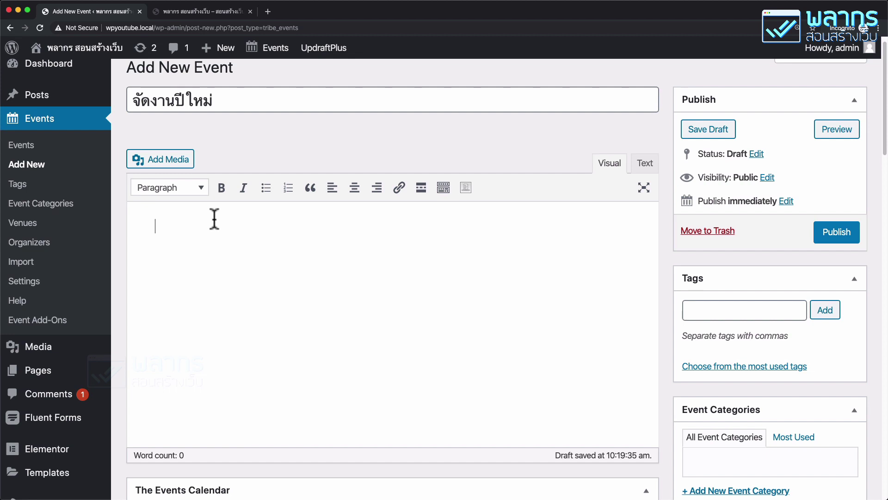
Step: Write the description 'จัดงานปีใหม่ สนุกสุดๆไปเลย' and insert the uploaded events/party.jpg image below it
type("จัดงานปีใหม่")
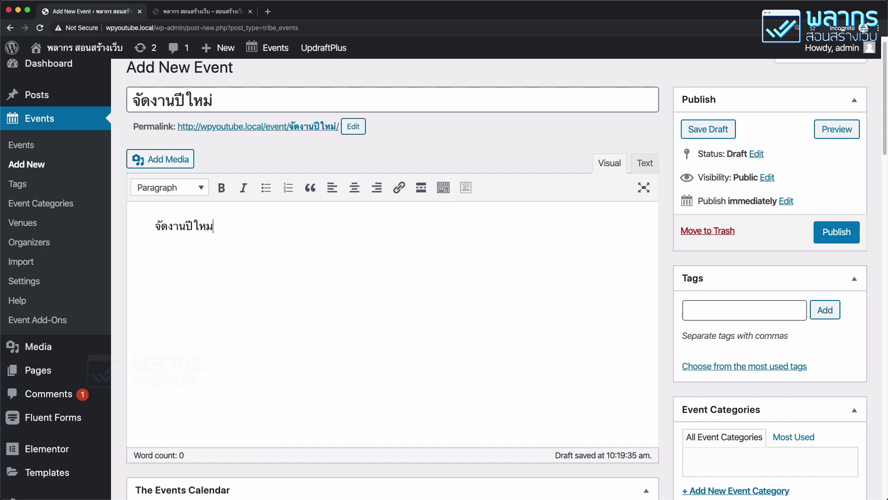
type(" สนุกสุดๆไปเลย")
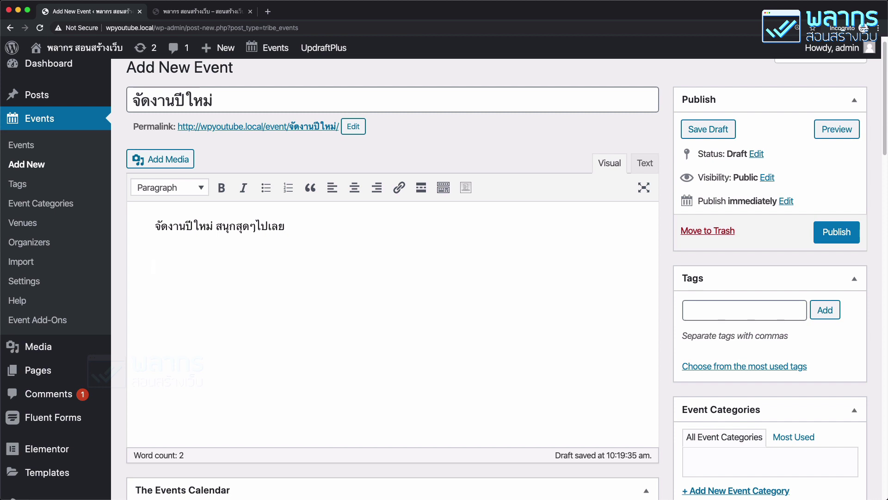
left_click(154, 162)
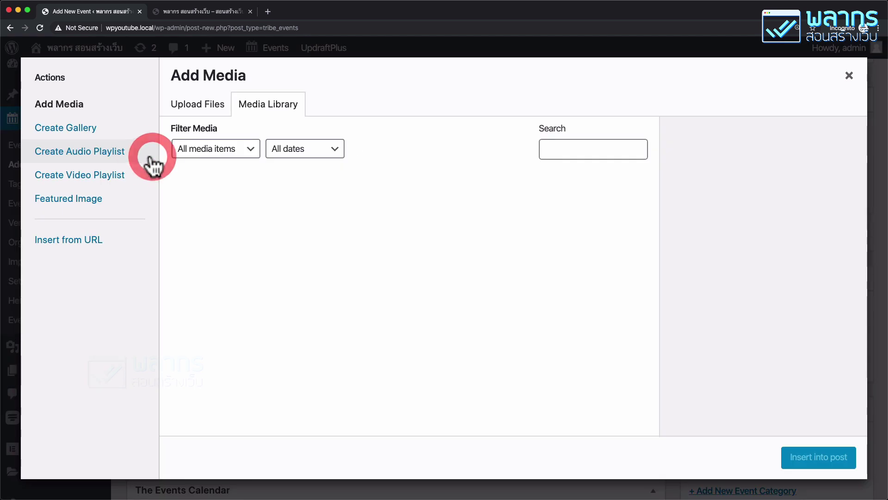
left_click(207, 109)
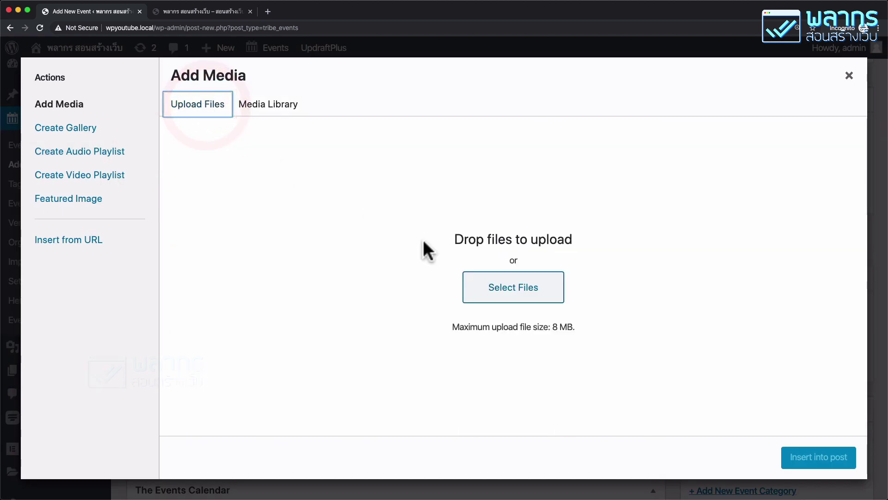
left_click(527, 297)
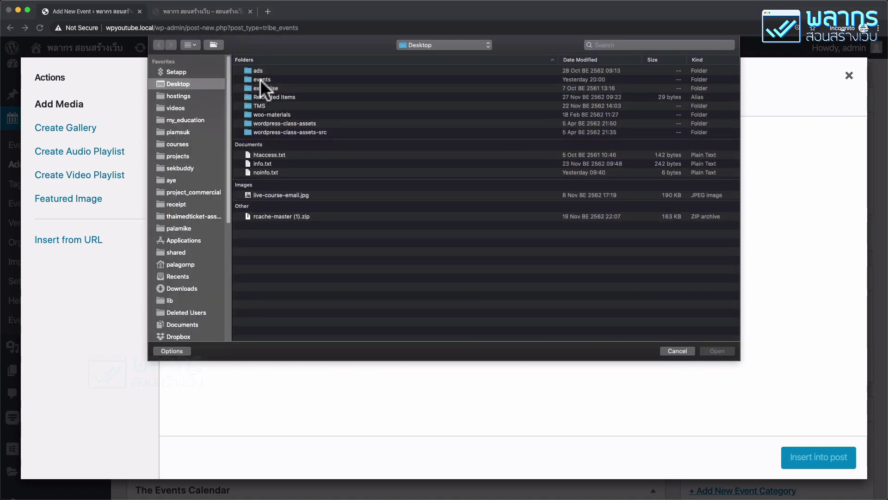
double_click(260, 79)
left_click(261, 88)
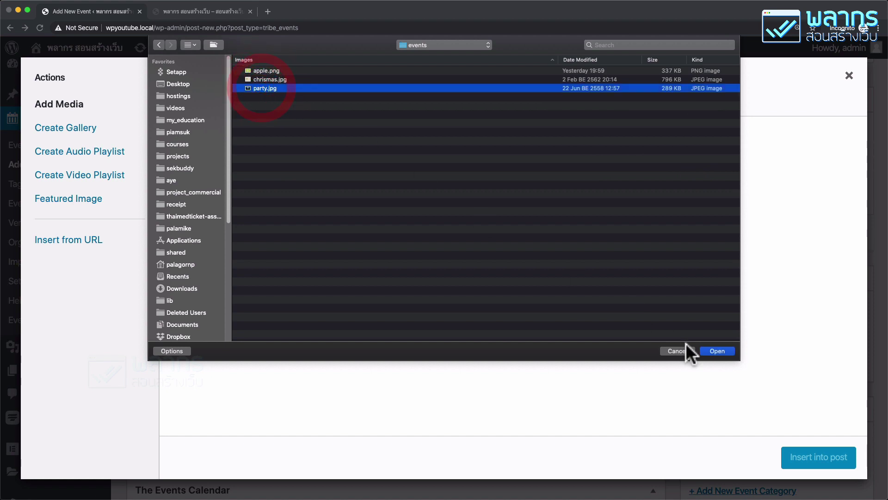
left_click(716, 351)
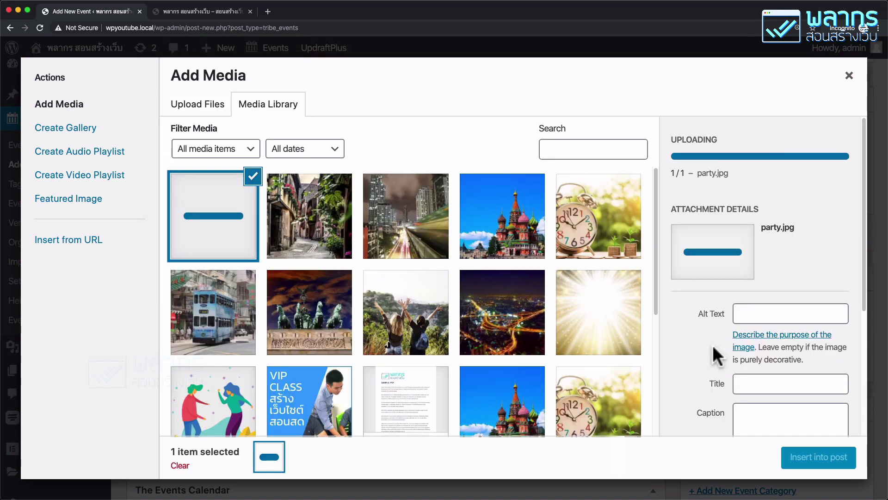
left_click(840, 460)
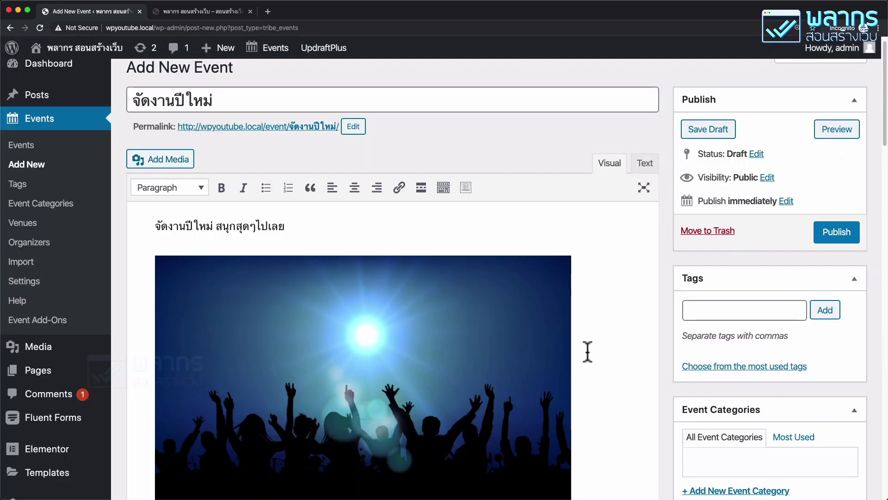
Step: Set the event start to 31 December 2019 at 8:00pm
scroll(587, 351, "down", 3)
scroll(589, 348, "down", 5)
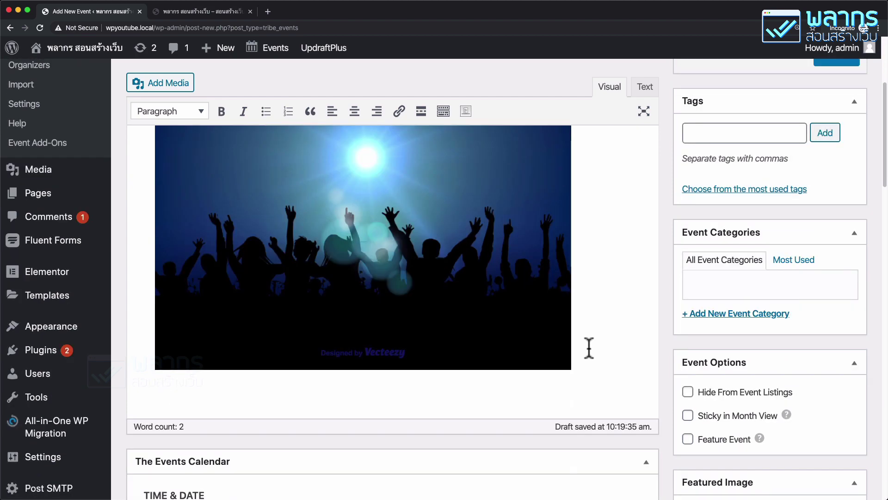
scroll(588, 348, "down", 4)
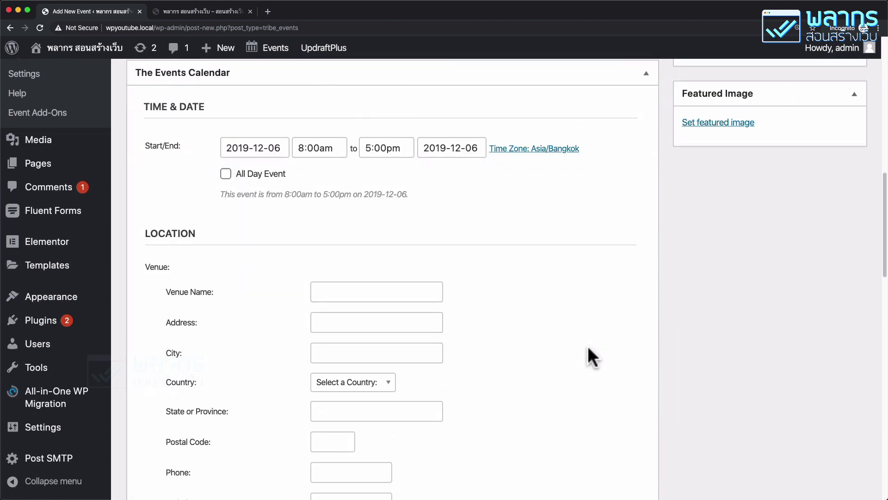
left_click(278, 151)
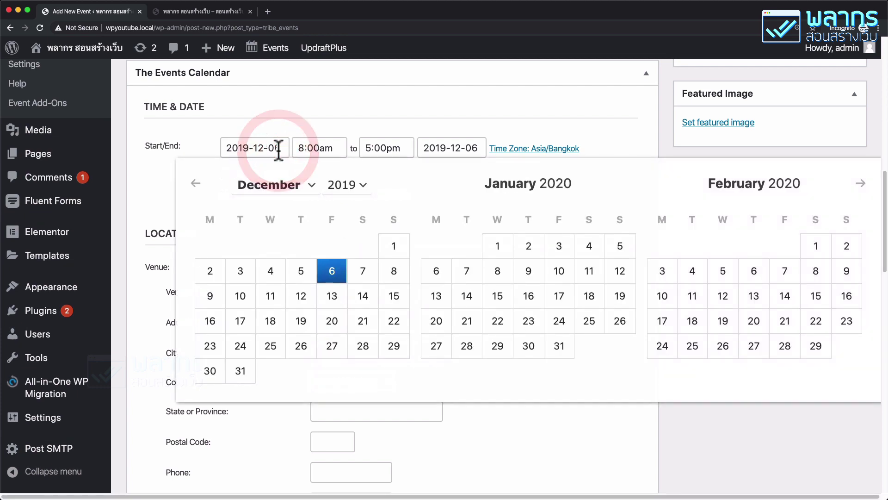
left_click(240, 372)
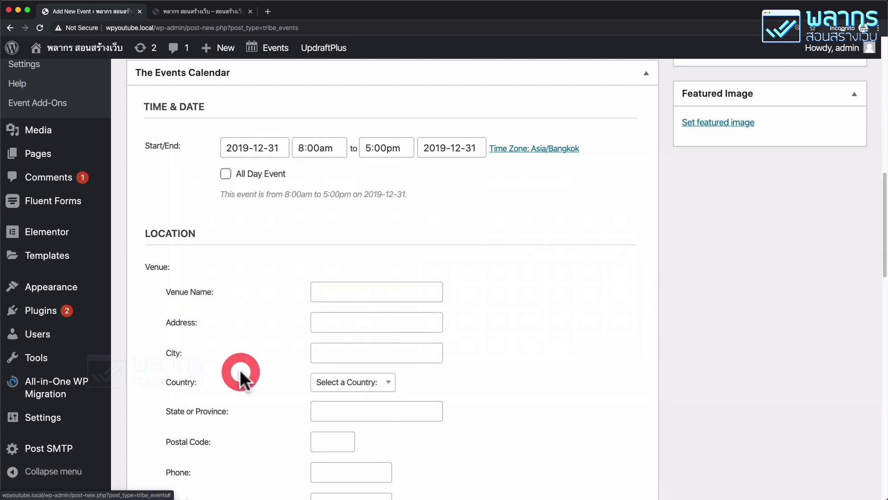
left_click(324, 142)
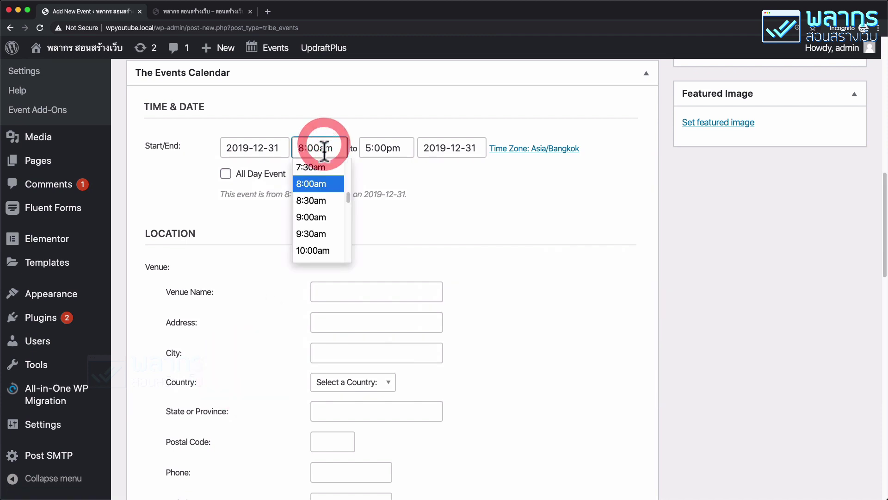
scroll(323, 222, "down", 3)
scroll(326, 225, "down", 5)
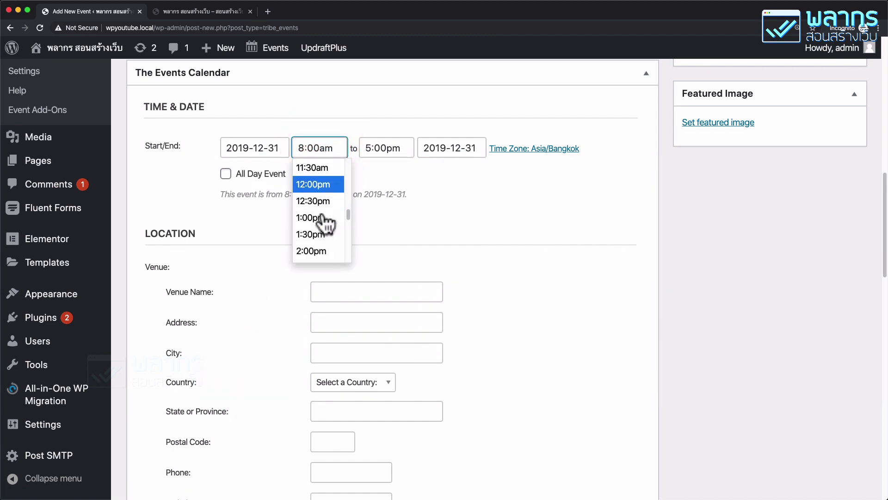
scroll(326, 225, "down", 5)
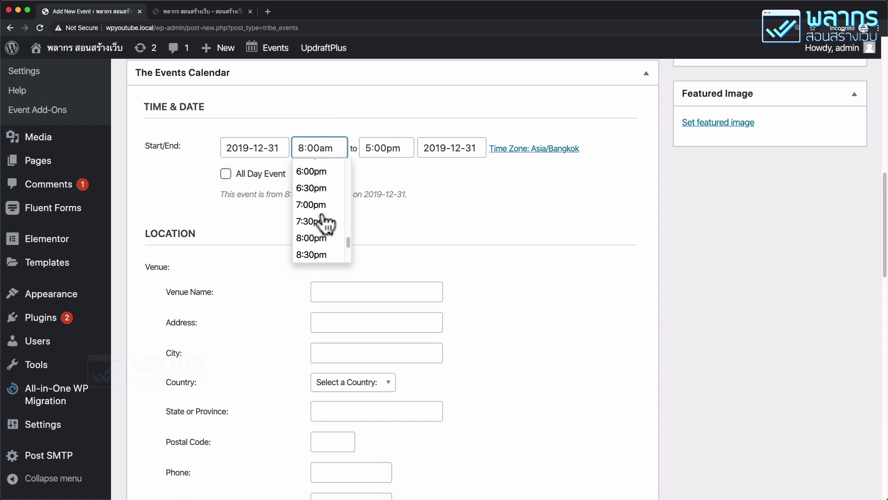
left_click(324, 225)
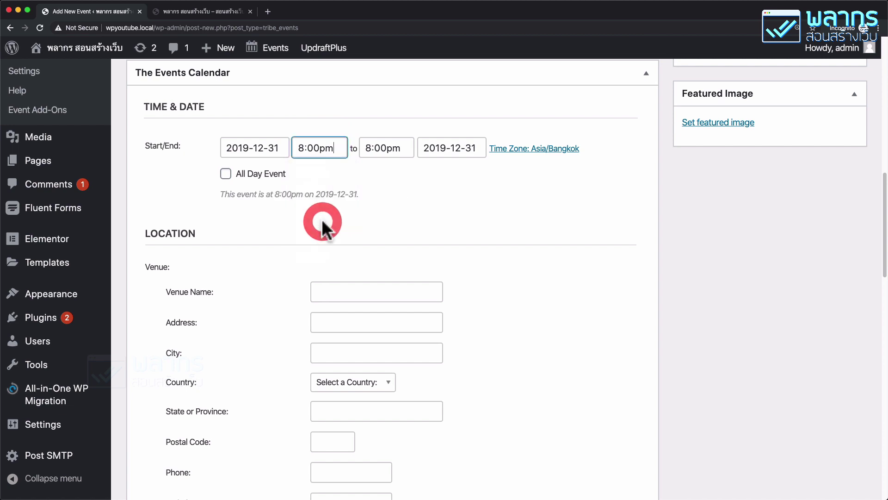
Step: Set the event end to 1 January 2020 at 10:00am
left_click(403, 148)
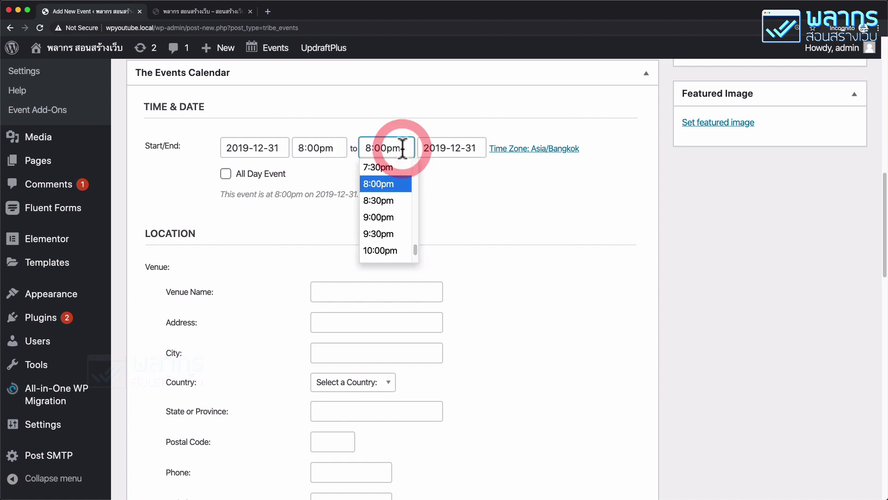
left_click(436, 148)
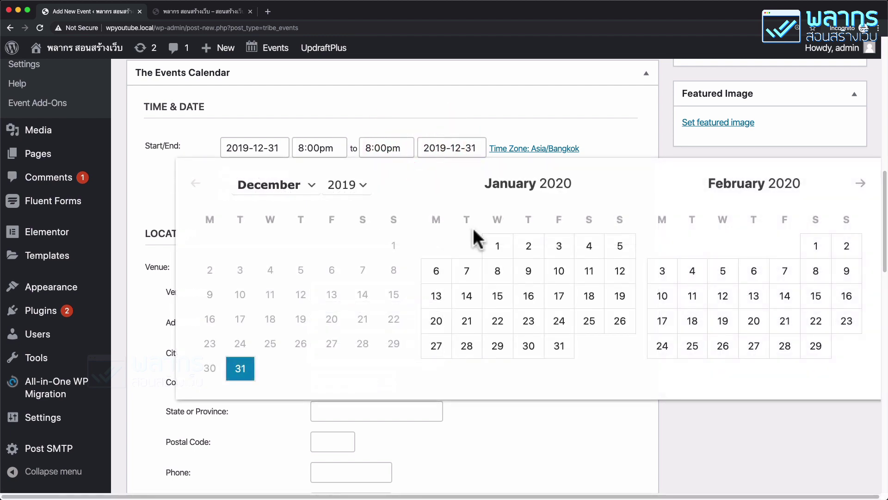
left_click(493, 245)
left_click(391, 148)
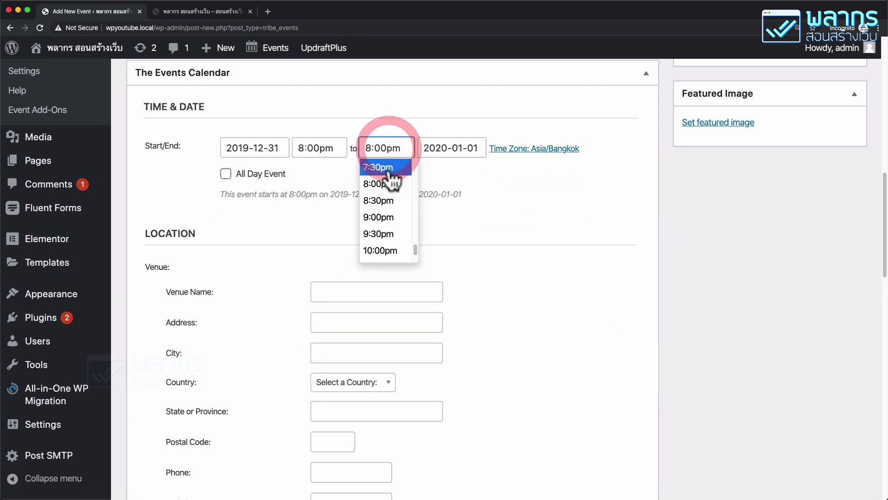
scroll(395, 212, "up", 3)
scroll(396, 212, "up", 5)
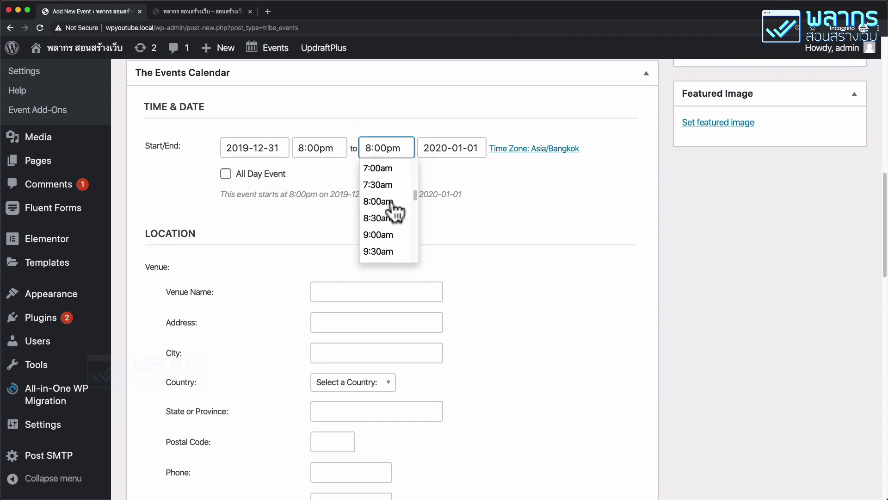
scroll(396, 211, "down", 2)
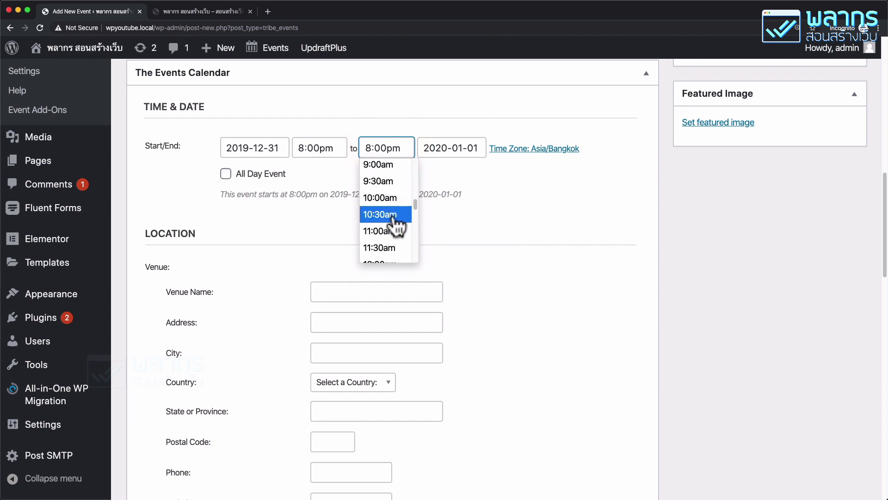
left_click(396, 203)
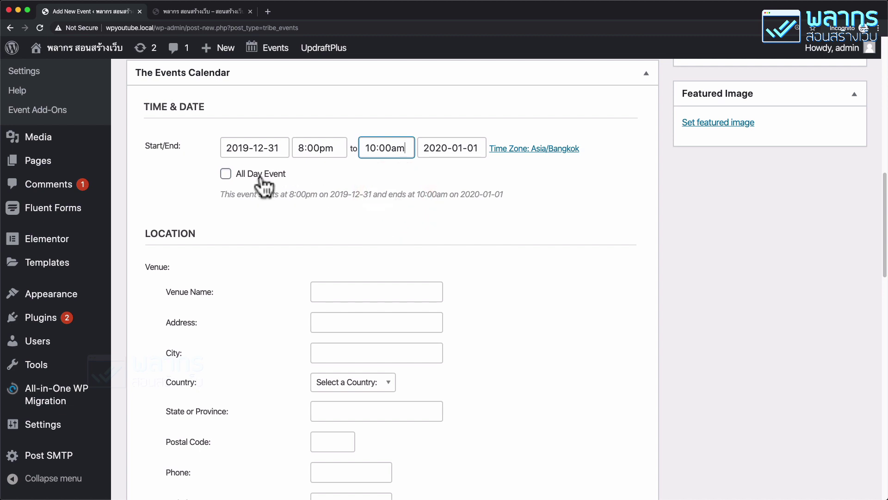
scroll(319, 210, "down", 3)
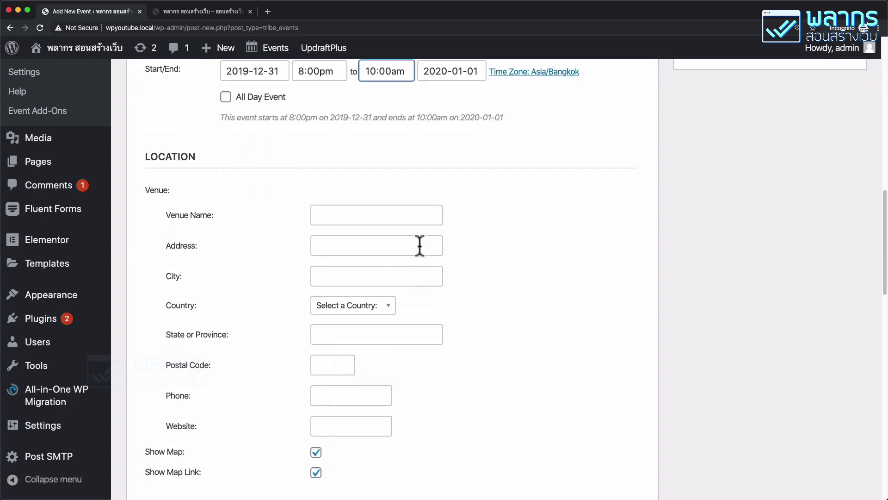
Step: Enter Central World as the venue name
left_click(353, 213)
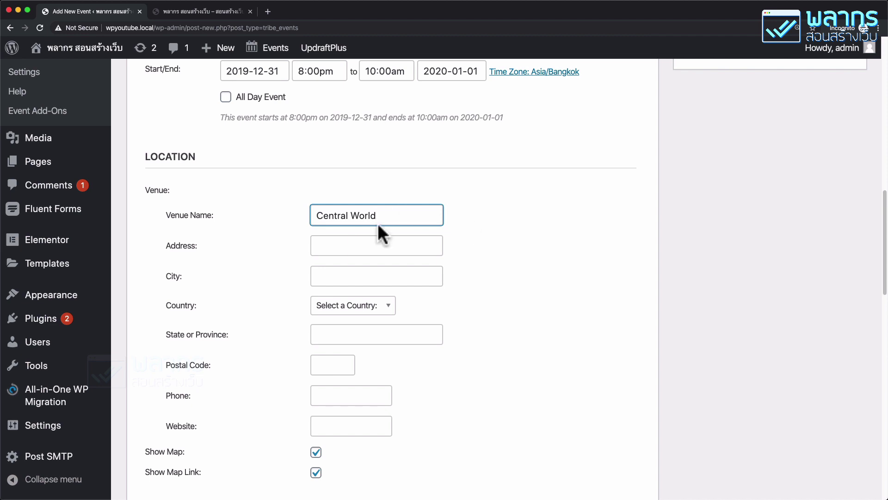
scroll(378, 223, "down", 1)
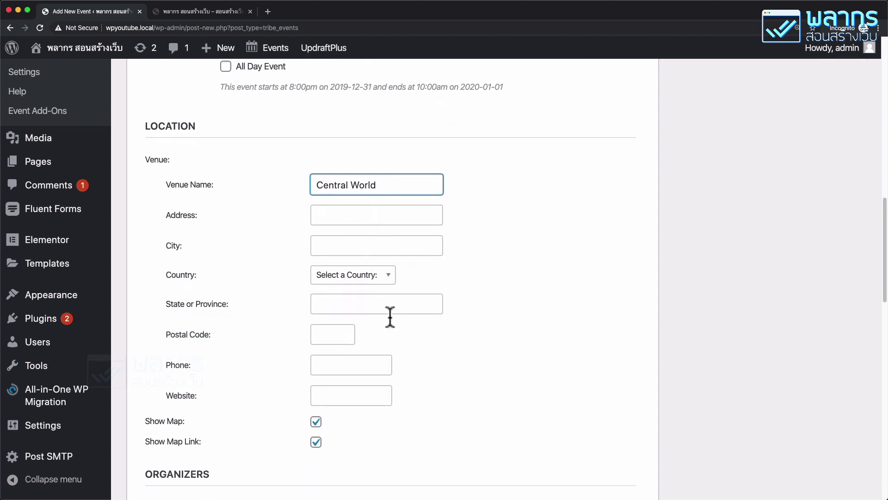
scroll(420, 324, "down", 1)
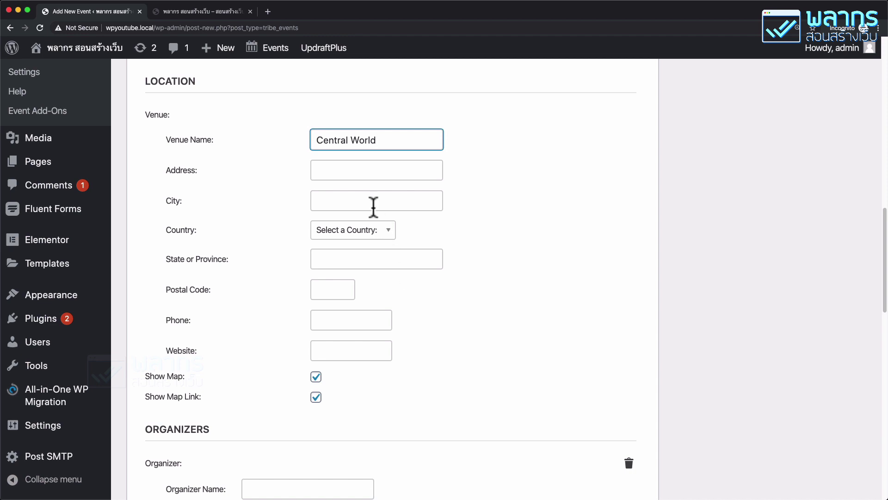
Step: Open Google Maps in a new browser tab, zoomed to 150%
left_click(268, 11)
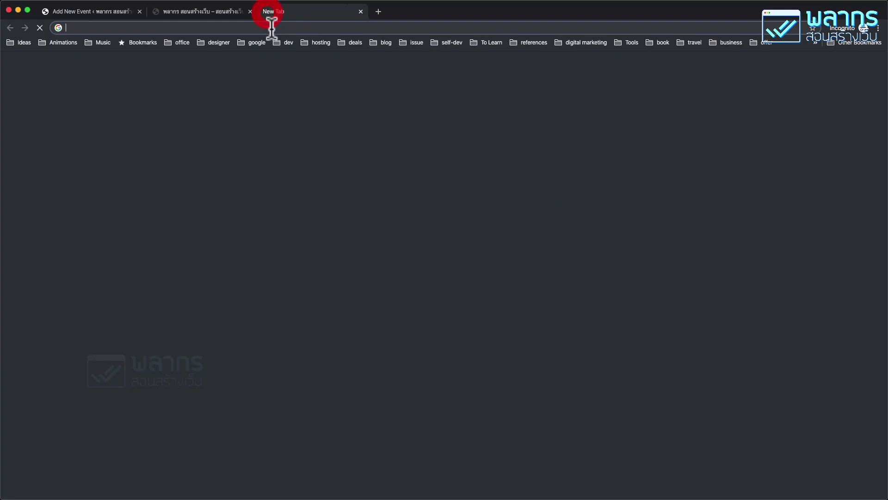
type("Google Maps")
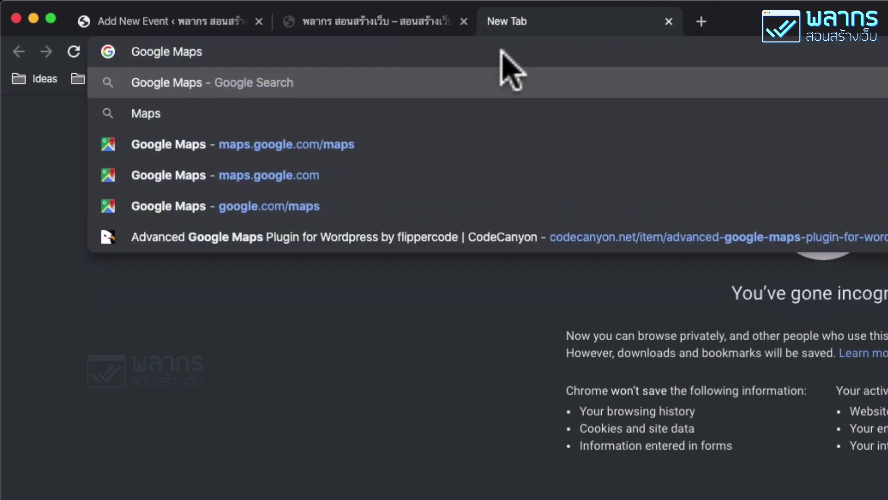
key("Return")
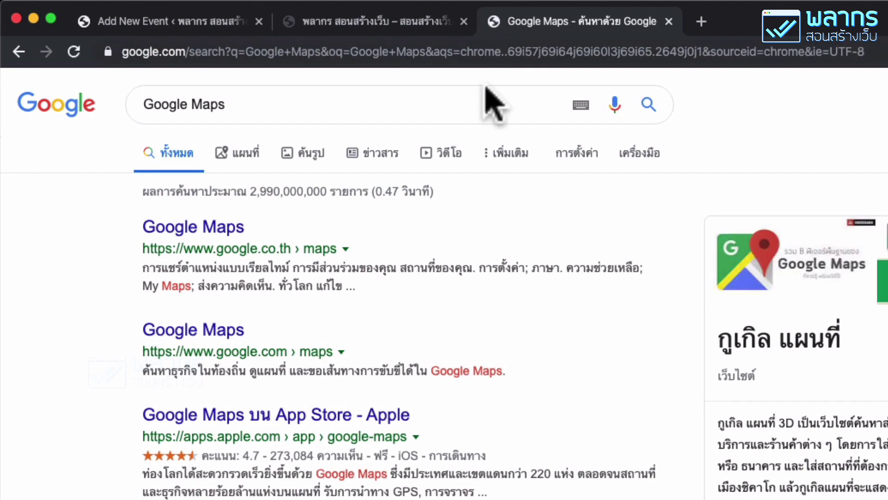
left_click(209, 228)
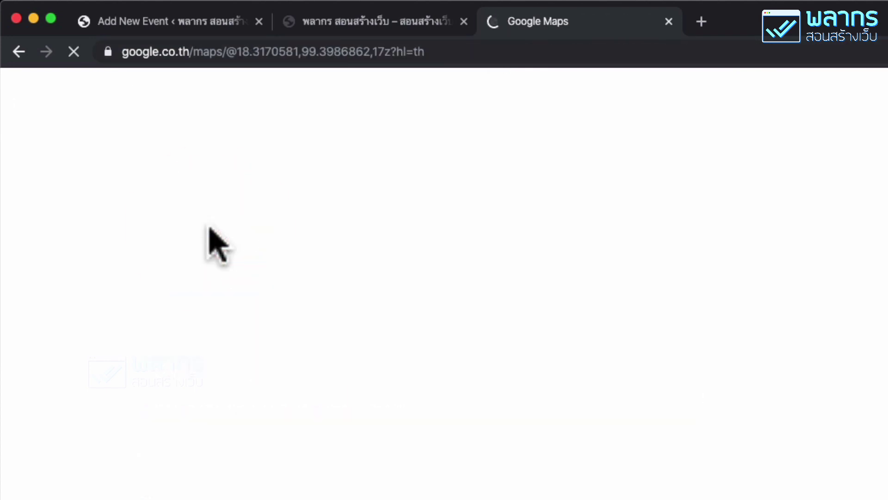
key("super+equal")
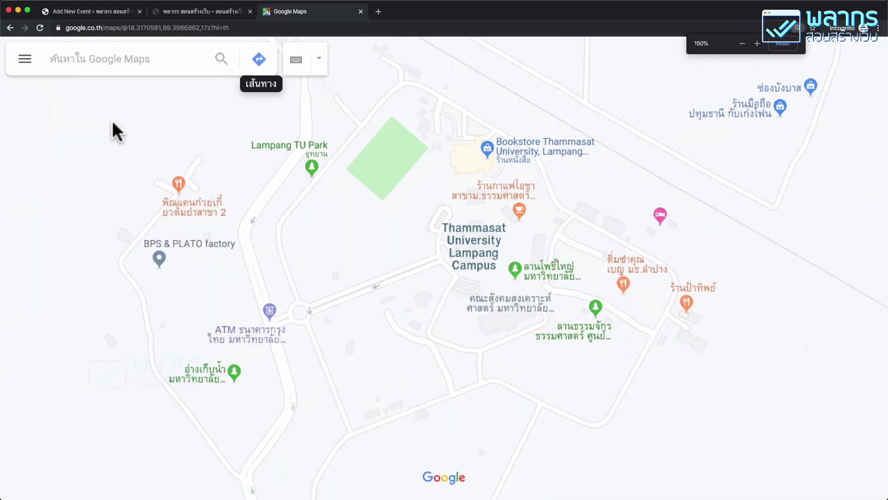
Step: Search Google Maps for Central World and copy its street address
left_click(116, 58)
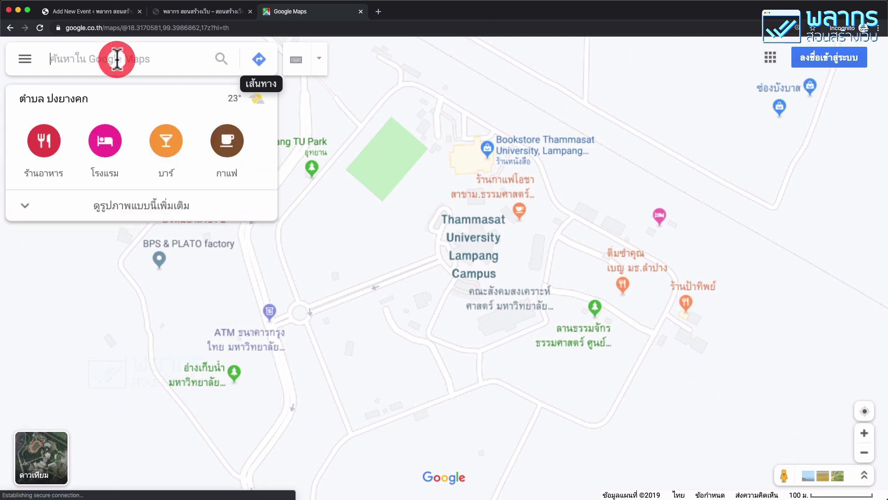
type("Central ")
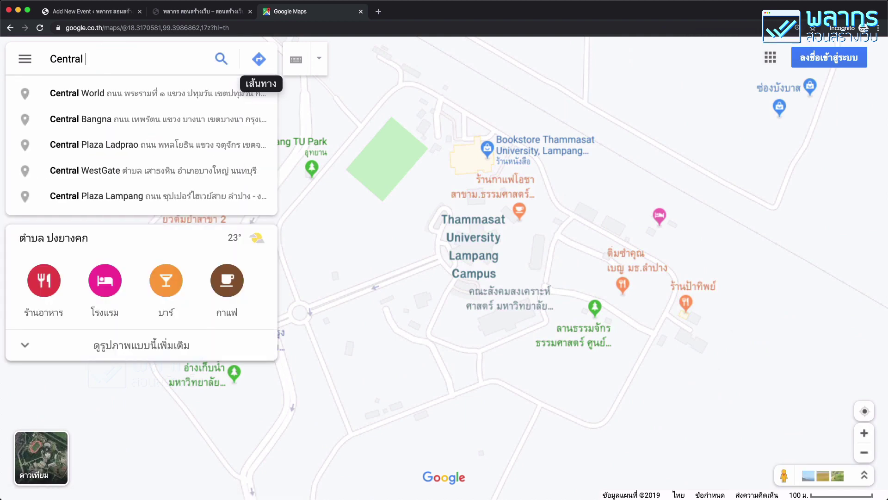
type("World")
key("Return")
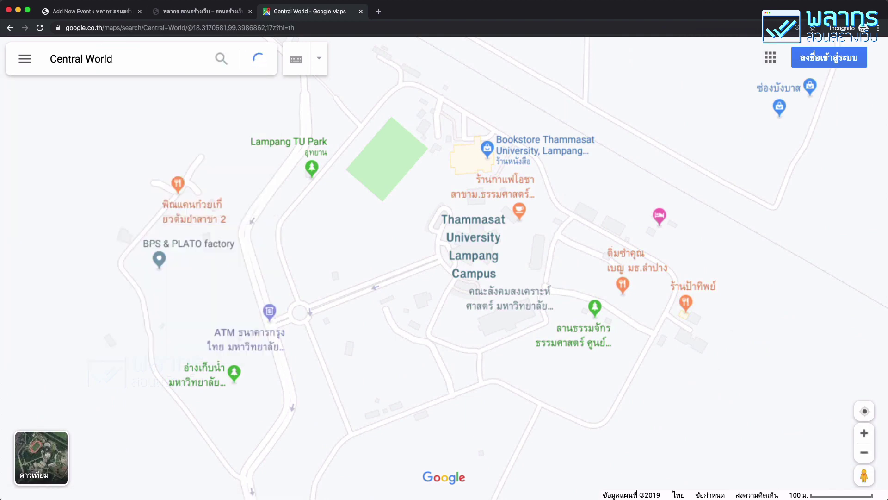
scroll(199, 300, "down", 2)
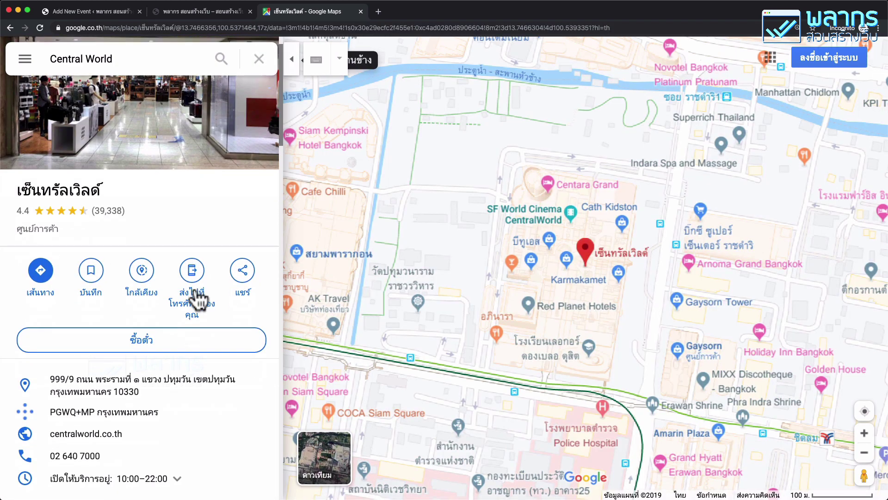
scroll(199, 301, "down", 2)
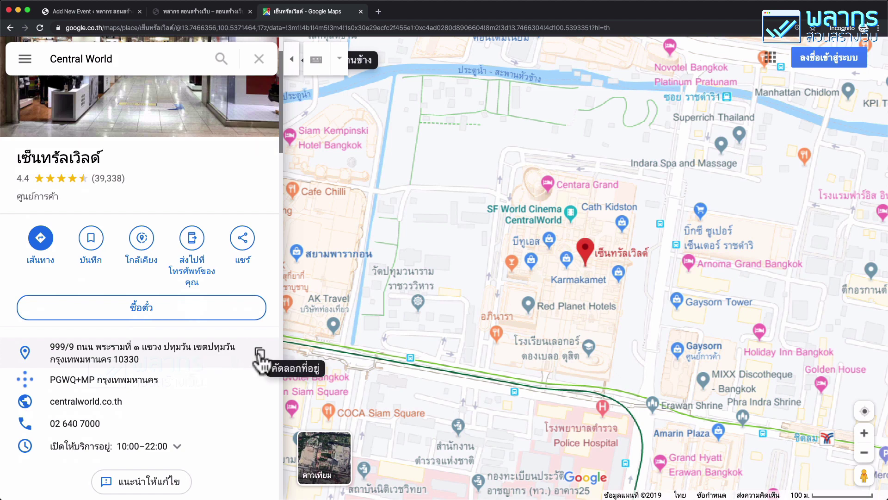
left_click(260, 356)
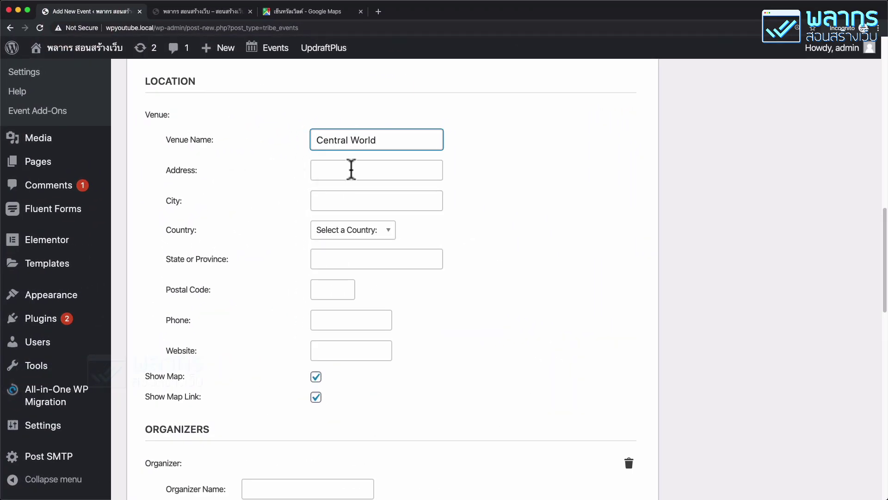
Step: Paste Central World's address into the venue Address field, prefixed with เซ็นทรัลเวิลด์
right_click(350, 168)
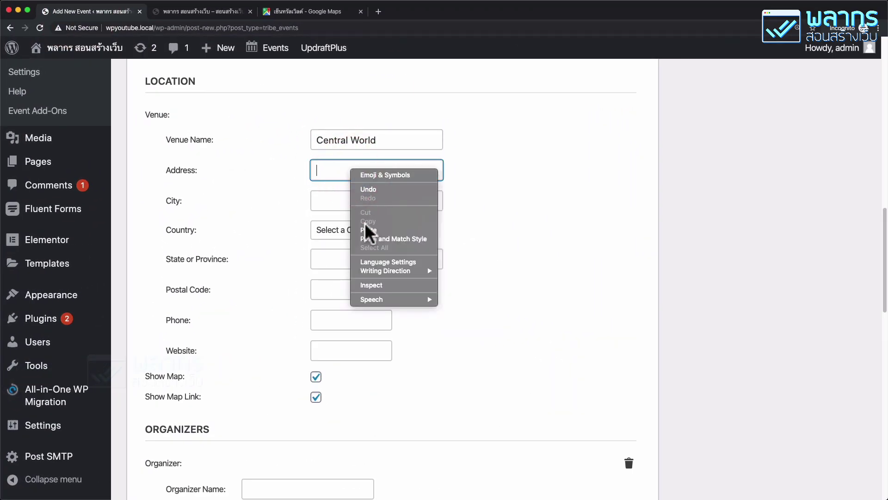
left_click(366, 230)
left_click(334, 169)
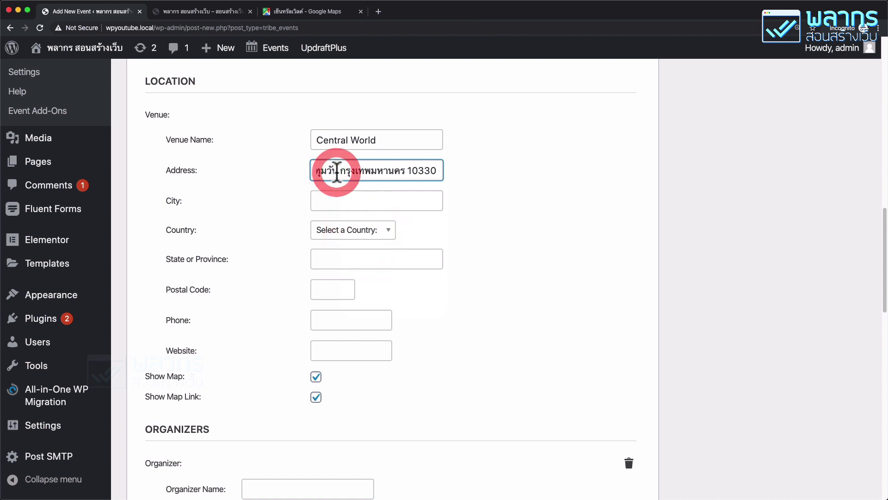
key("Home")
type("g")
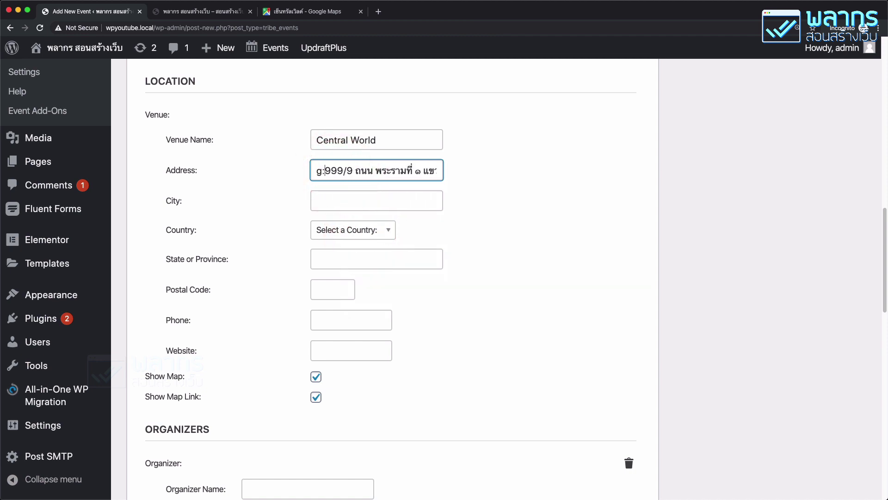
key("BackSpace")
type("เซ็น")
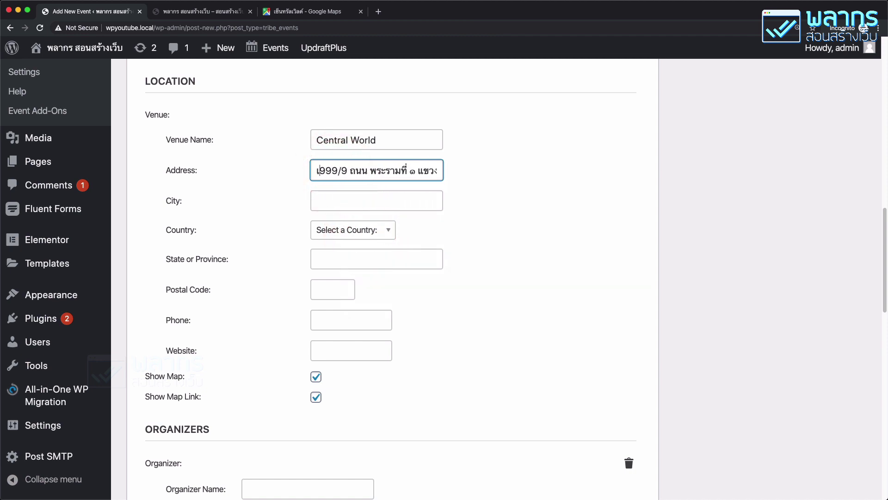
type("ทรัลเวิลด์")
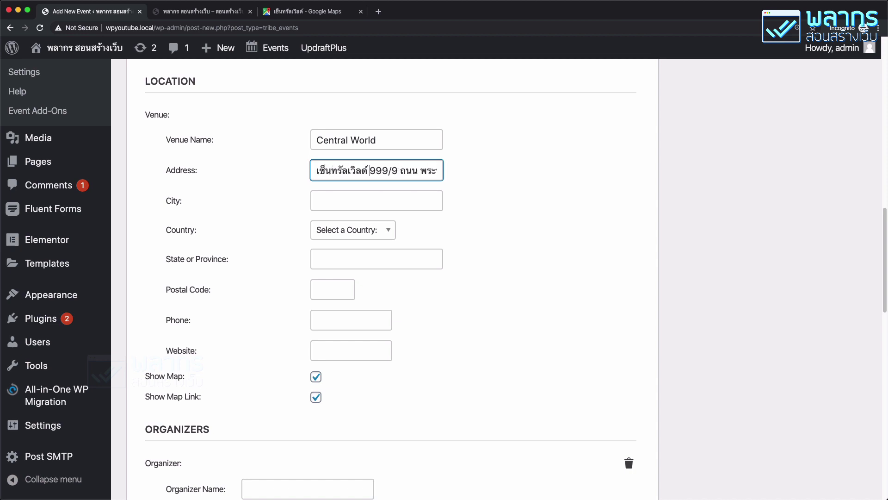
Step: Copy the Thai place name from Central World's Google Maps listing
left_click(306, 16)
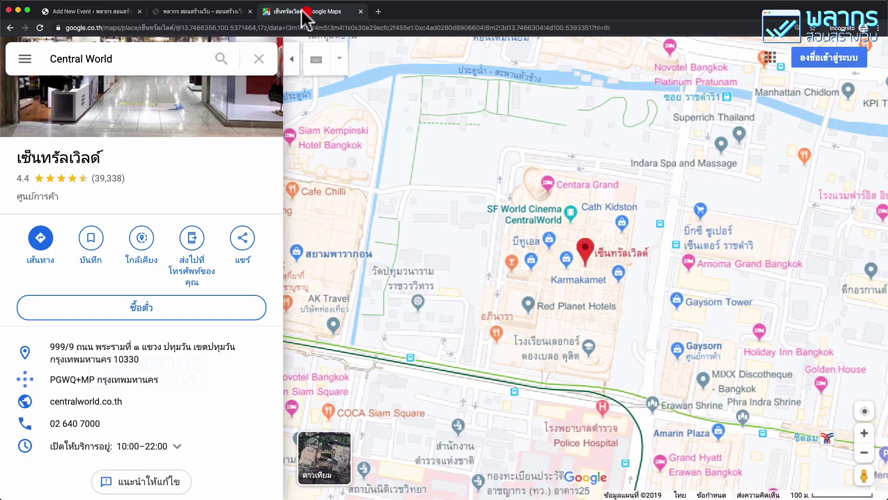
double_click(65, 155)
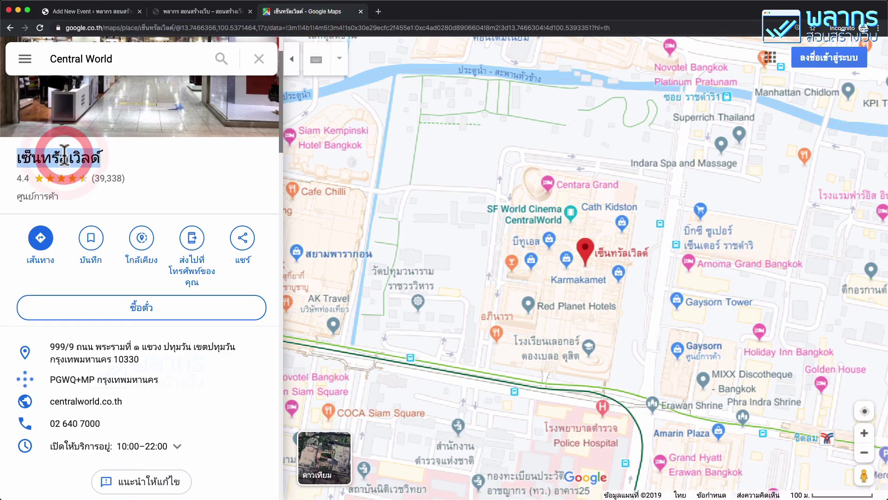
right_click(63, 153)
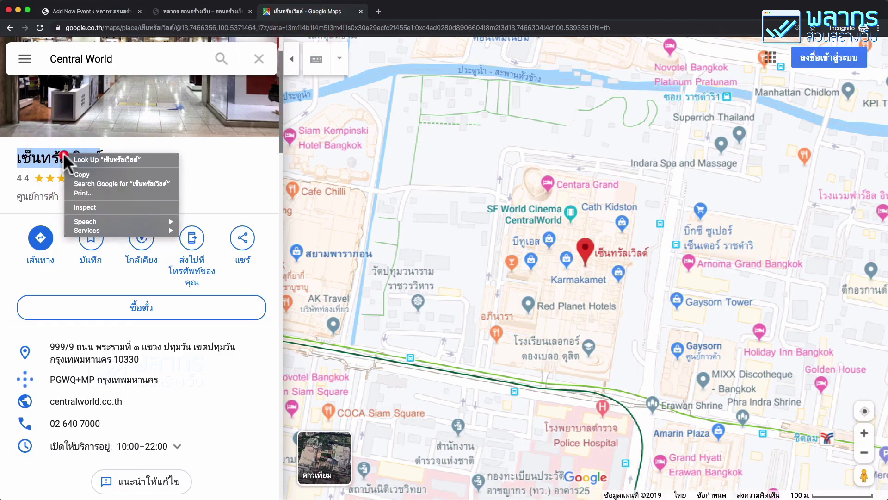
left_click(109, 174)
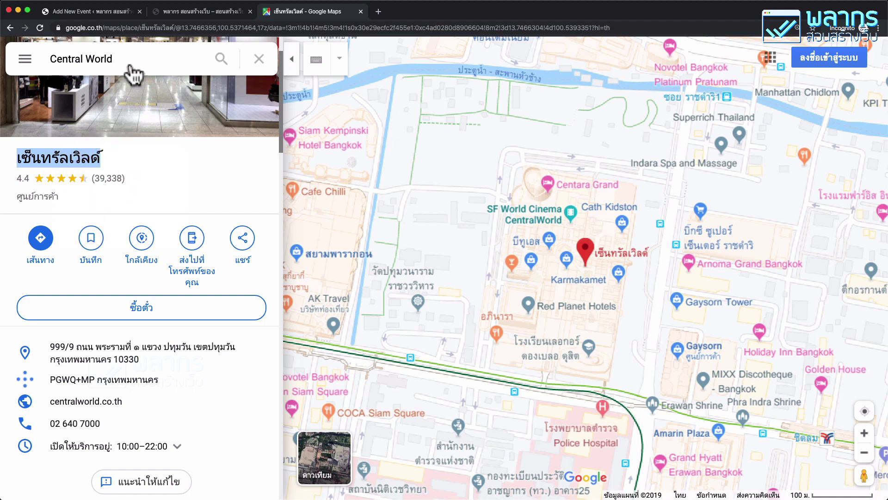
left_click(111, 12)
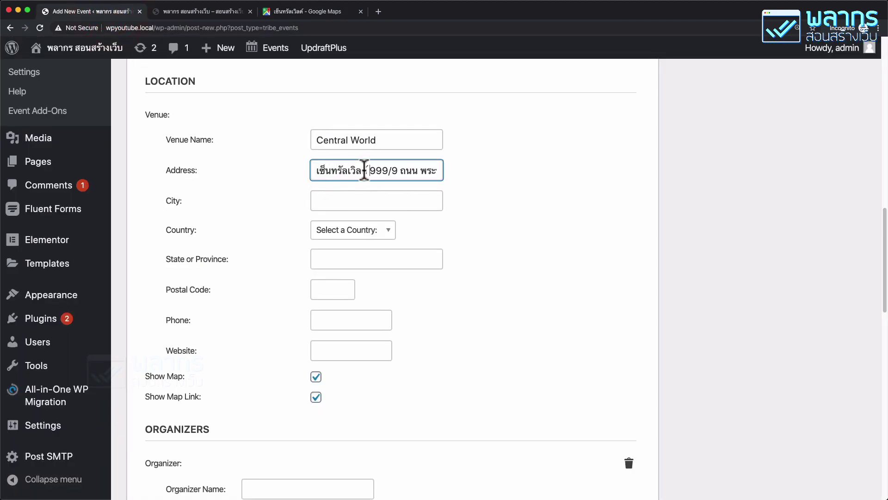
Step: Replace the Address's first word with the place name and cut off district, province and postcode
left_click_drag(366, 170, 280, 170)
right_click(331, 168)
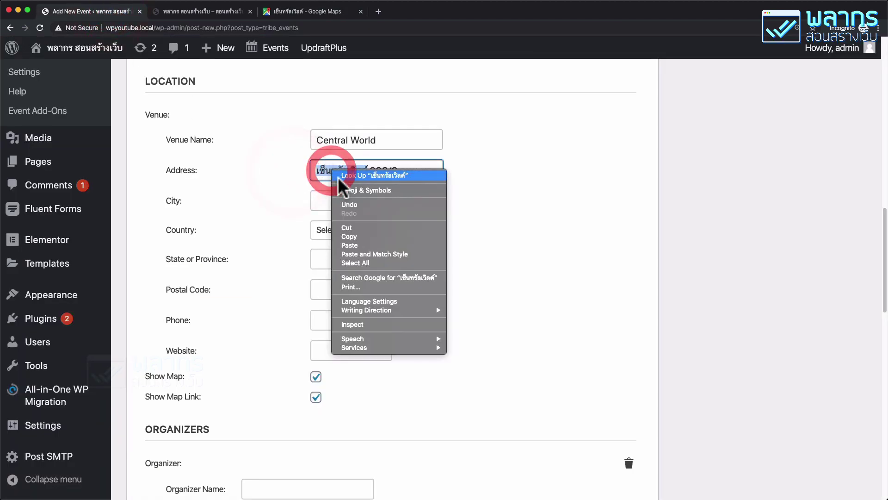
left_click(362, 245)
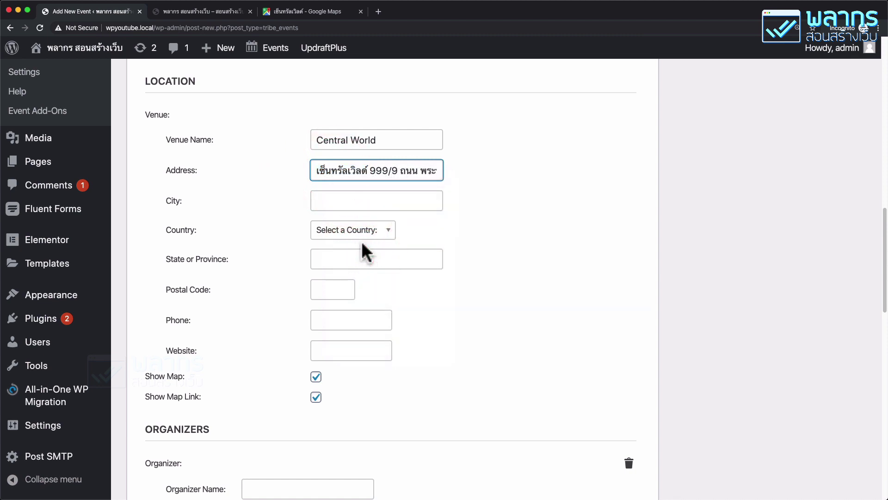
key("End")
key("shift+alt+Left")
key("shift+alt+Left")
key("shift+alt+Left")
key("shift+alt+Left")
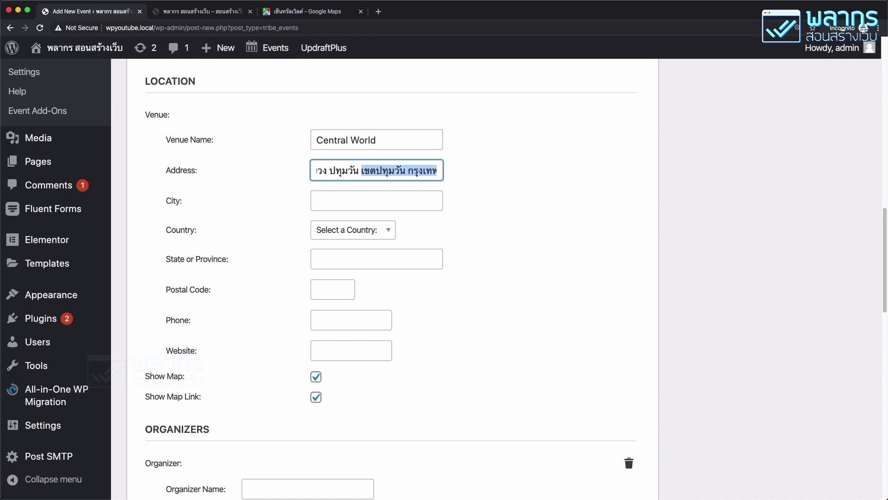
key("BackSpace")
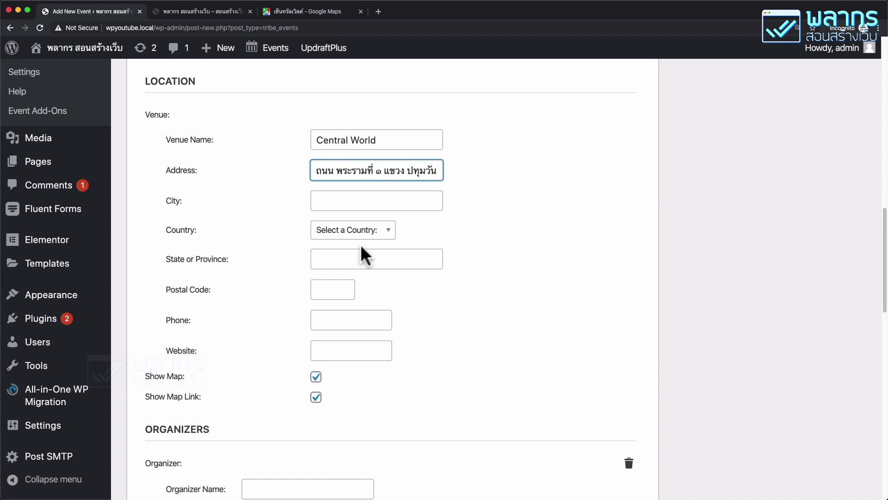
Step: Paste the cut text into City and trim it to เขตปทุมวัน
left_click(332, 201)
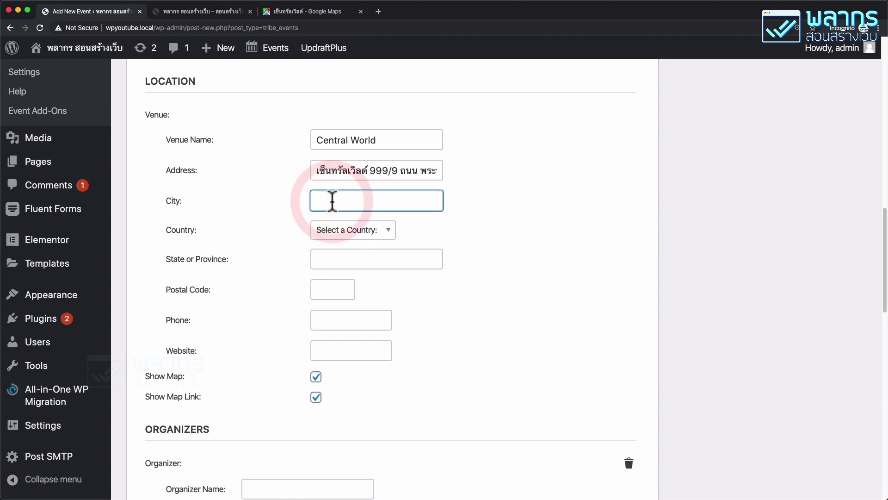
right_click(332, 201)
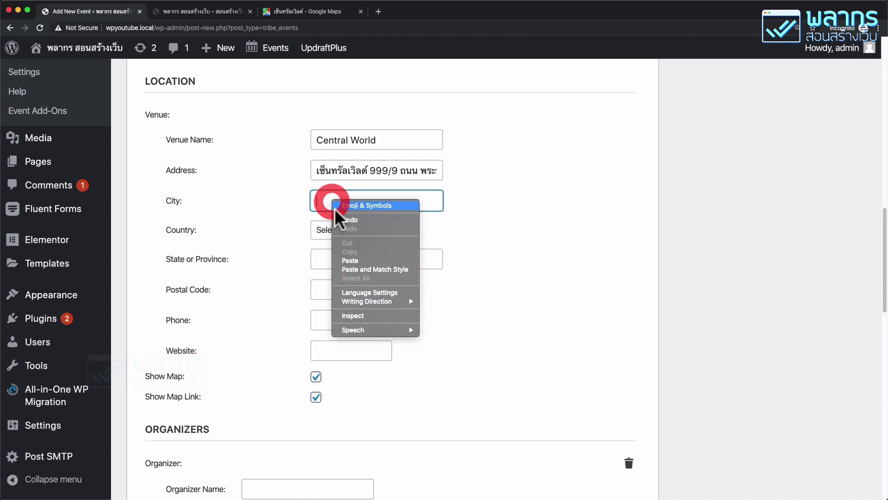
left_click(348, 263)
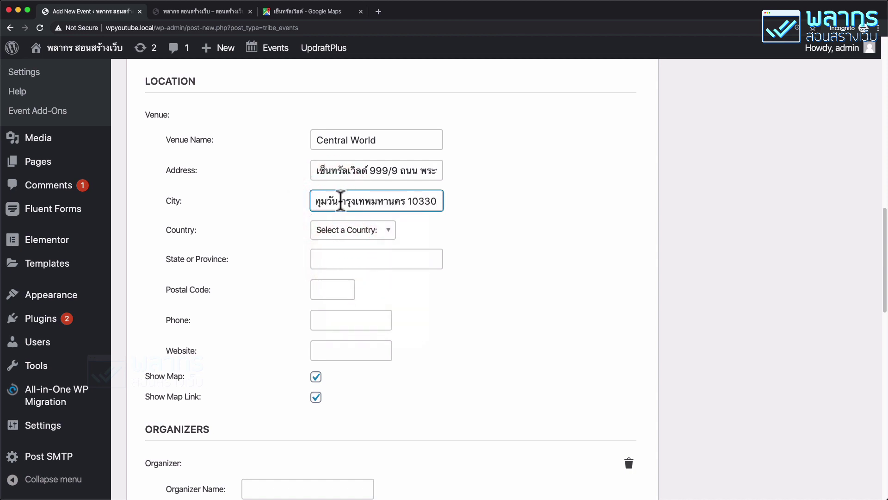
left_click_drag(341, 201, 403, 190)
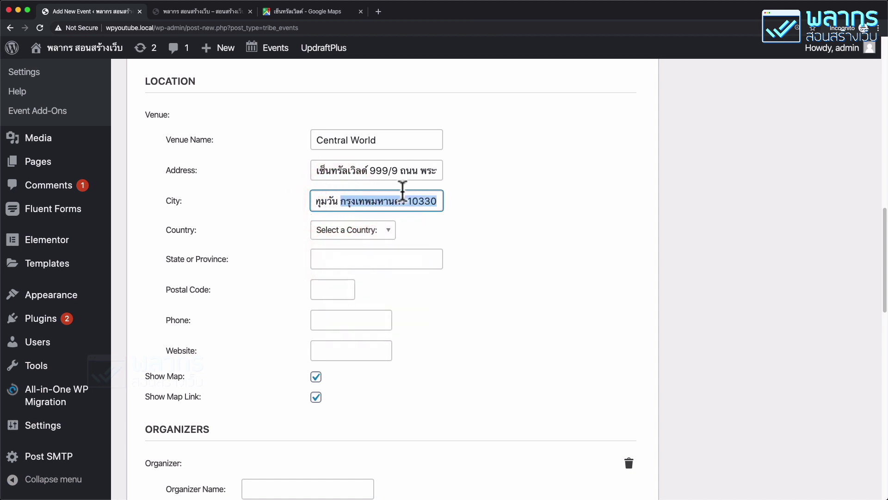
right_click(403, 197)
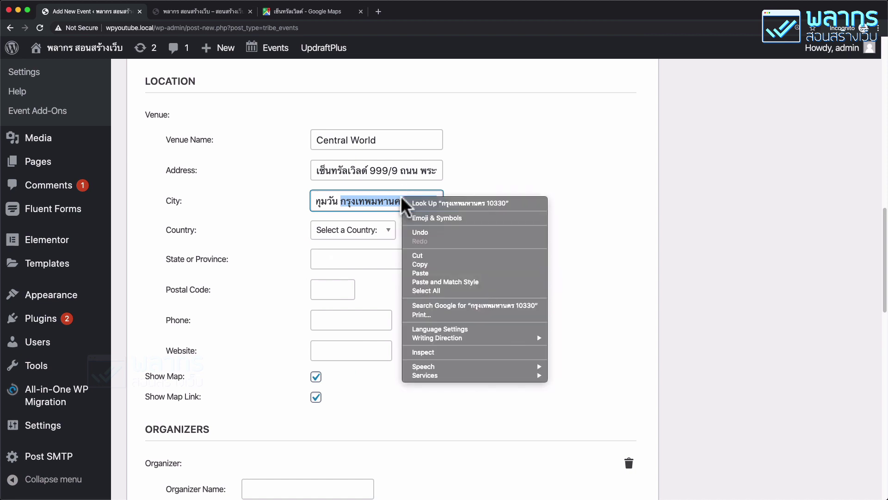
left_click(418, 255)
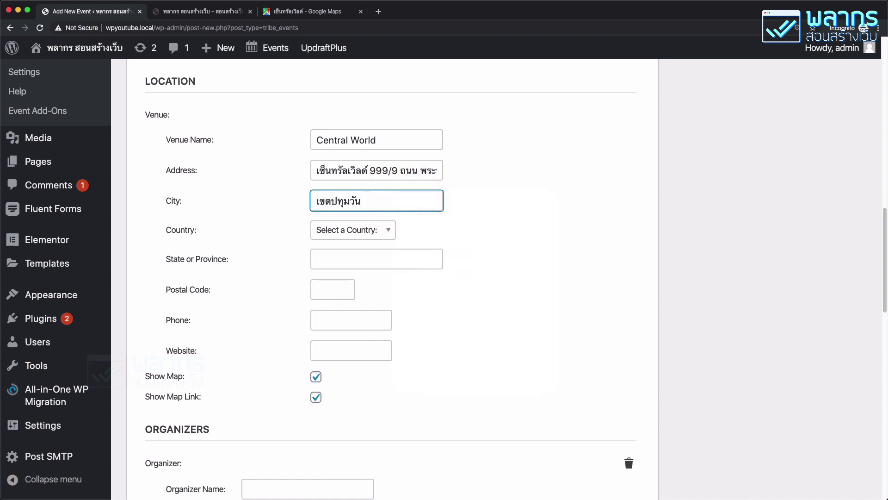
left_click(363, 230)
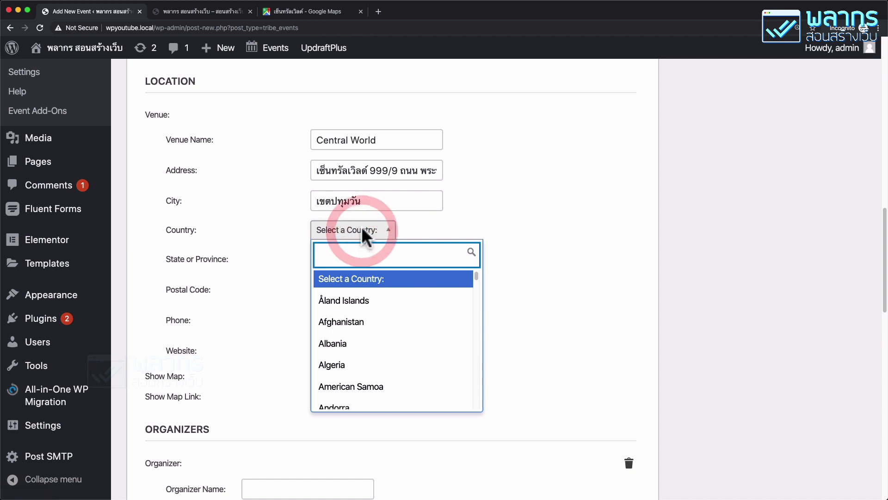
Step: Set the venue country to Thailand, province to กรุงเทพมหานคร and postal code 10330
type("ะ")
key("BackSpace")
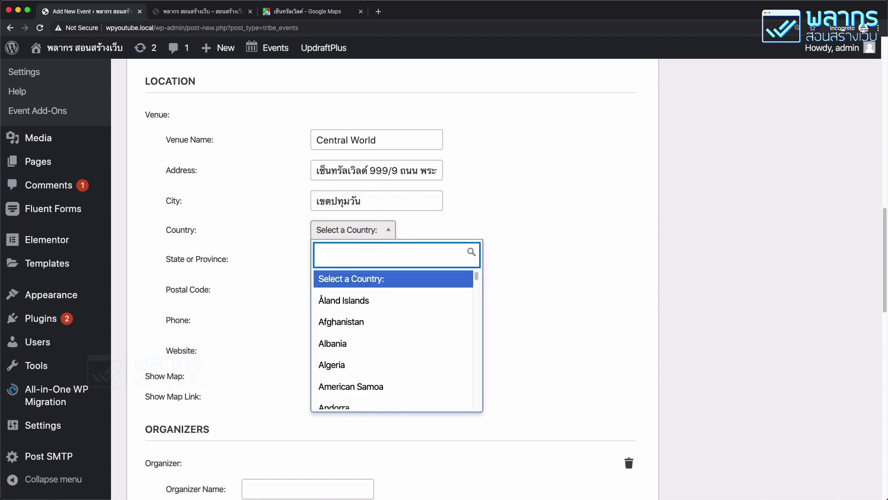
type("thai")
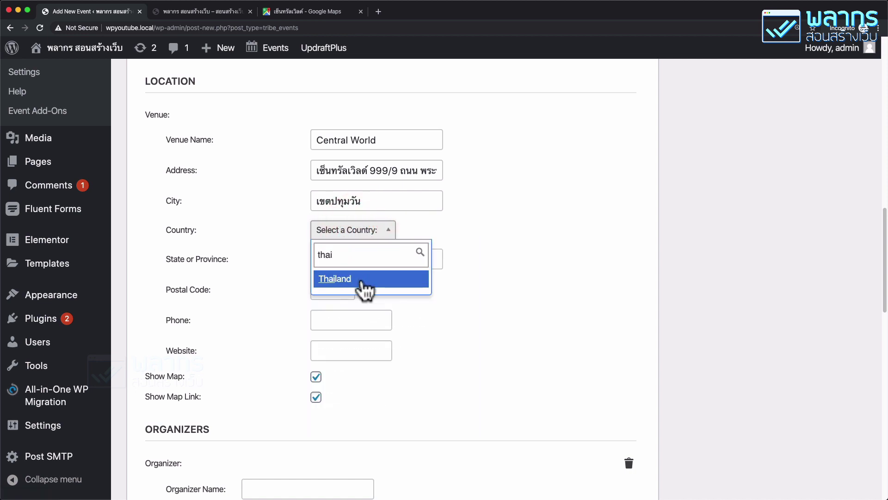
left_click(360, 278)
left_click(337, 259)
right_click(338, 262)
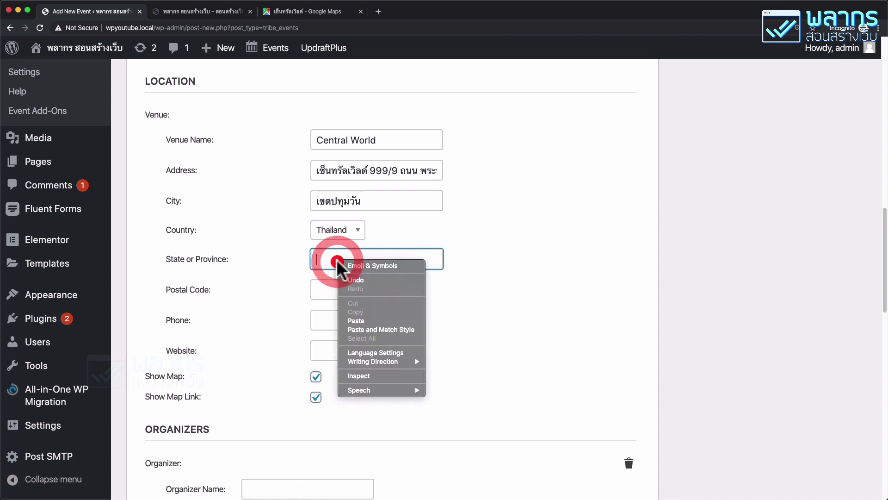
left_click(356, 320)
double_click(399, 259)
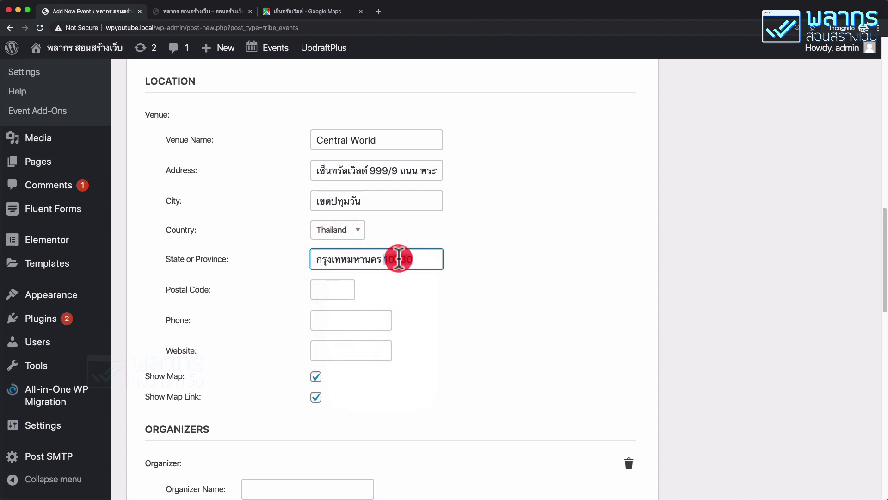
key("BackSpace")
left_click(327, 289)
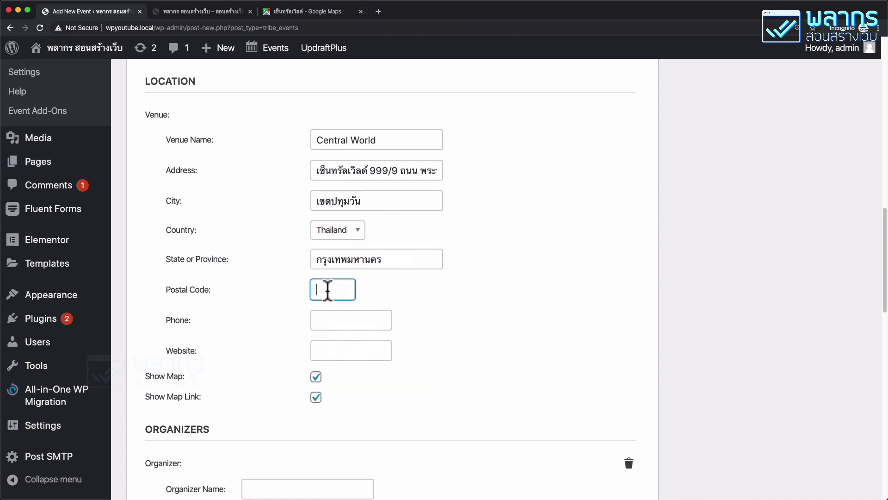
right_click(328, 289)
left_click(348, 351)
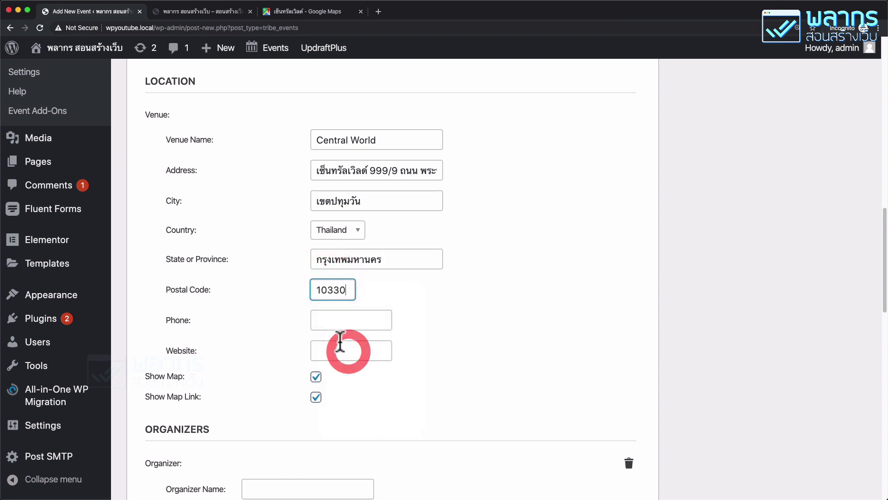
left_click(342, 319)
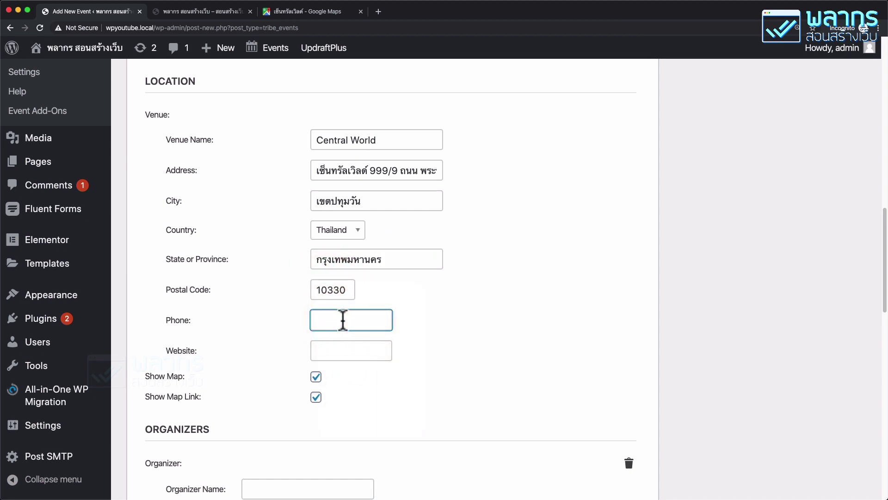
type("0999999999")
left_click(343, 351)
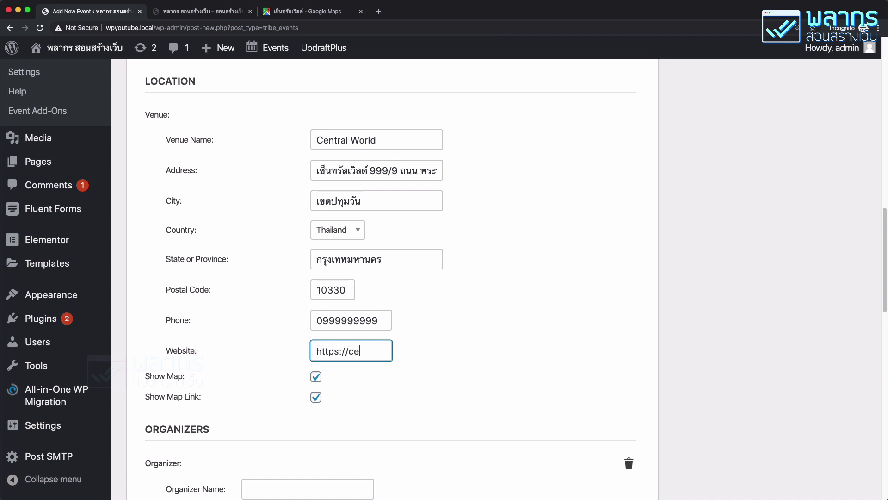
type("https://centralword")
key("BackSpace")
type("ld.co.th")
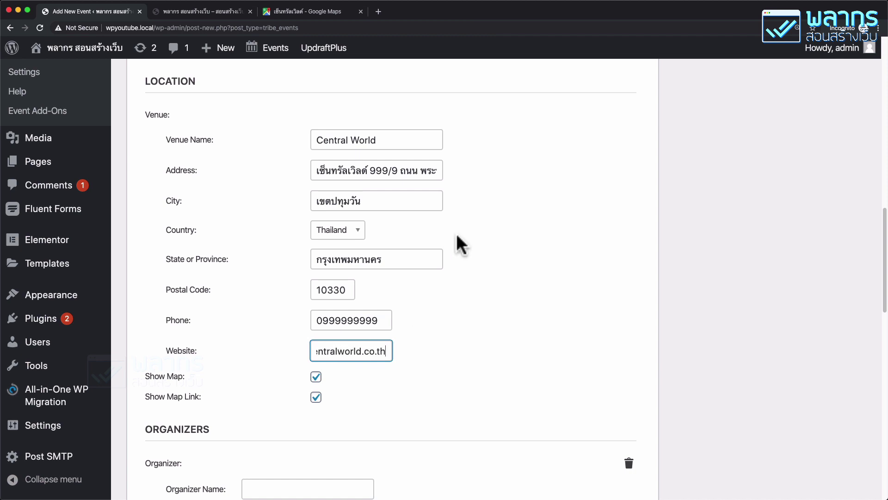
scroll(457, 236, "down", 6)
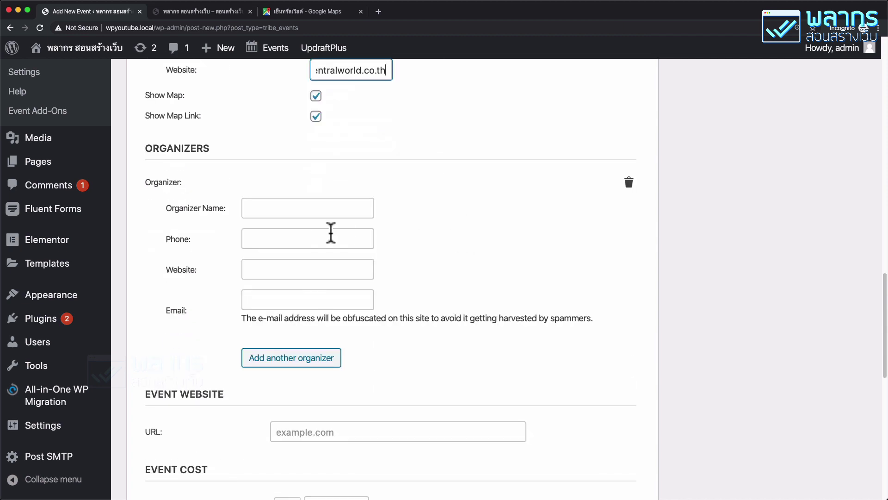
left_click(331, 205)
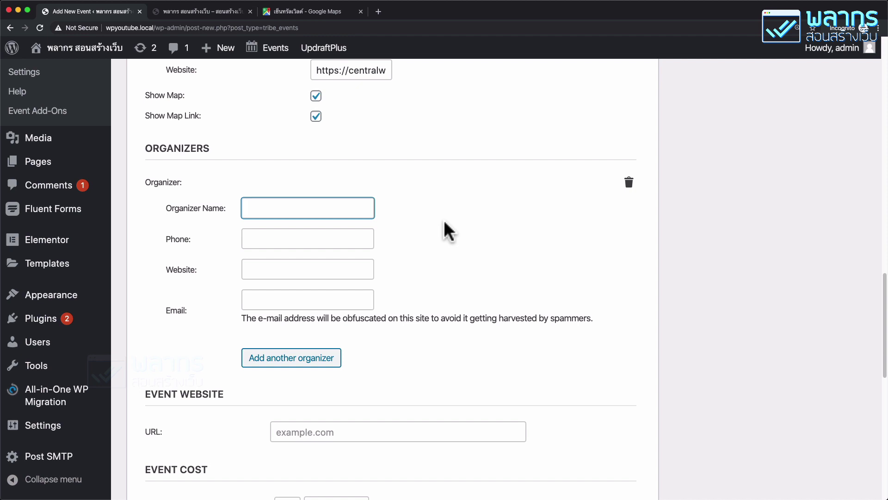
left_click(353, 231)
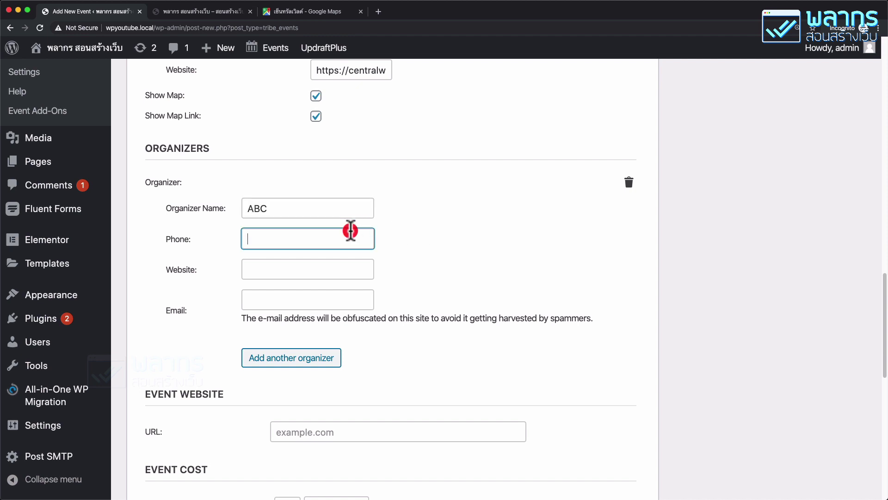
type("08888")
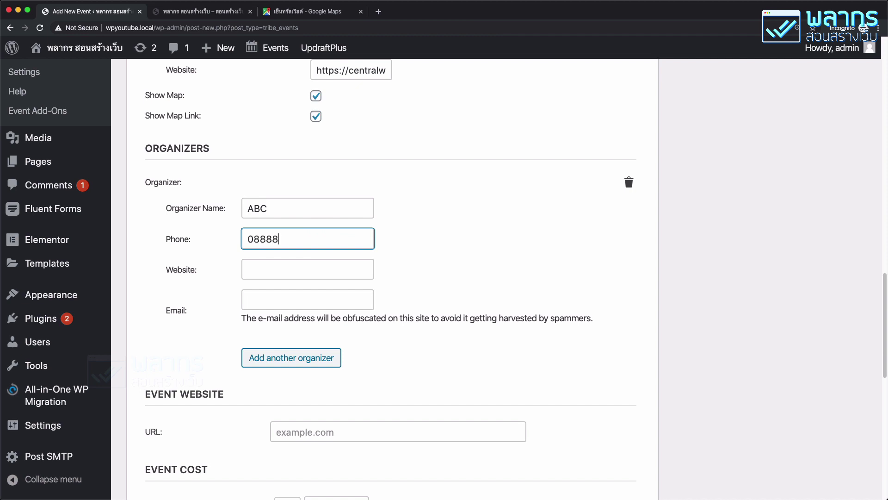
type("8888")
left_click(331, 276)
type("https")
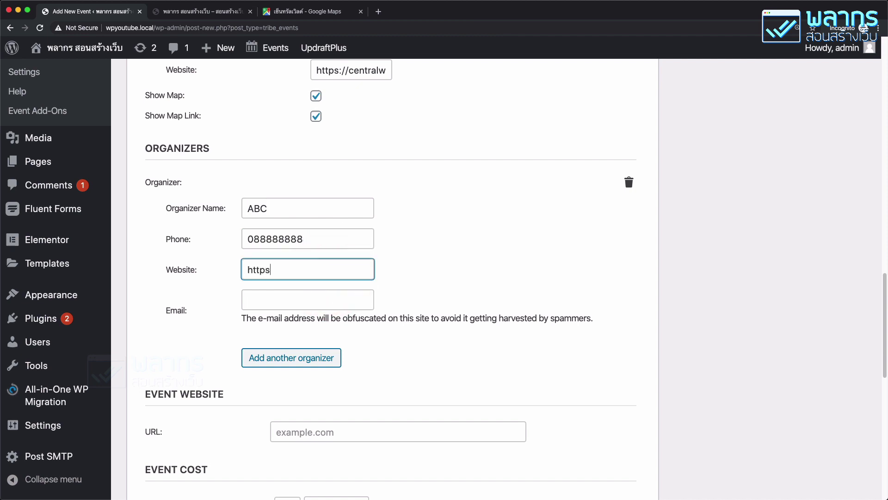
type("://an")
left_click(354, 299)
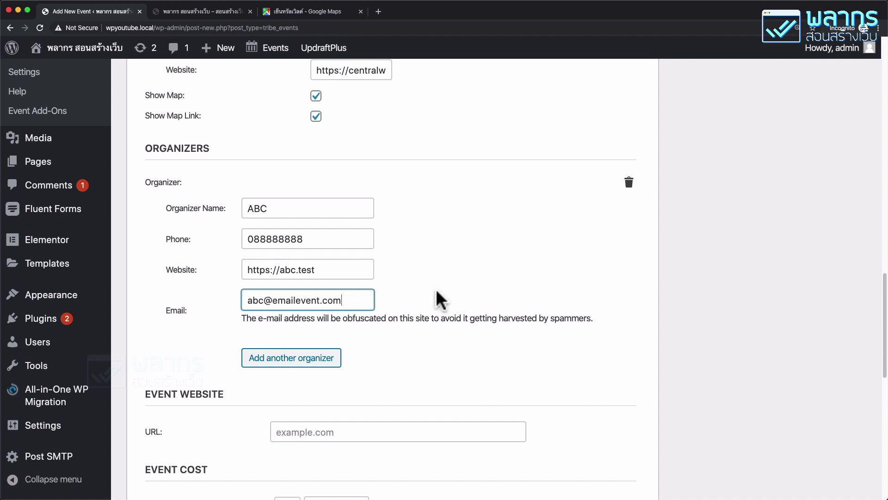
scroll(436, 293, "down", 5)
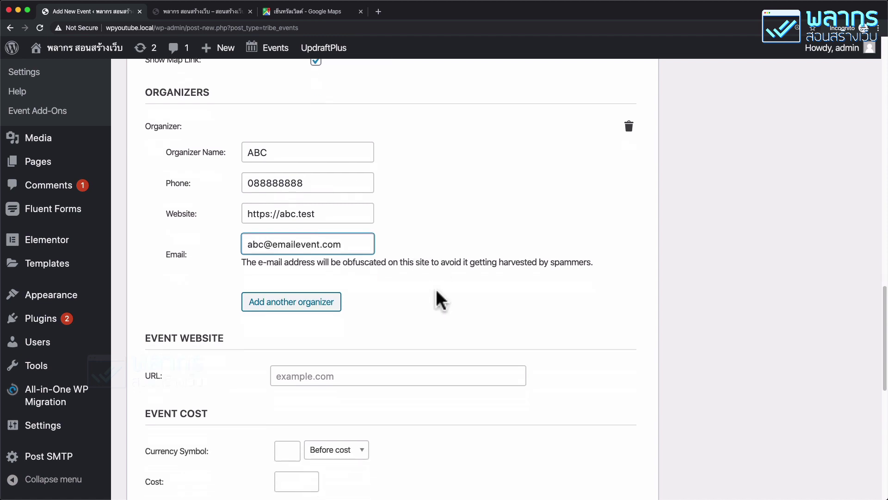
scroll(436, 292, "down", 4)
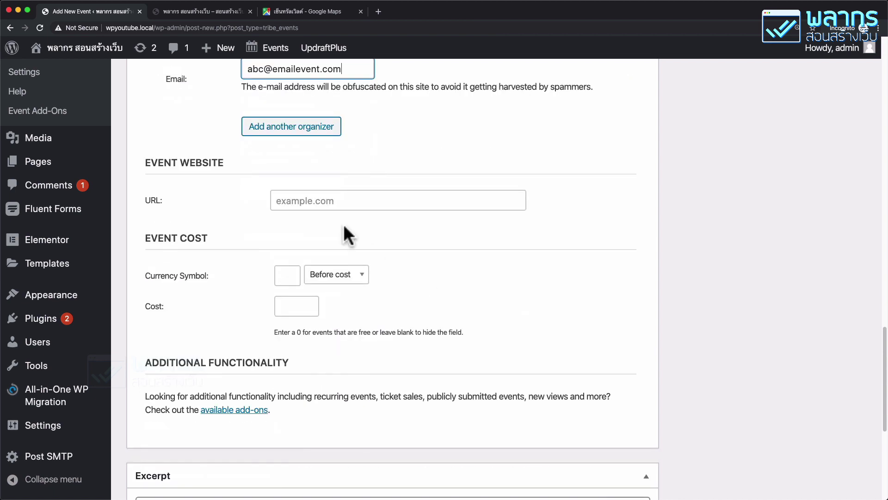
left_click(335, 193)
type("http")
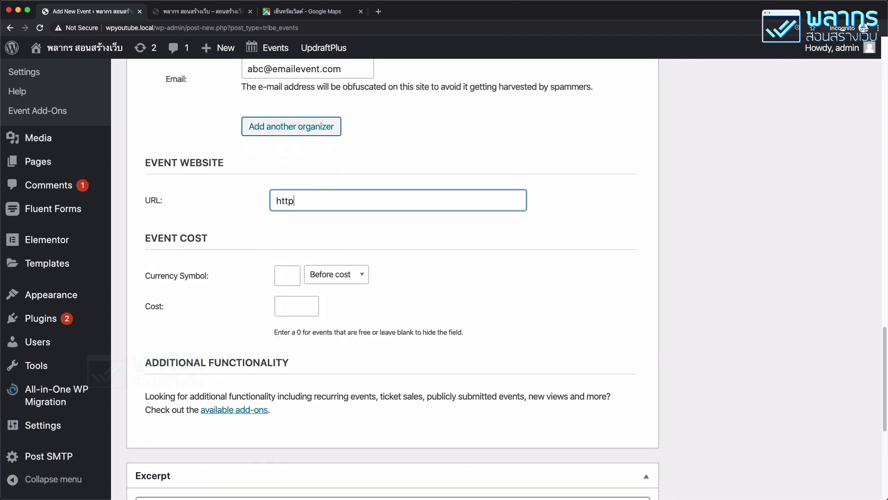
type("s://palamike.com")
scroll(357, 224, "down", 3)
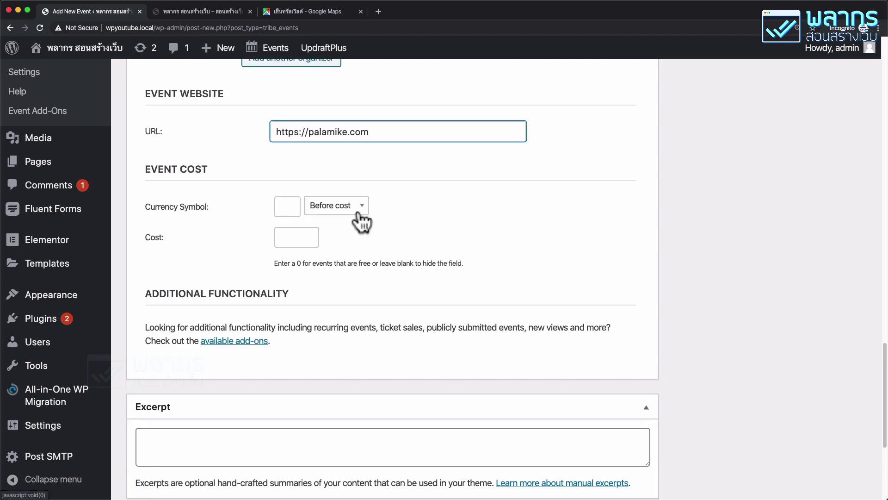
left_click(287, 206)
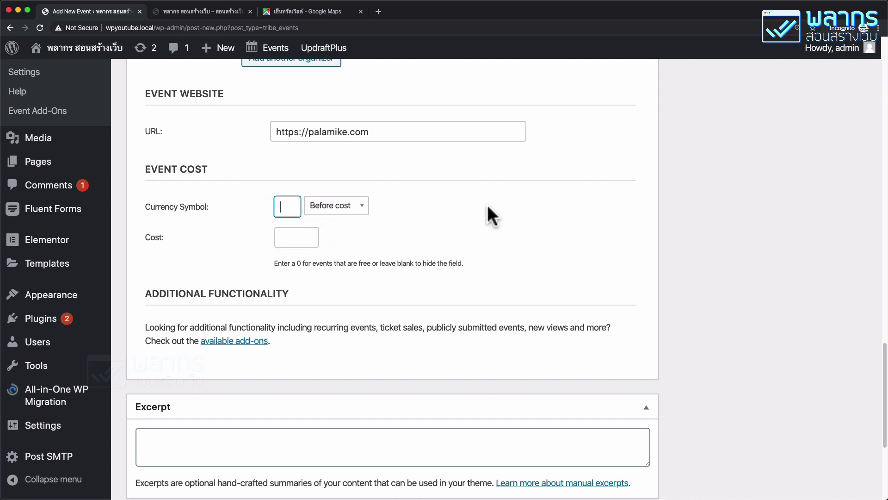
scroll(734, 254, "down", 5)
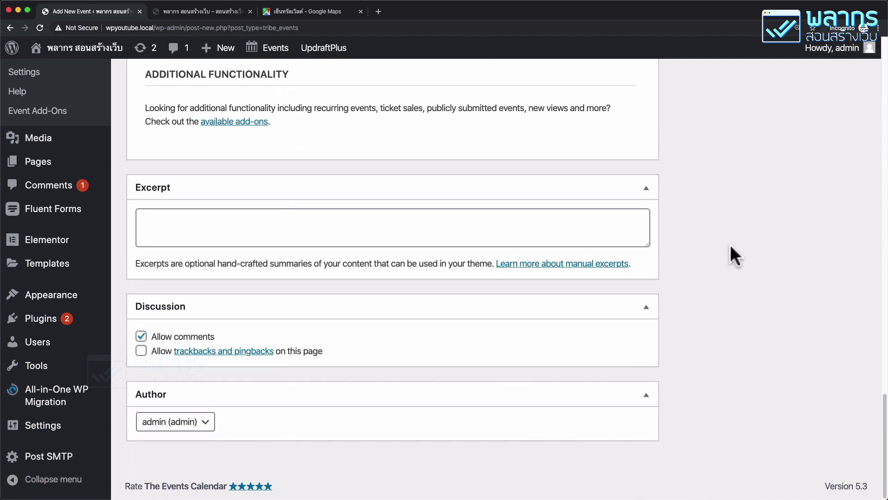
scroll(733, 254, "up", 20)
scroll(734, 254, "up", 10)
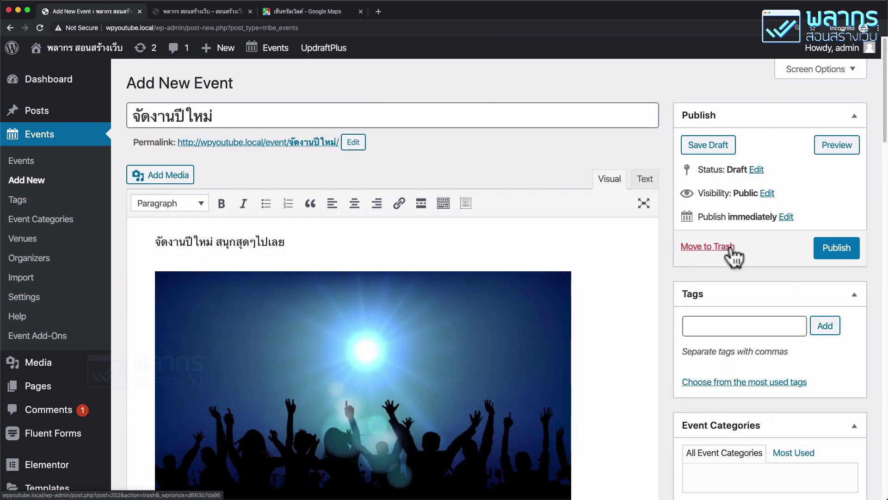
Step: Publish the จัดงานปีใหม่ event
left_click(839, 247)
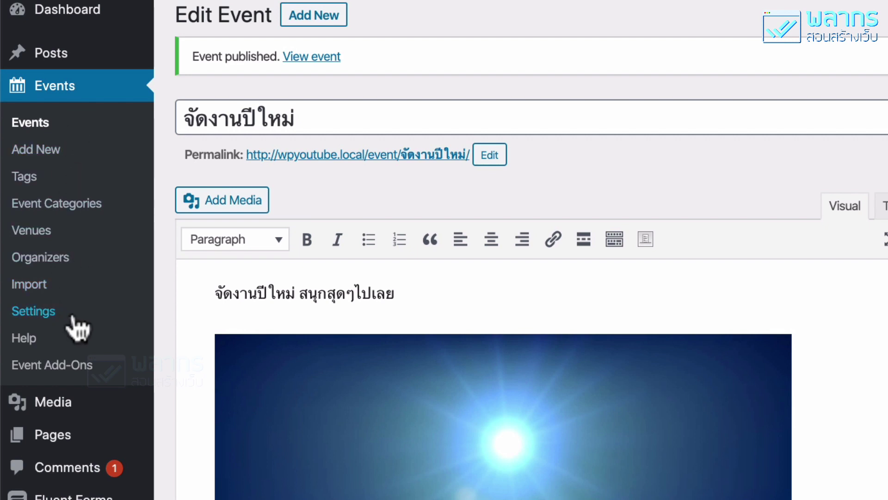
Step: Go to The Events Calendar's Events Settings page
left_click(79, 327)
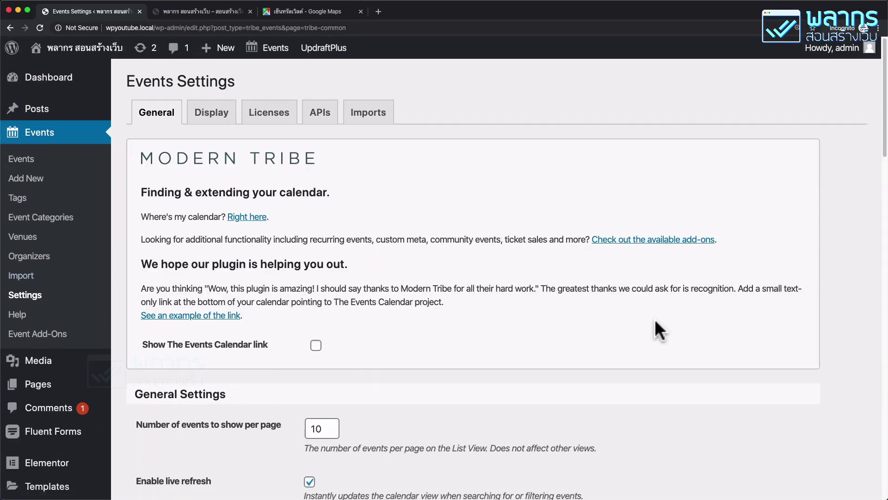
scroll(655, 320, "down", 10)
scroll(654, 318, "down", 1)
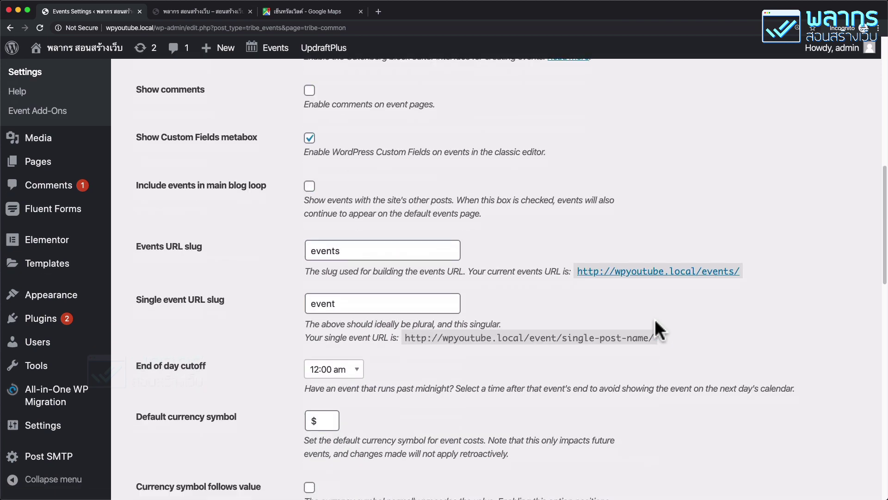
double_click(390, 250)
left_click(509, 283)
right_click(667, 273)
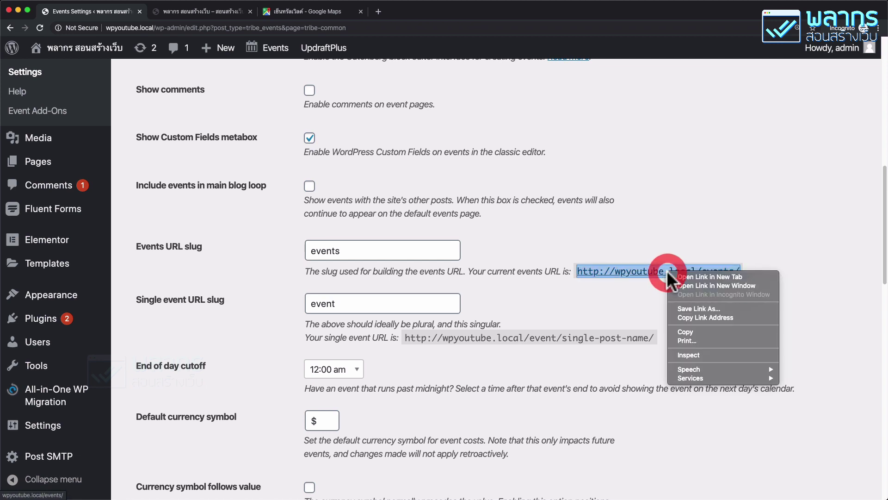
left_click(751, 317)
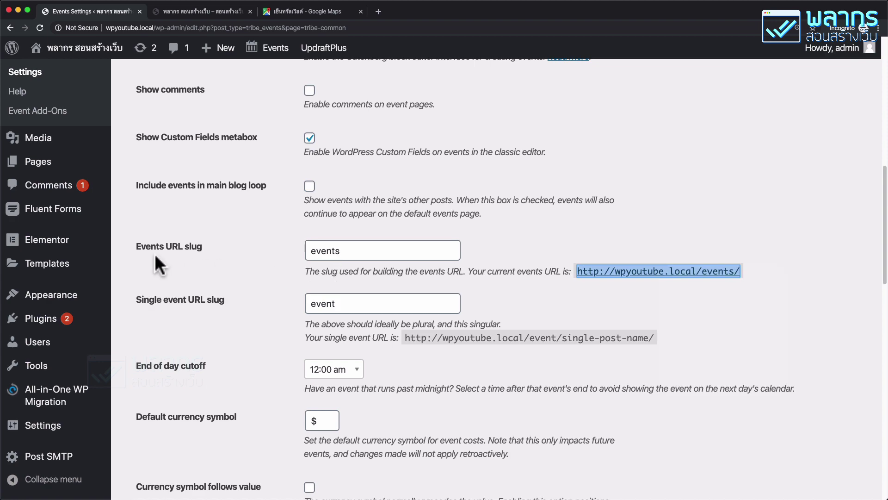
mouse_move(92, 294)
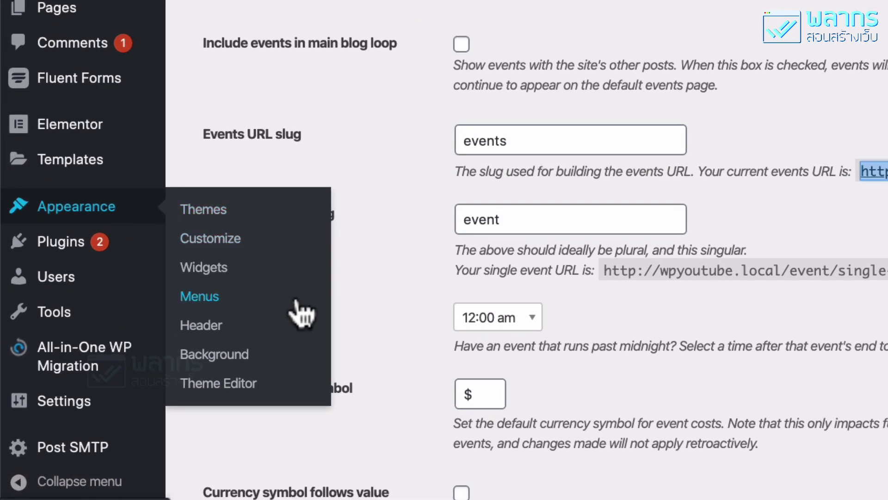
Step: Open the Appearance > Menus editor showing the main-menu structure
left_click(296, 301)
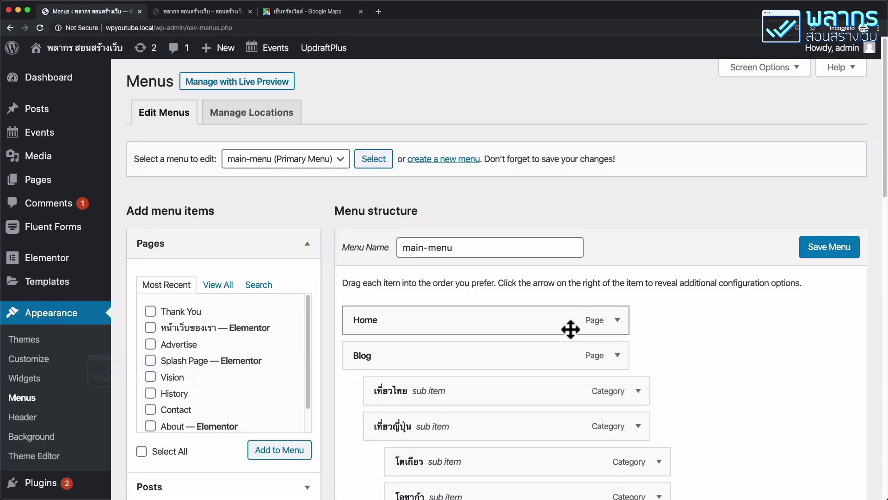
scroll(569, 326, "down", 10)
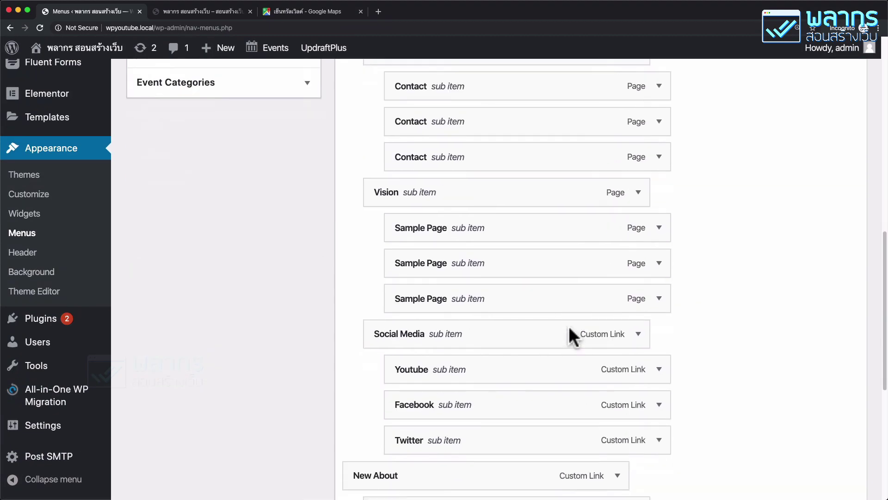
scroll(570, 328, "down", 4)
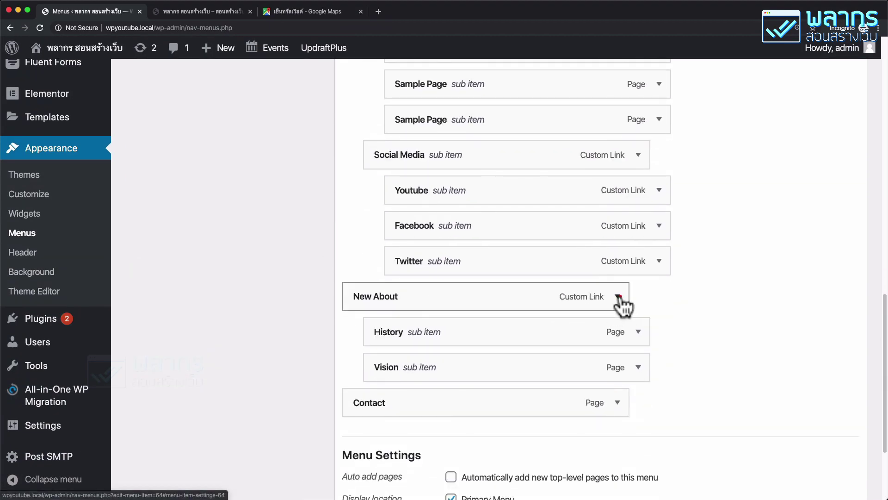
Step: Remove the New About, top-level History and top-level Vision entries from the menu
left_click(618, 297)
scroll(516, 324, "down", 2)
left_click(361, 359)
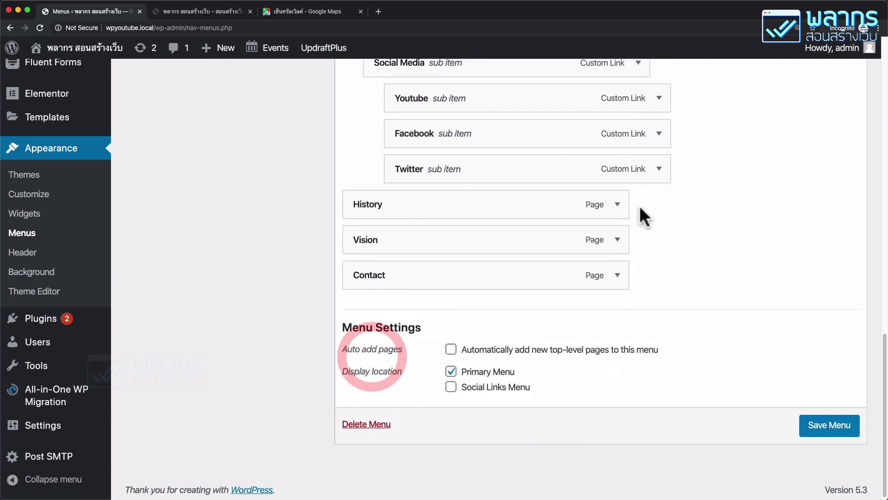
left_click(617, 204)
left_click(364, 349)
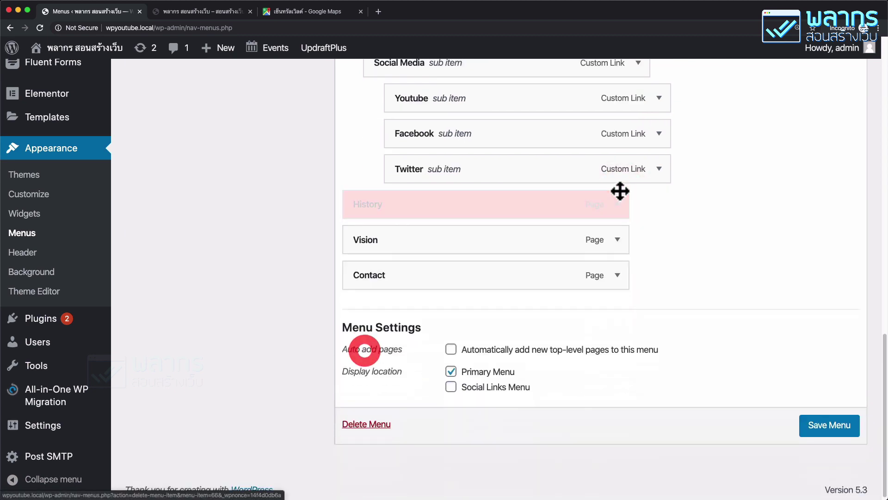
left_click(618, 229)
left_click(365, 349)
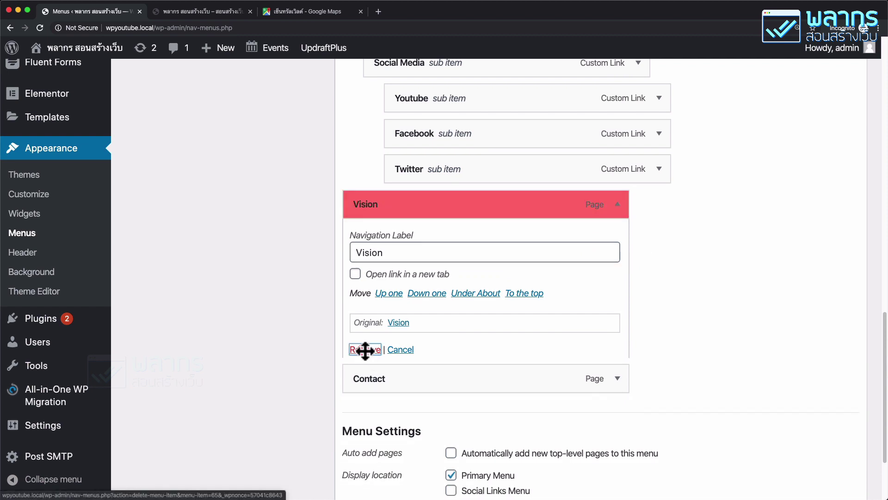
scroll(355, 267, "up", 10)
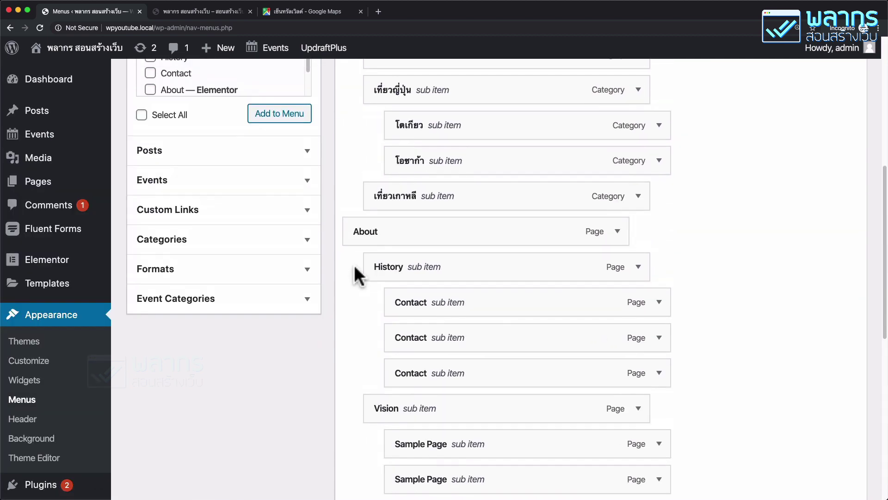
Step: Browse the Events panel's full list of events available for the menu
scroll(354, 264, "up", 2)
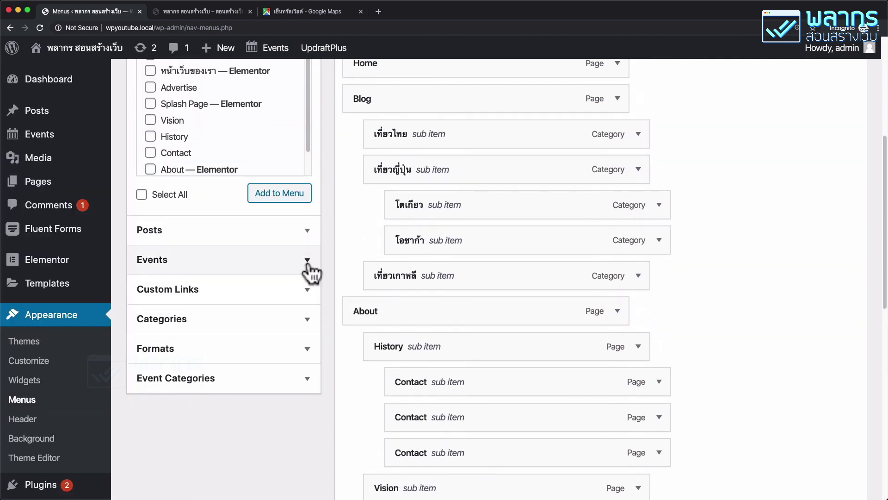
left_click(307, 263)
scroll(345, 253, "up", 3)
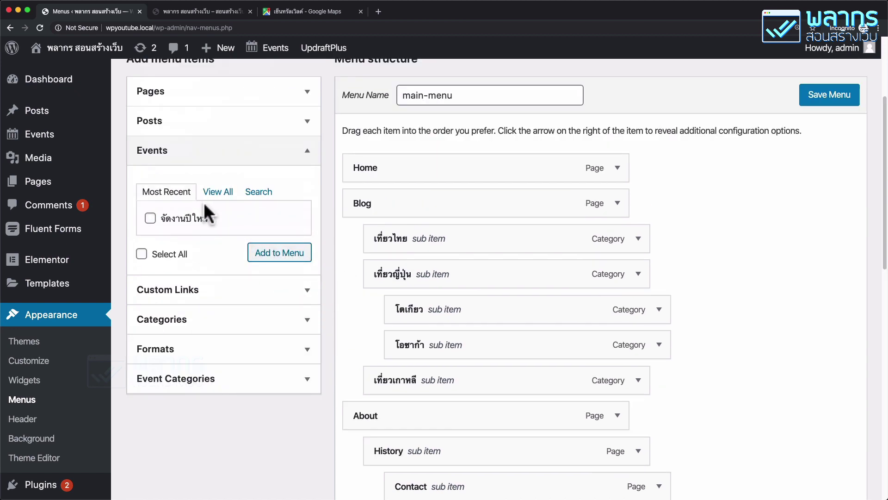
left_click(217, 191)
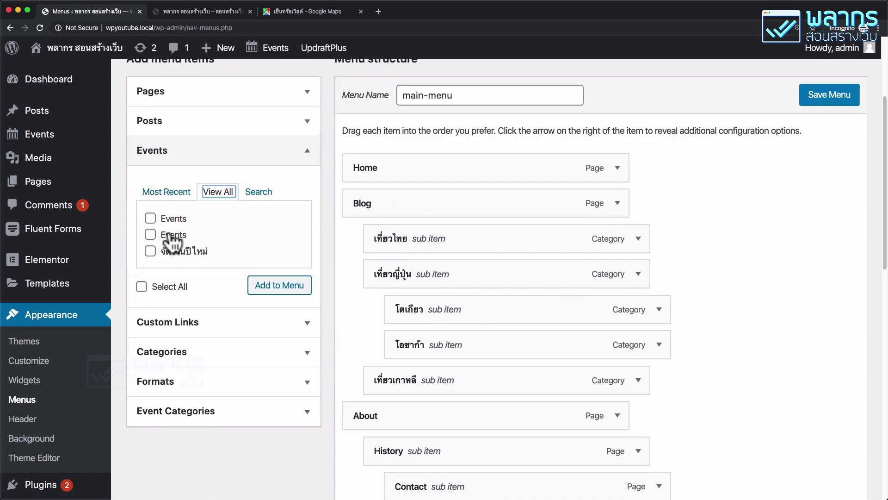
Step: Add a Calendar custom link using the pasted events page URL to the menu
left_click(309, 327)
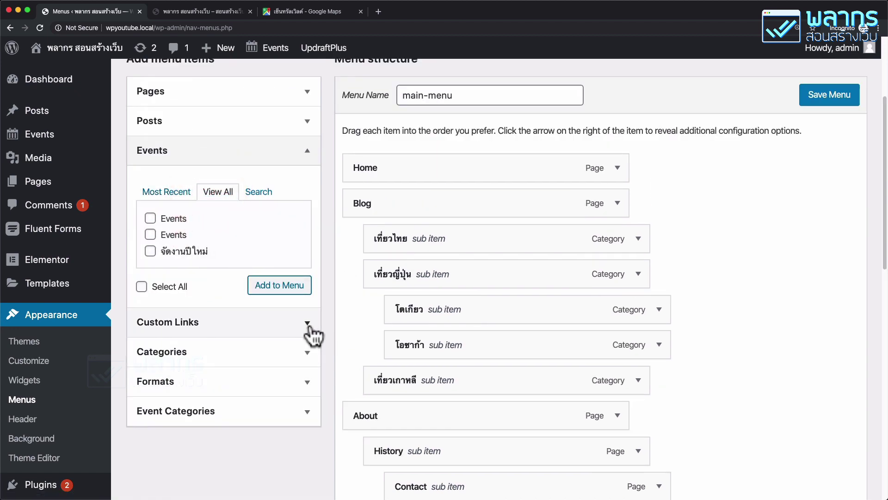
left_click(238, 225)
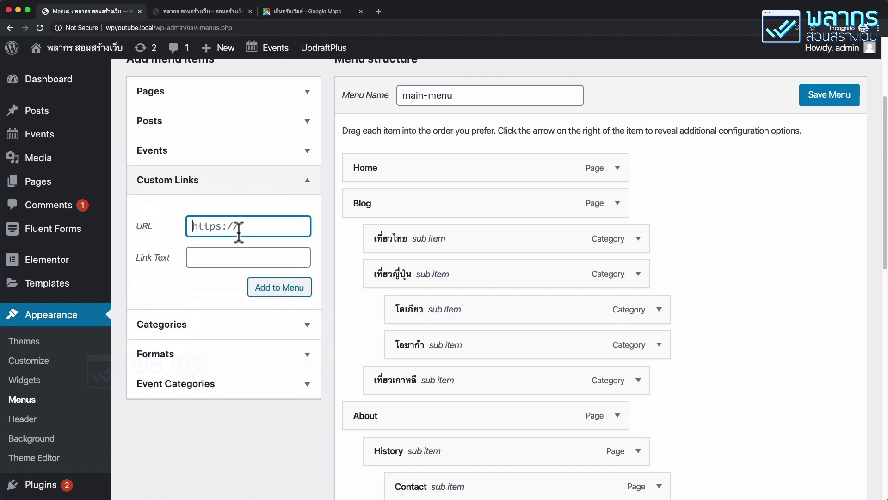
right_click(207, 223)
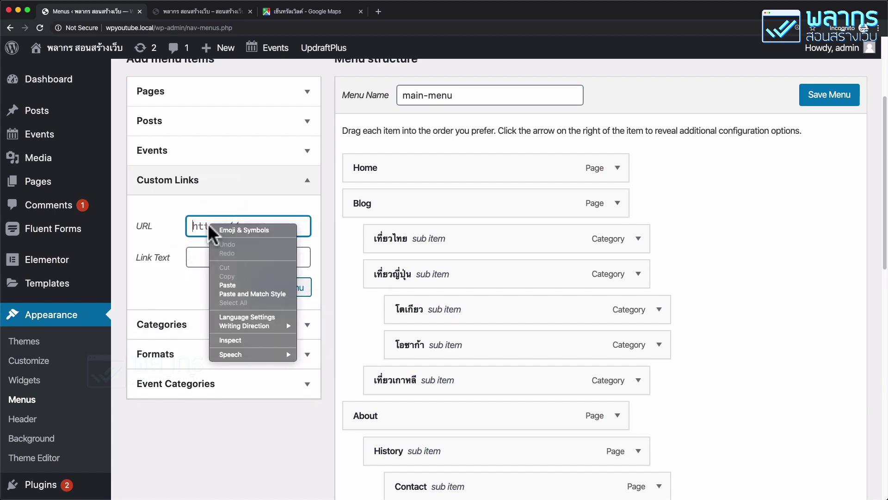
left_click(227, 284)
left_click(231, 257)
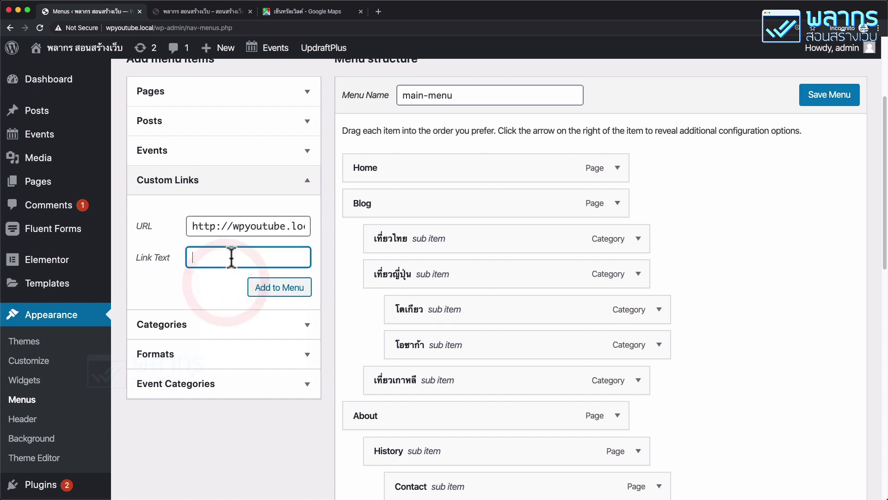
type("Calendar")
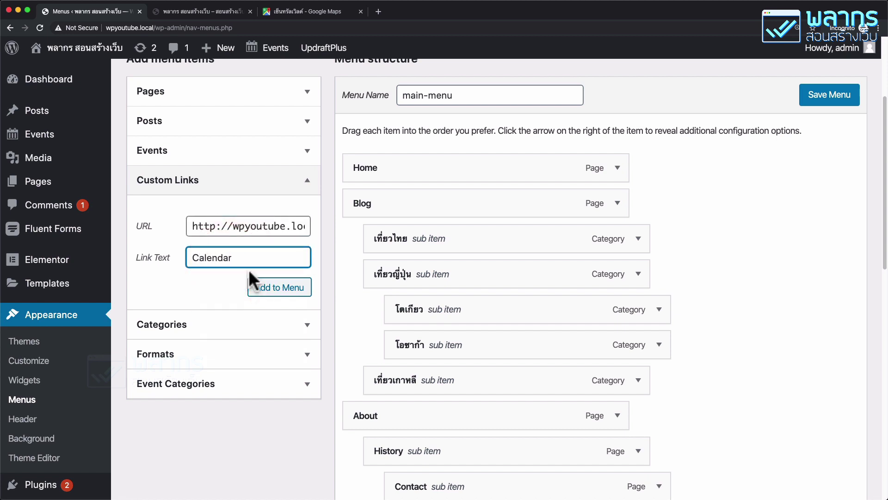
left_click(273, 288)
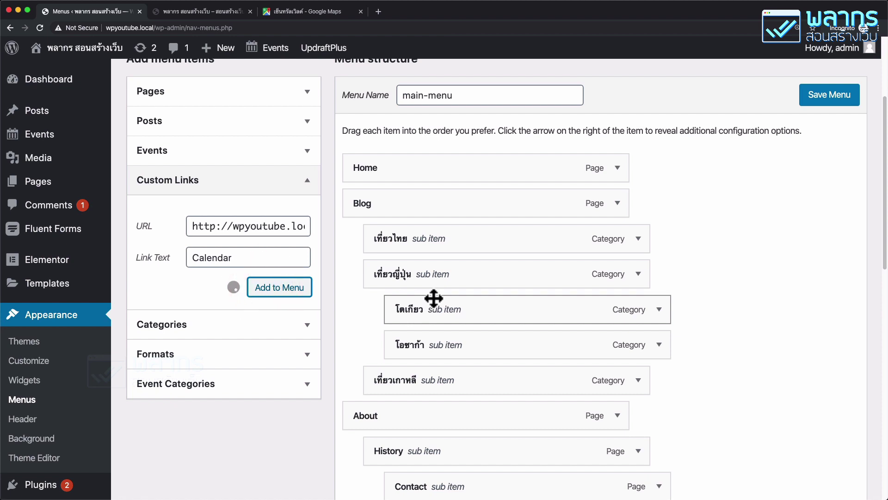
Step: Move the Calendar item just above Contact and save the menu
scroll(587, 335, "down", 10)
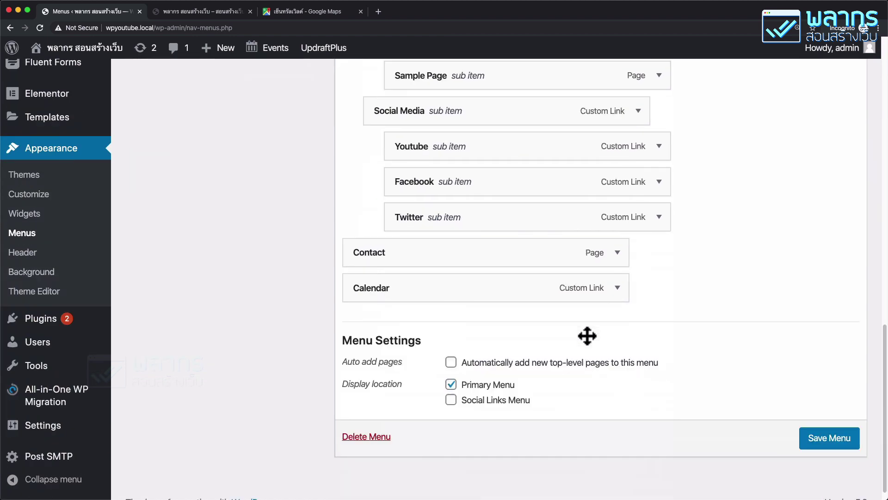
left_click_drag(476, 278, 420, 270)
left_click(826, 457)
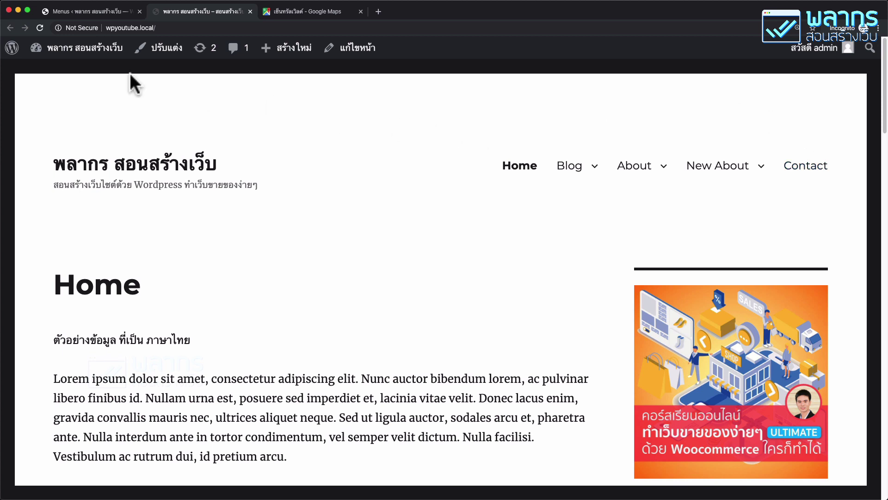
Step: Reload the site, follow the Calendar menu link, and open จัดงานปีใหม่ from the month grid
left_click(42, 28)
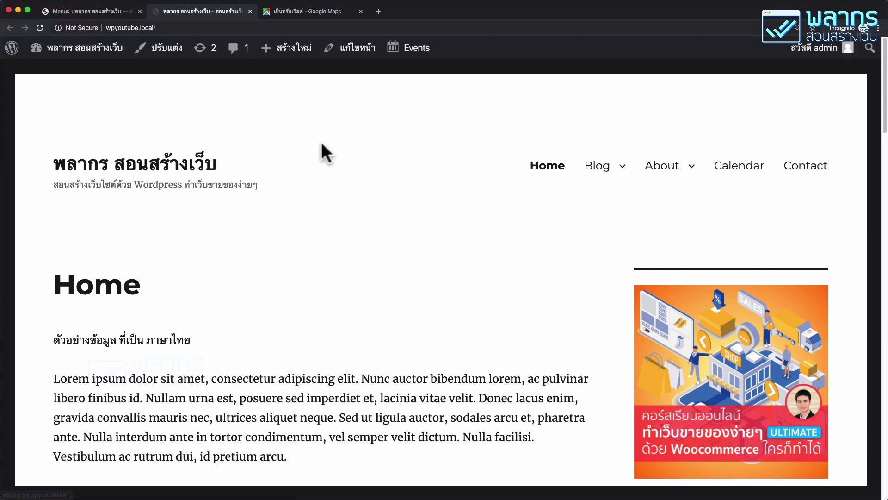
left_click(739, 173)
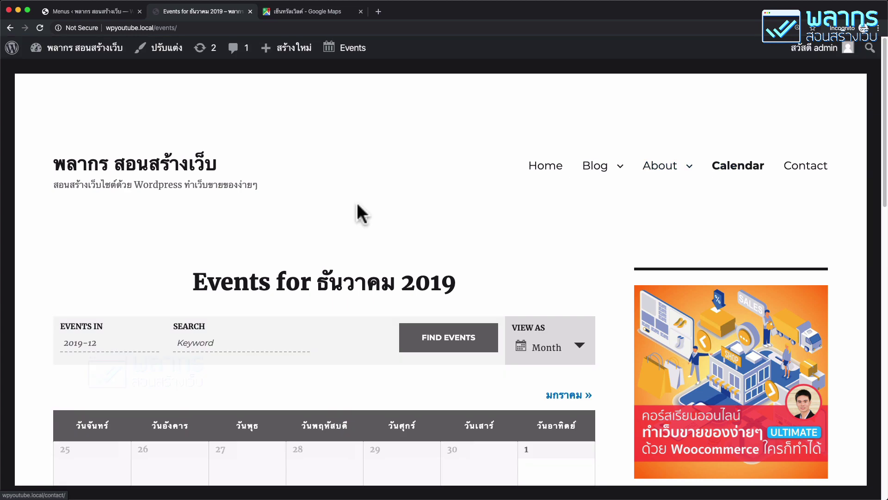
scroll(329, 211, "down", 6)
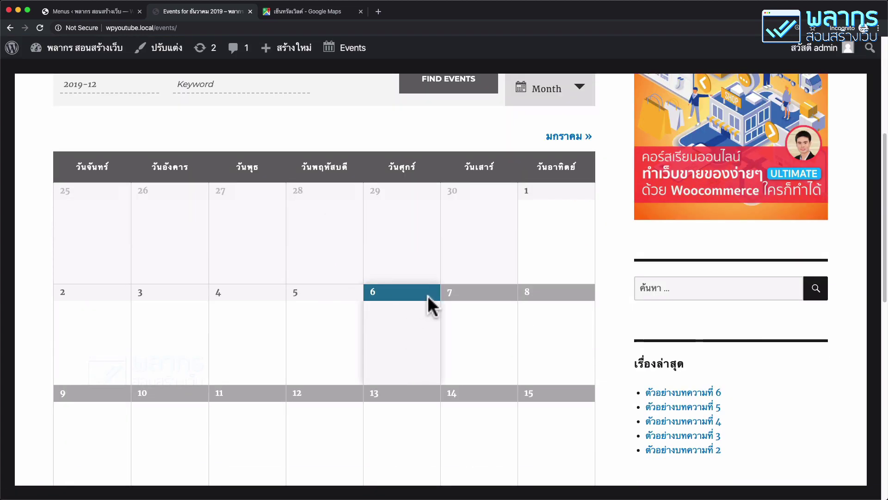
scroll(428, 295, "down", 10)
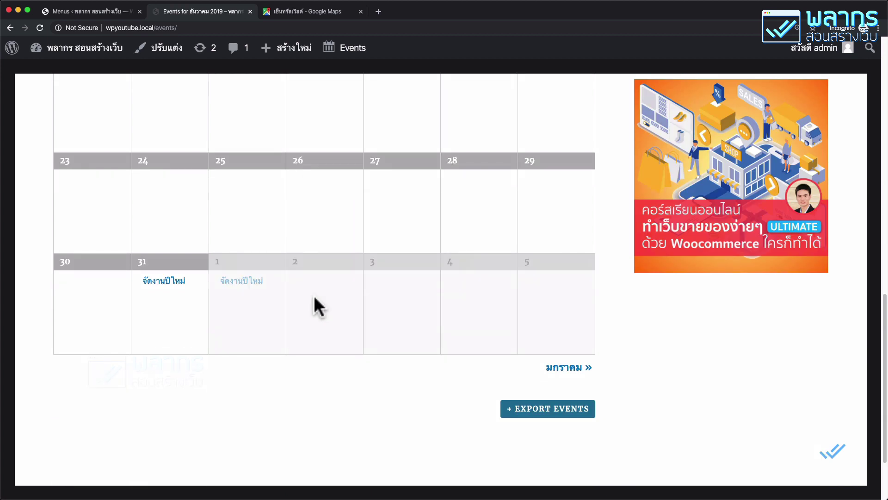
mouse_move(250, 286)
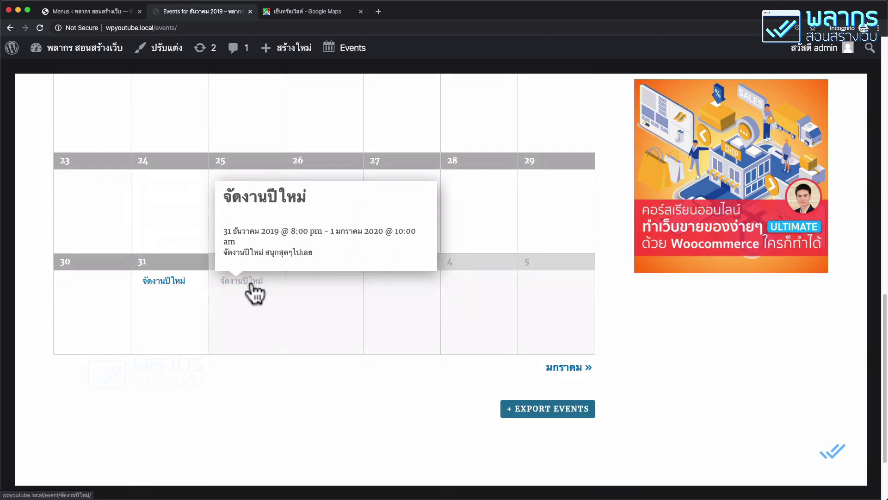
mouse_move(172, 283)
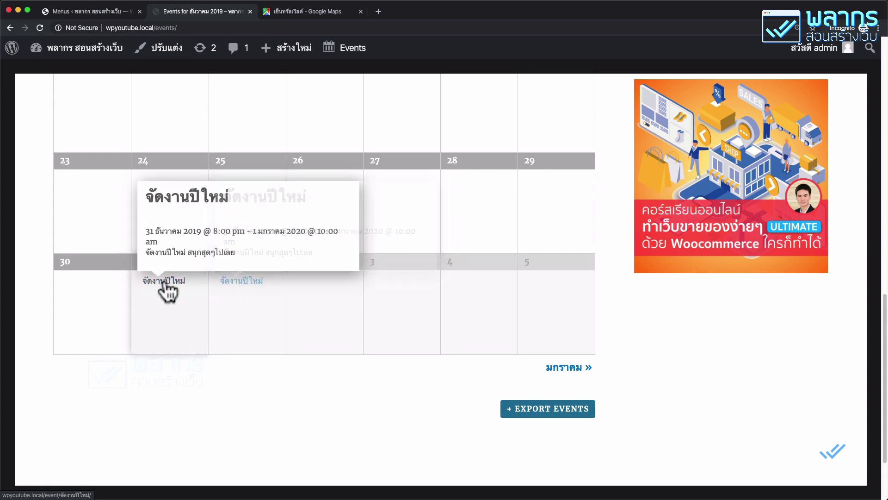
left_click(238, 289)
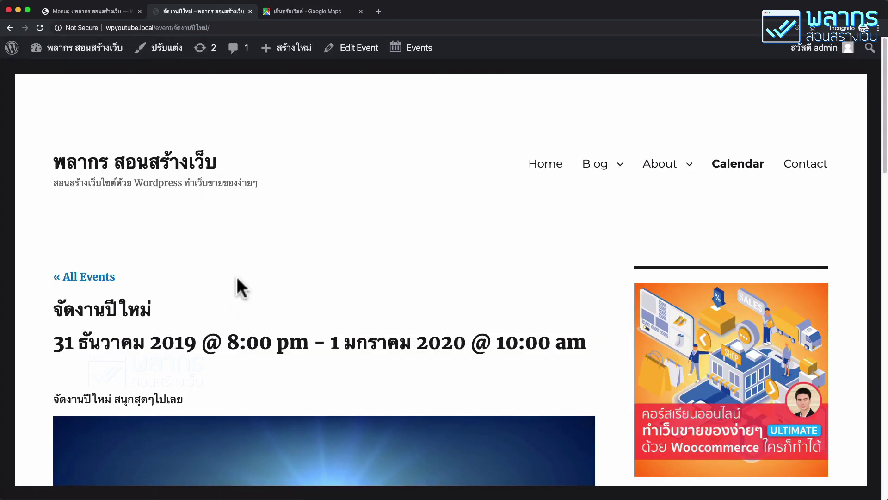
Step: Scroll down the event page to review the Organizer and Central World Venue boxes
scroll(236, 278, "down", 2)
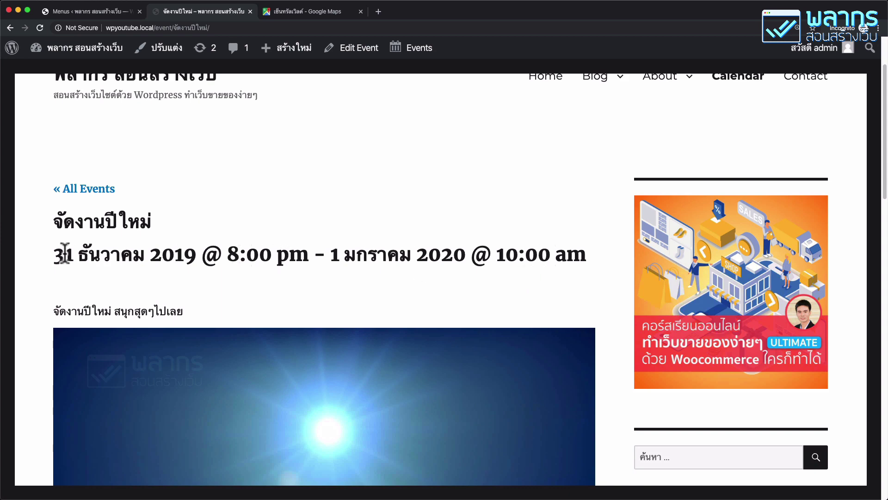
scroll(176, 285, "down", 5)
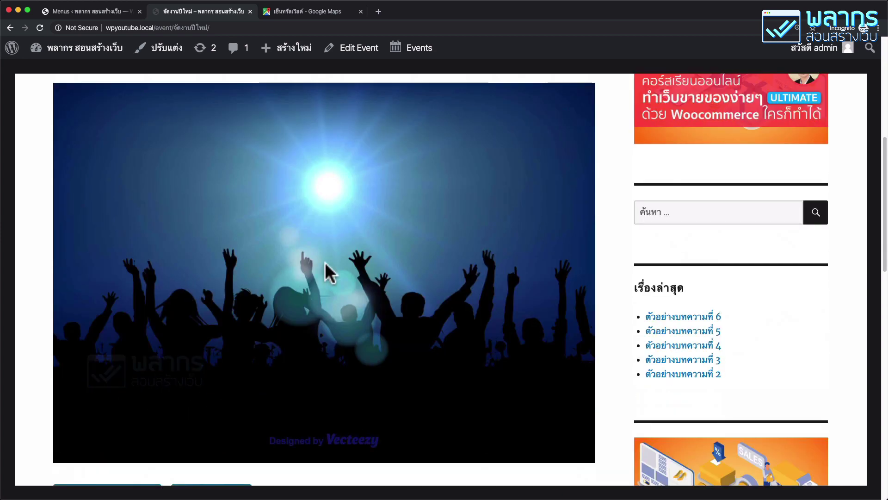
scroll(393, 271, "down", 7)
scroll(393, 270, "down", 2)
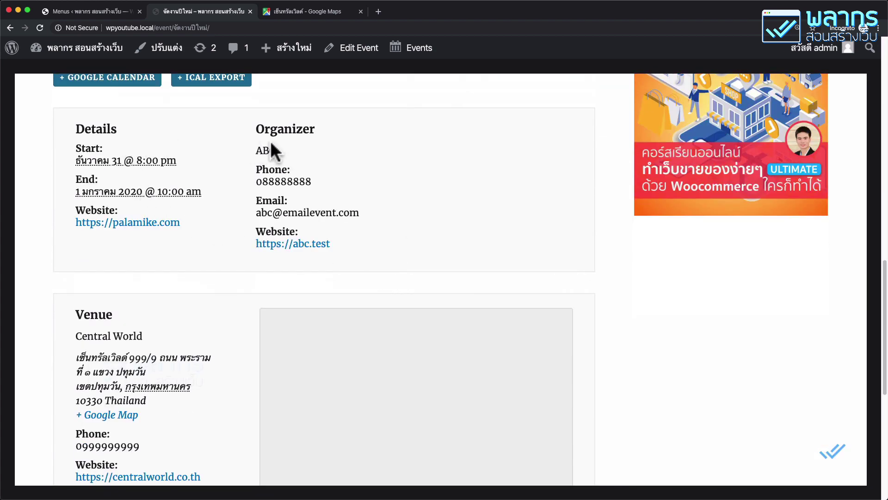
scroll(310, 196, "down", 1)
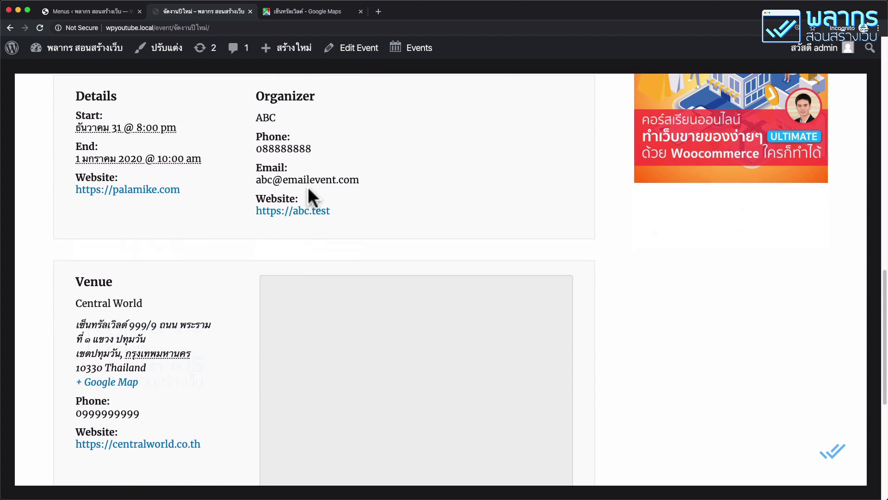
scroll(138, 294, "down", 3)
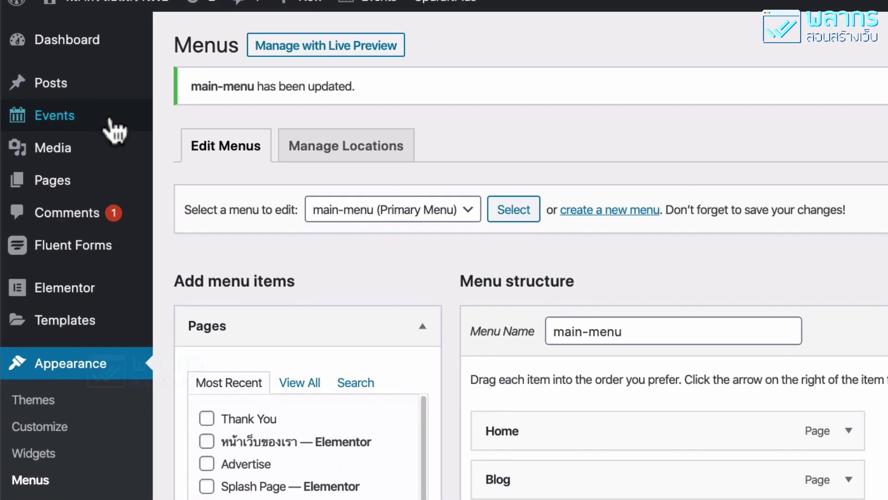
Step: Save the built-in Google Maps API key on the Events Settings APIs tab
mouse_move(79, 138)
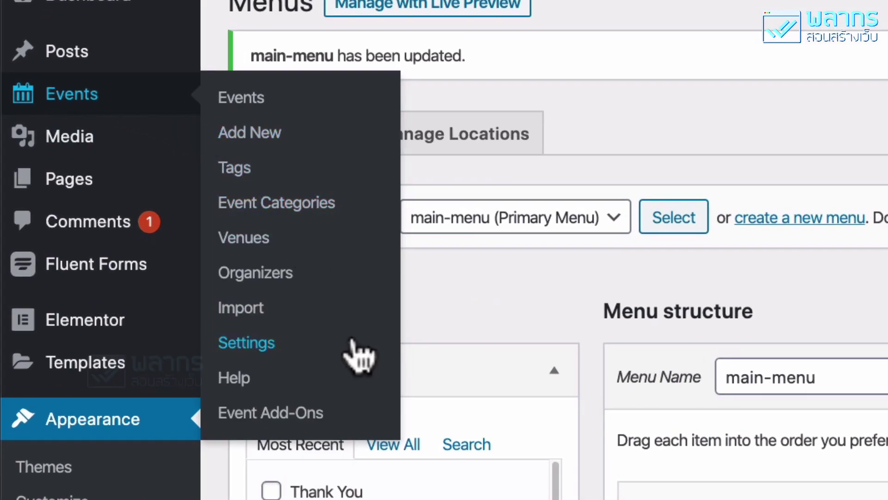
left_click(352, 343)
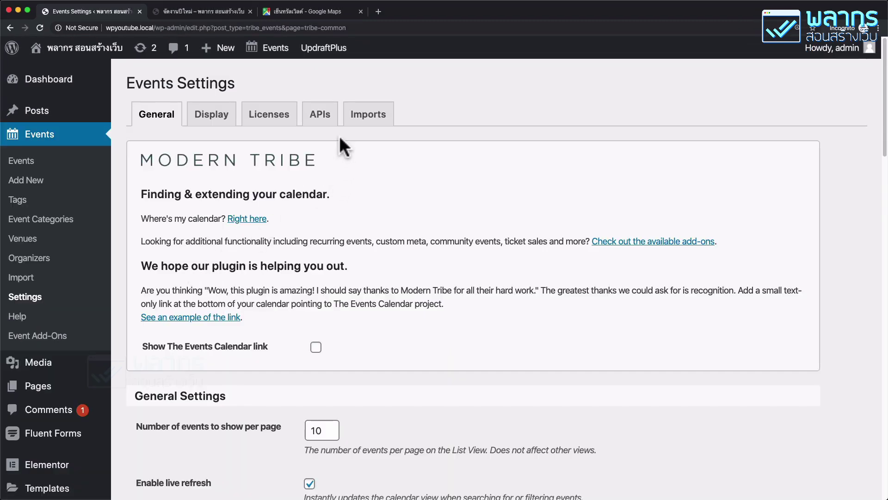
left_click(327, 116)
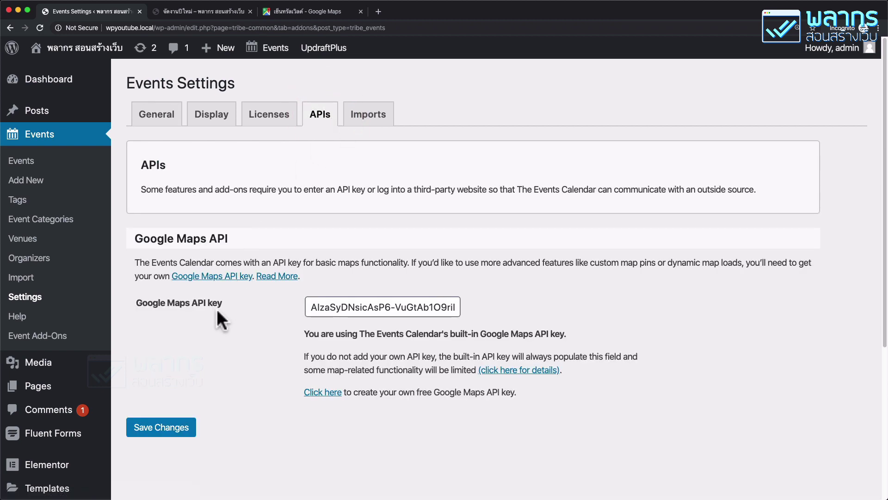
scroll(216, 311, "down", 2)
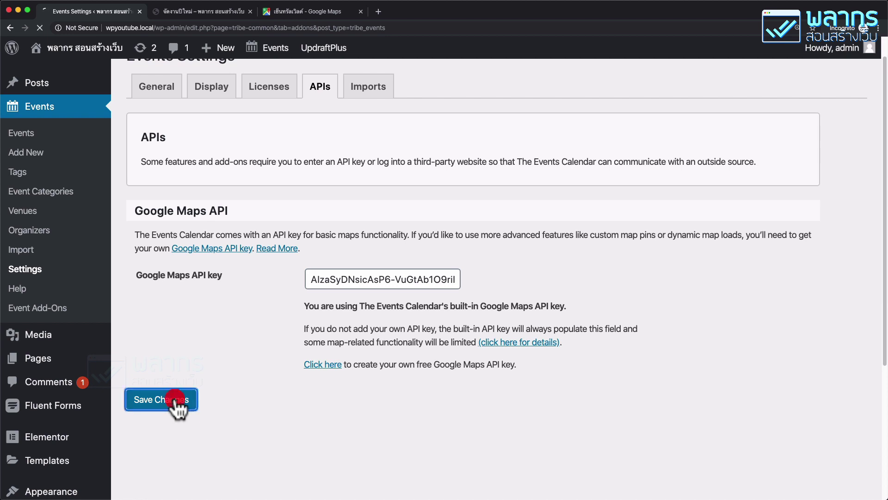
left_click(178, 406)
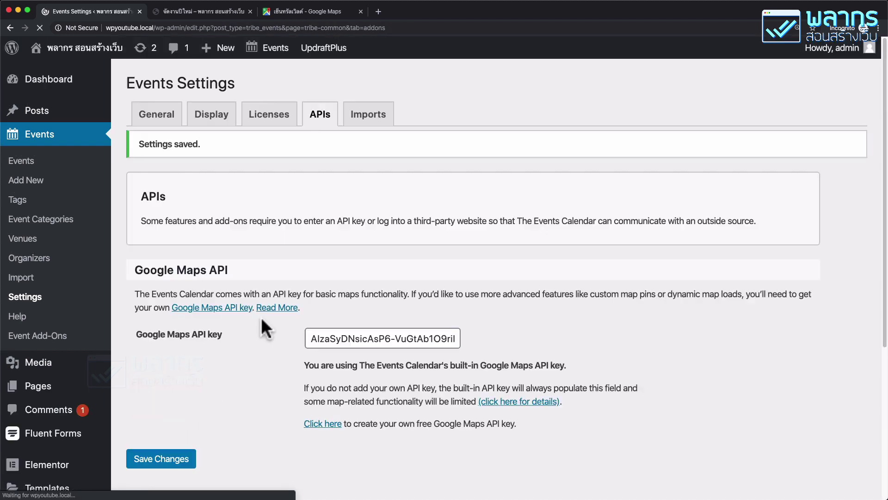
scroll(233, 343, "down", 4)
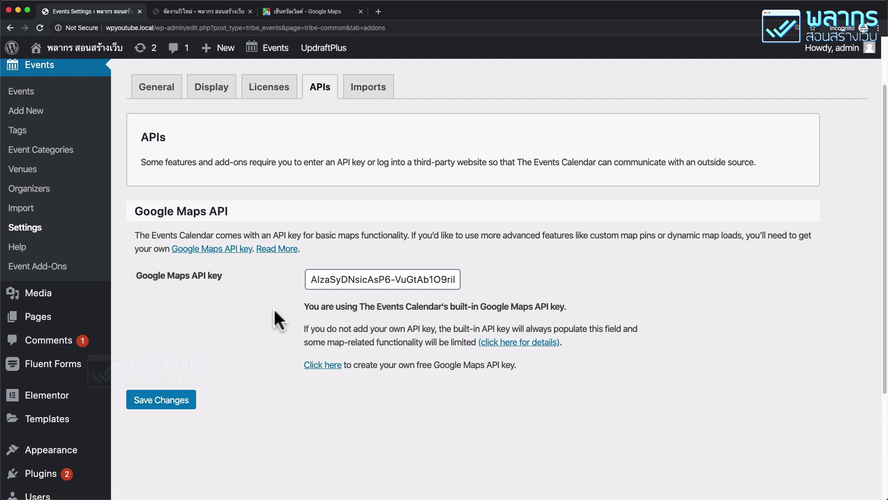
scroll(273, 309, "up", 3)
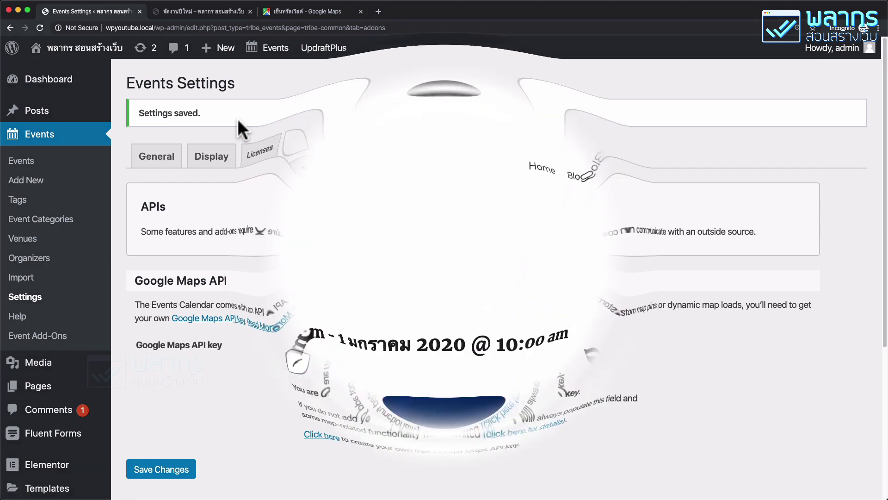
Step: Reload the event page and check the Central World Google map in the Venue box
scroll(252, 259, "down", 8)
scroll(262, 292, "down", 10)
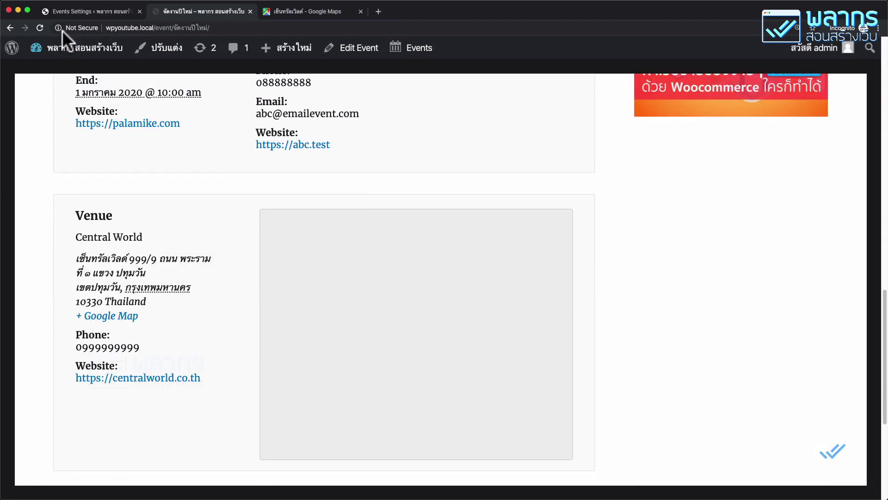
left_click(43, 24)
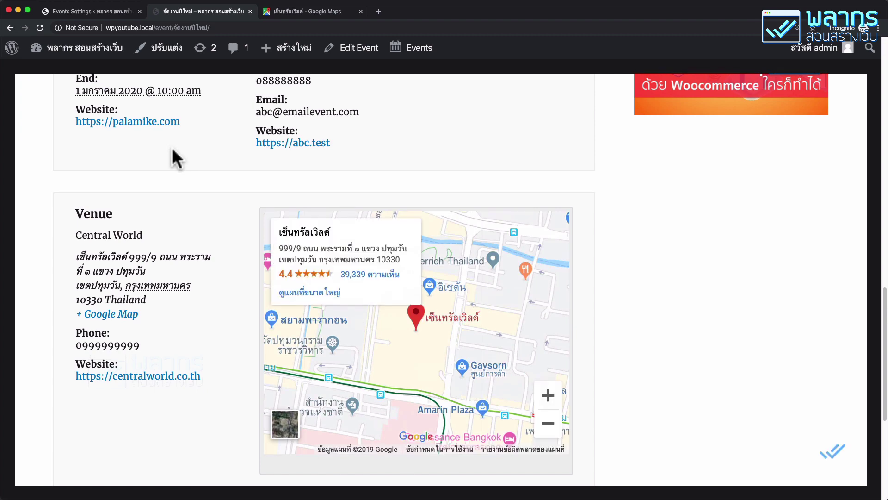
scroll(171, 147, "down", 3)
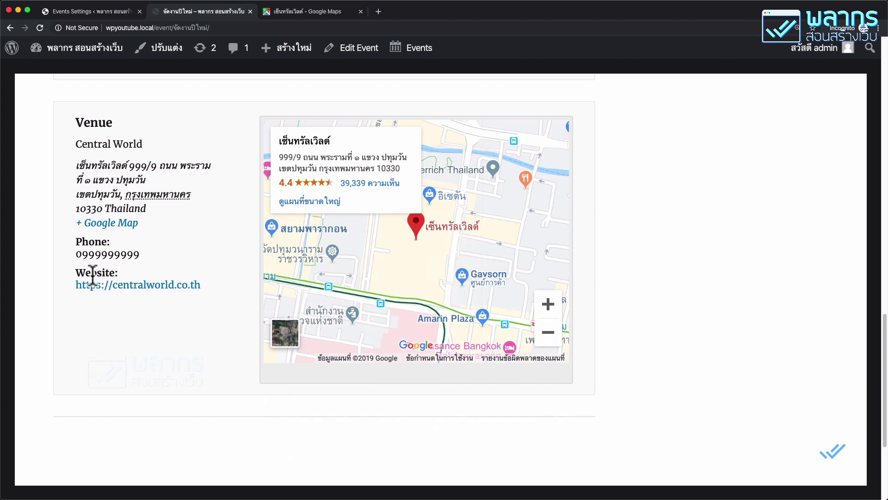
scroll(157, 306, "up", 18)
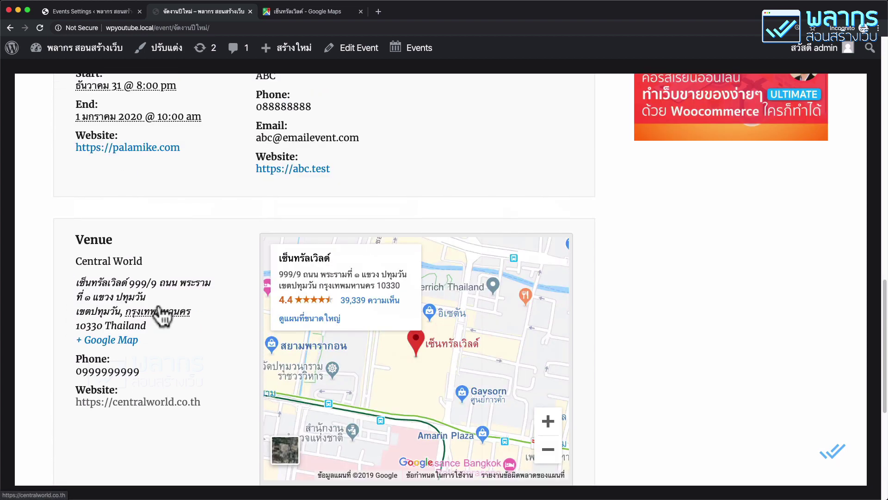
scroll(160, 316, "up", 2)
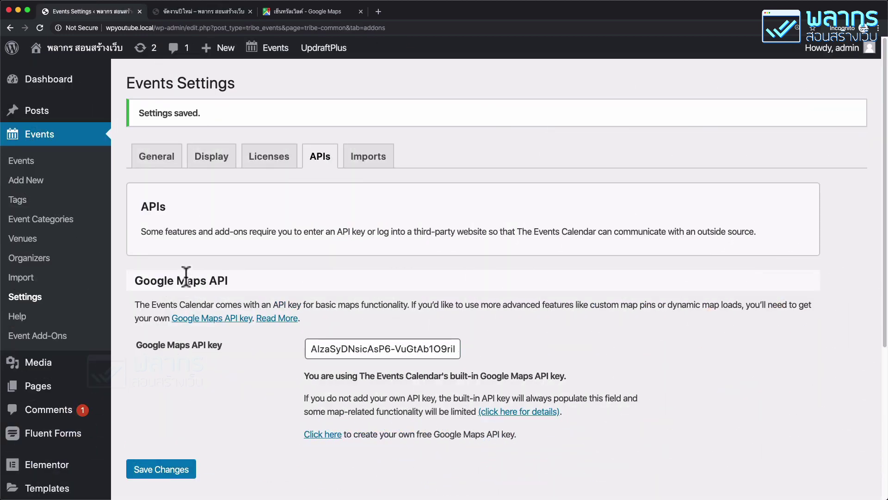
Step: Add a new event titled คอร์สเรียนสอนสร้างเว็บไซต์ with description 'เรียนสร้างด้วย Wordpress'
left_click(73, 187)
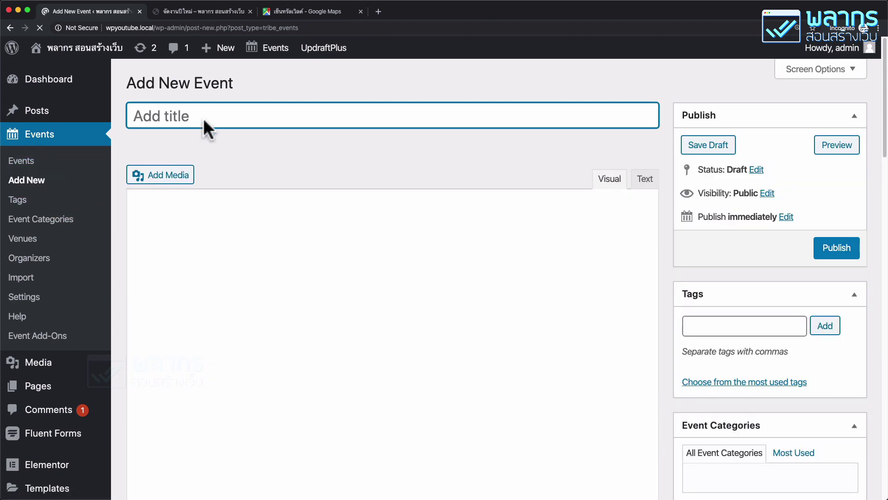
left_click(205, 113)
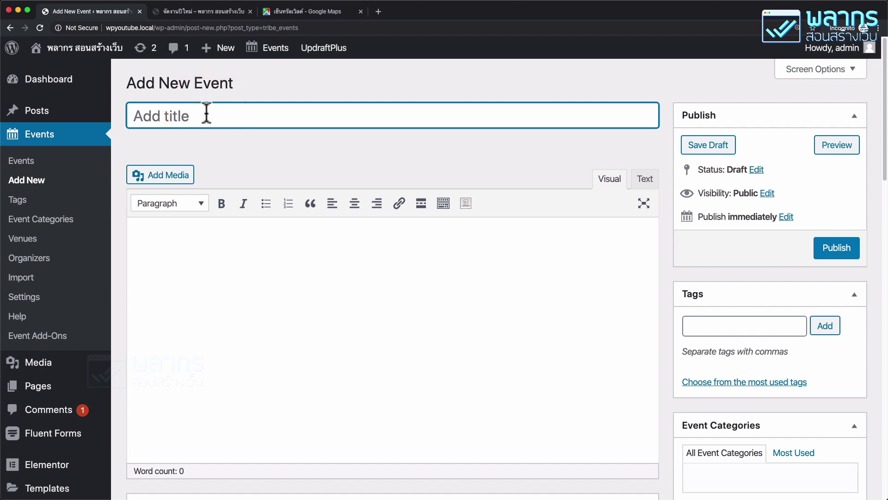
type("8vi")
key("BackSpace")
type("คอร์สเรียน")
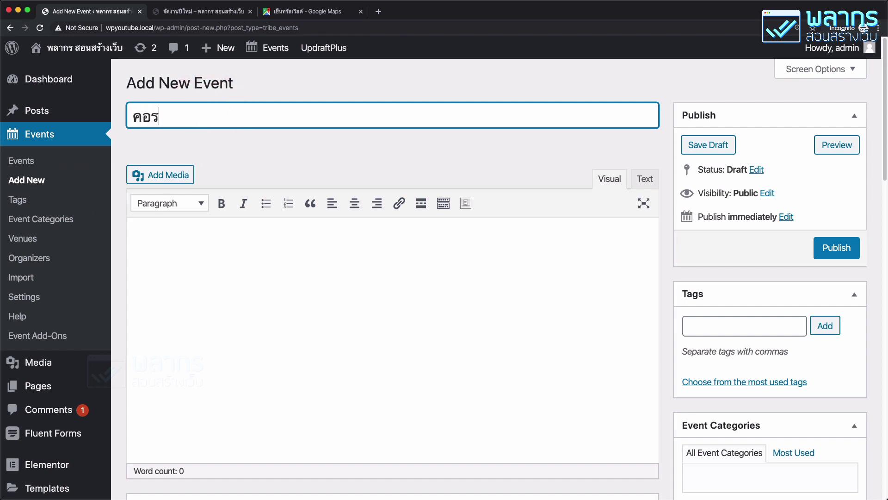
type("ส")
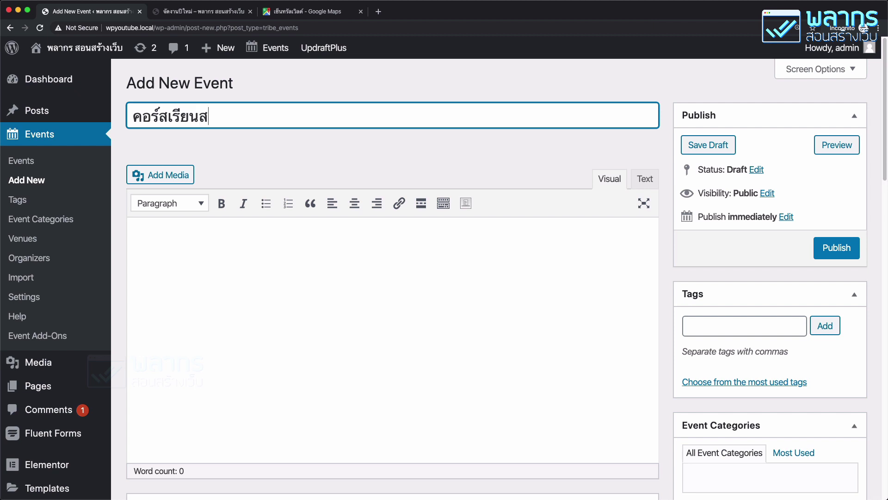
type("อนสร้างเว็")
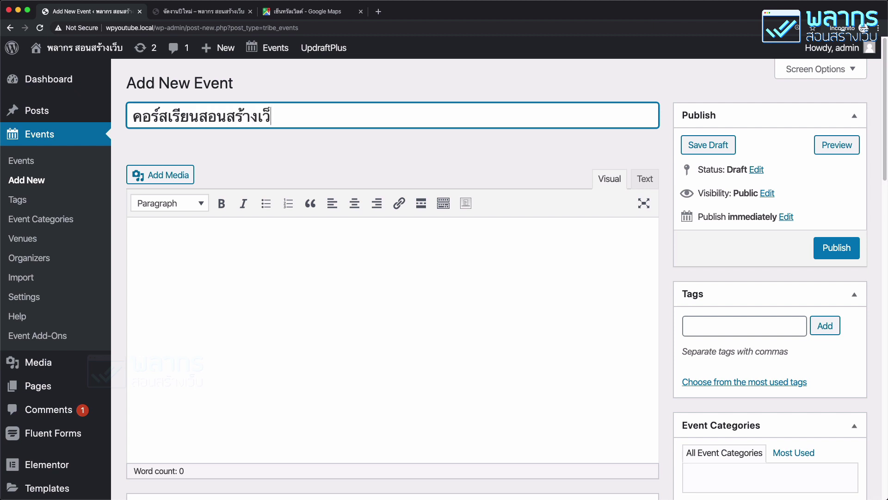
type("บไซต์")
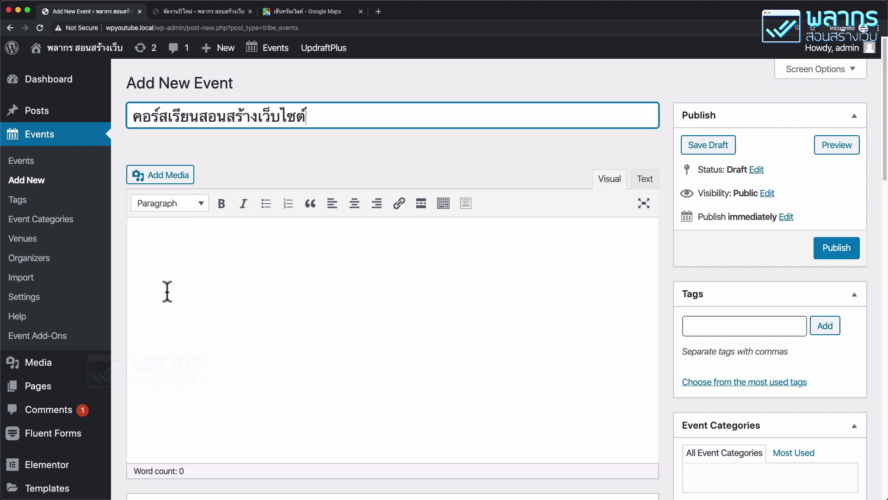
left_click(166, 290)
type("เรียนสร้างด้วย")
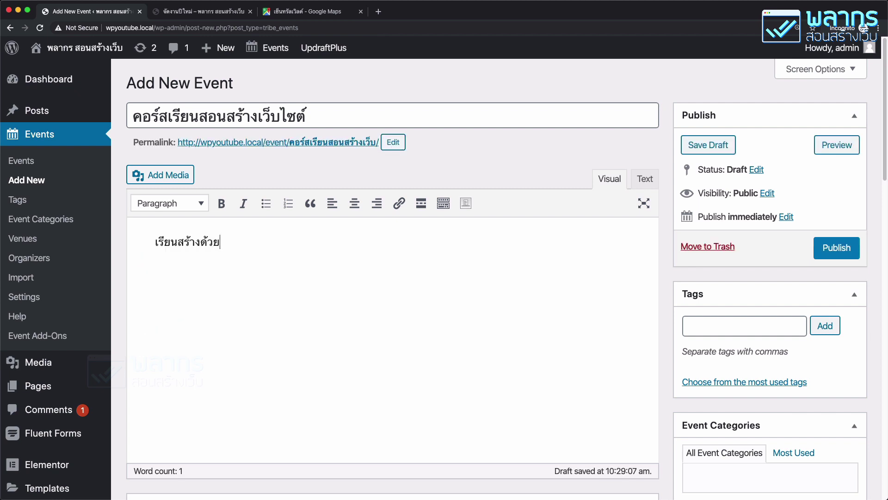
type(" Wordpress")
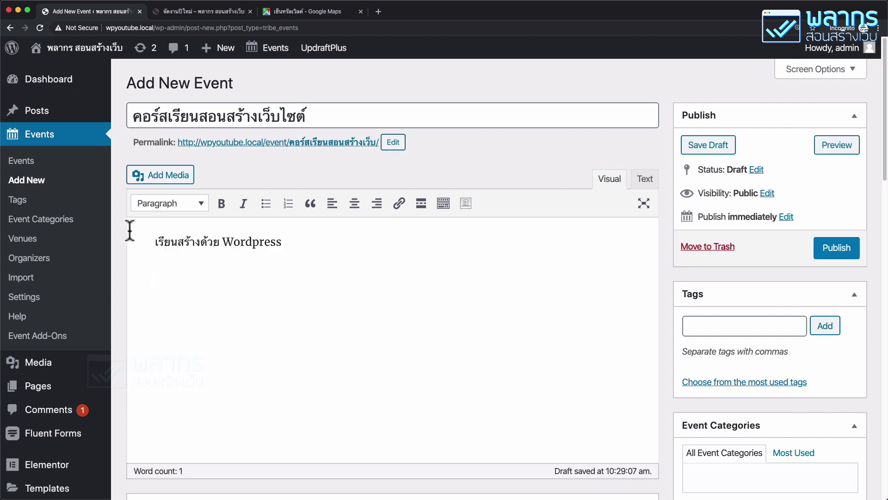
Step: Insert the 'VIP CLASS สร้างเว็บไซต์สอนสด' banner from the Media Library below the description text
left_click(146, 177)
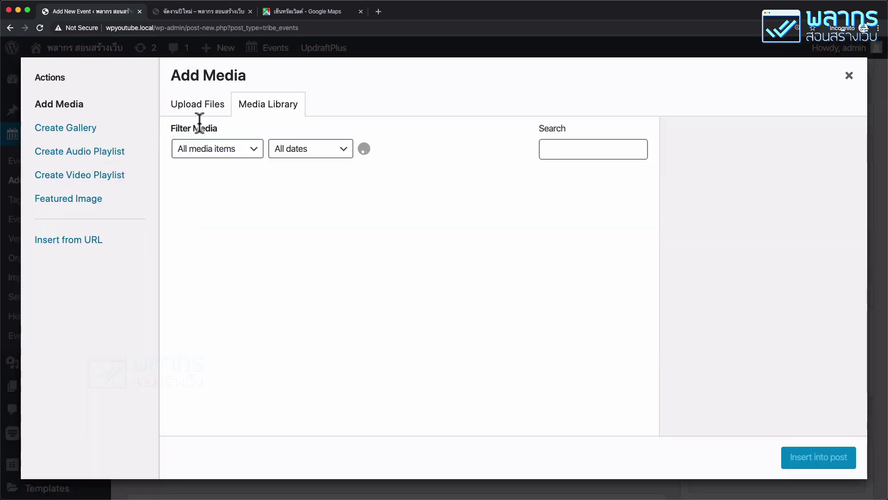
left_click(218, 107)
left_click(258, 109)
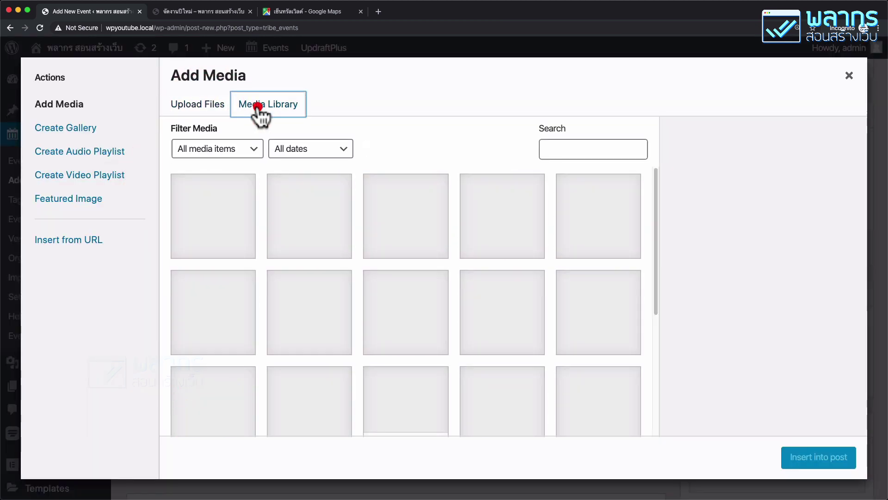
scroll(372, 283, "down", 2)
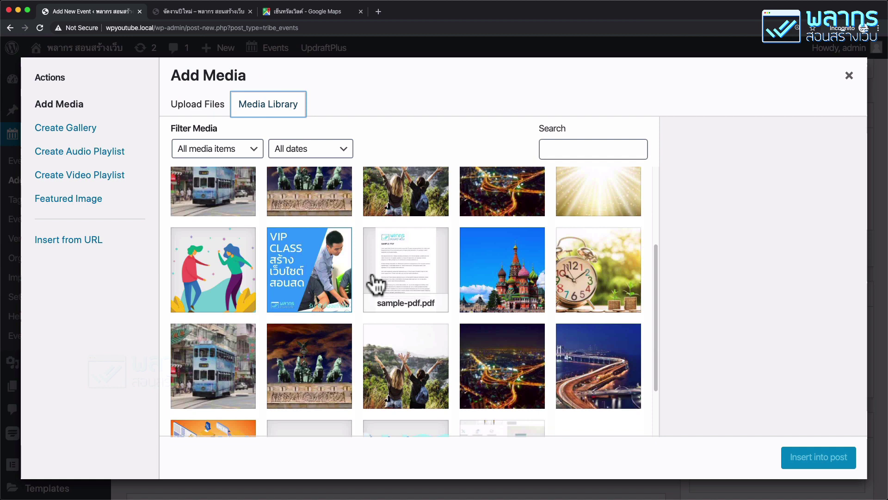
left_click(319, 277)
left_click(817, 456)
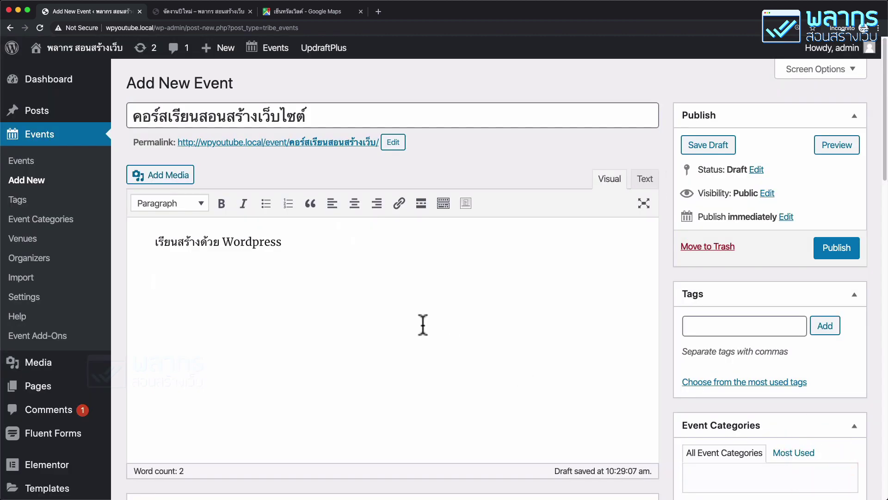
scroll(423, 325, "down", 5)
scroll(423, 325, "down", 7)
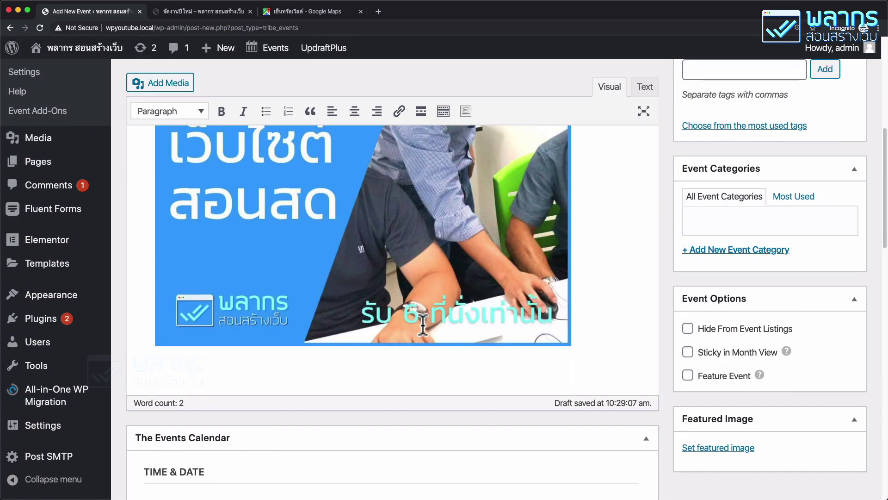
scroll(421, 323, "down", 5)
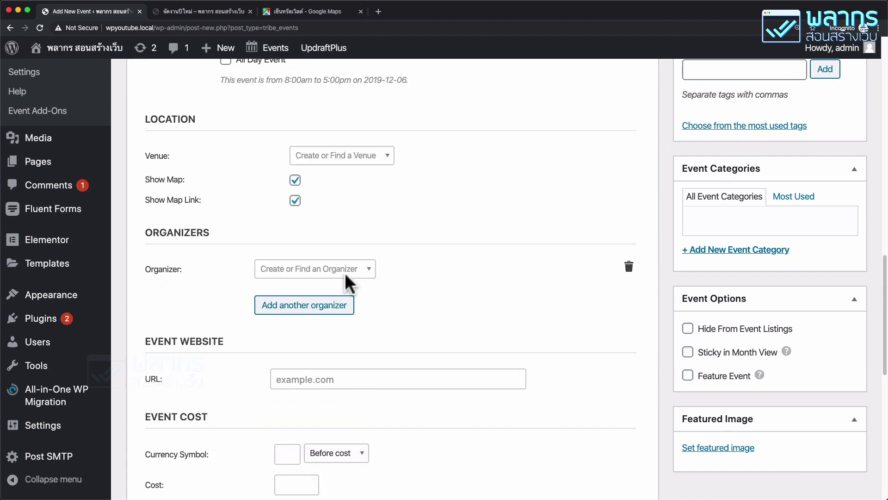
scroll(349, 278, "up", 3)
Step: Set the event dates to 11–12 January 2020 and mark it as an all-day event
left_click(264, 153)
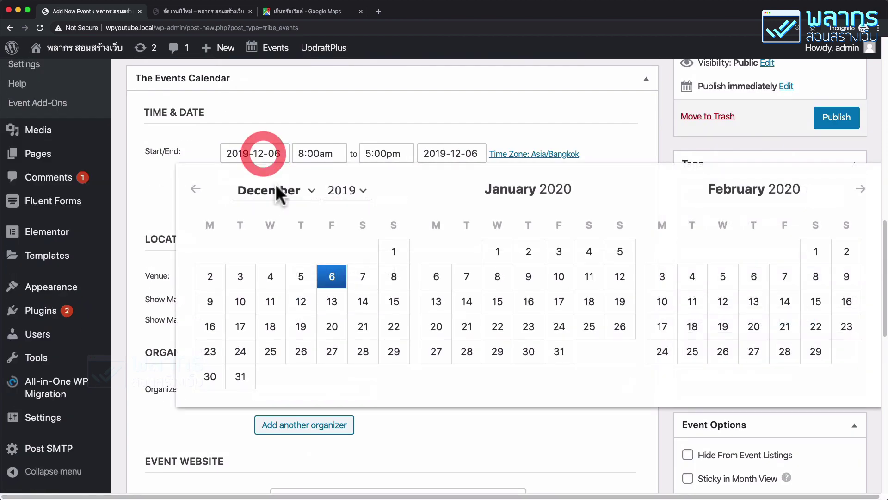
left_click(591, 278)
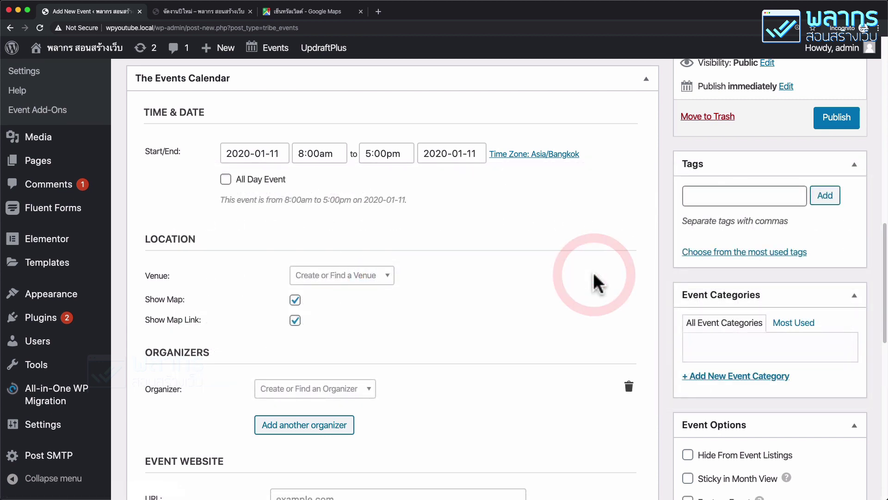
left_click(456, 155)
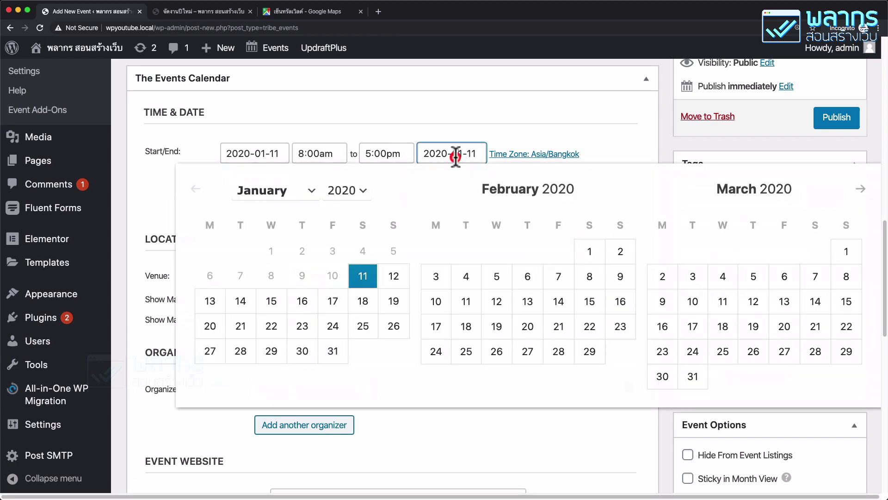
left_click(399, 279)
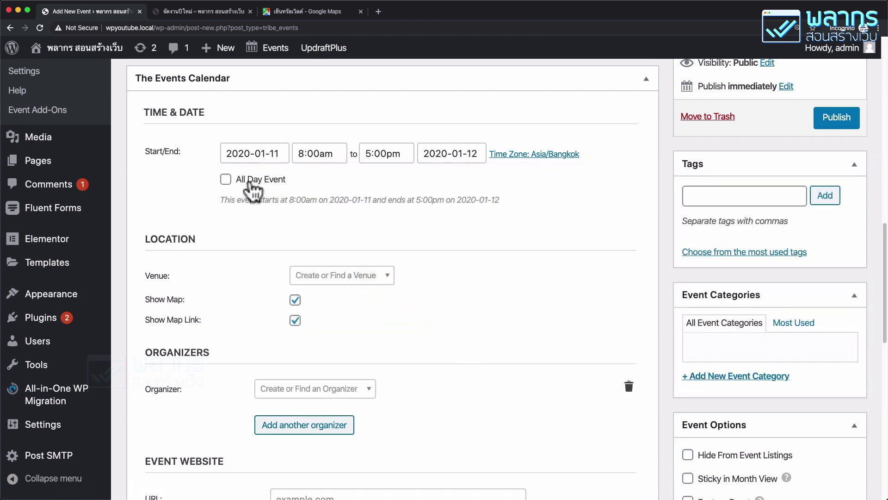
left_click(226, 180)
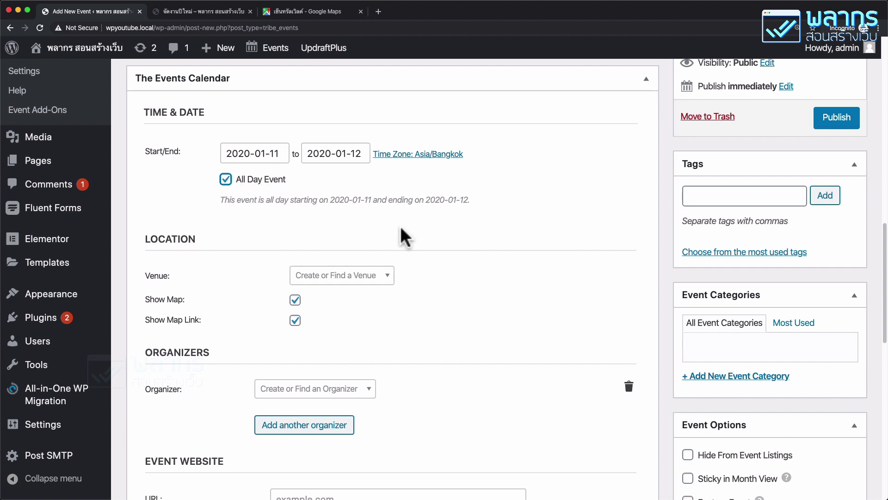
scroll(448, 254, "down", 2)
left_click(356, 231)
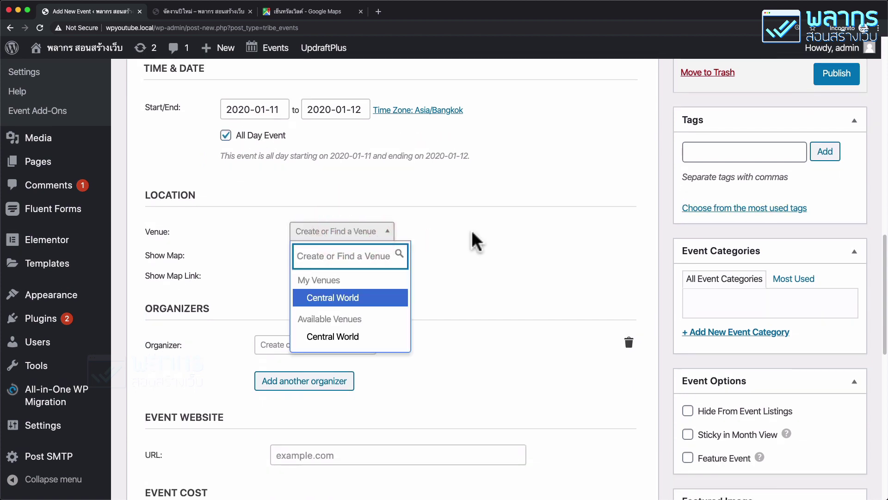
Step: Create a new venue named ห้องเรียน from the Venue dropdown and focus its Address field
type("เซ็น")
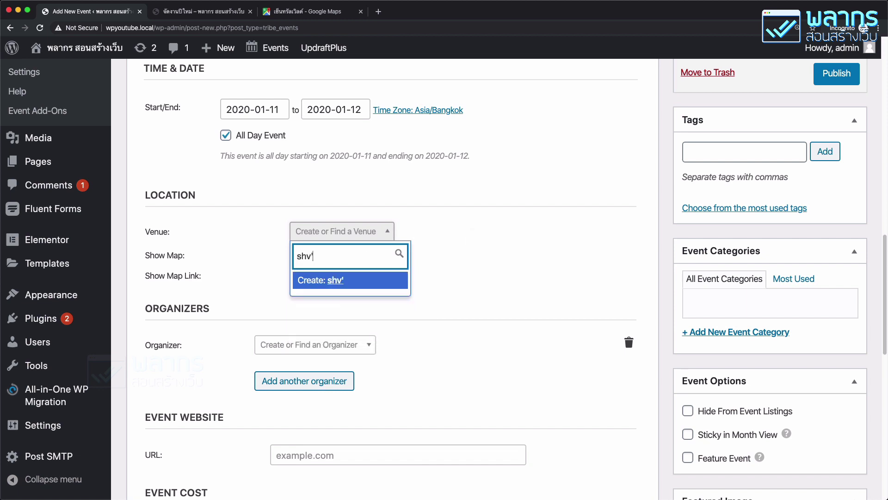
key("BackSpace")
key("BackSpace")
key("BackSpace")
key("BackSpace")
type("ห้องเรียน")
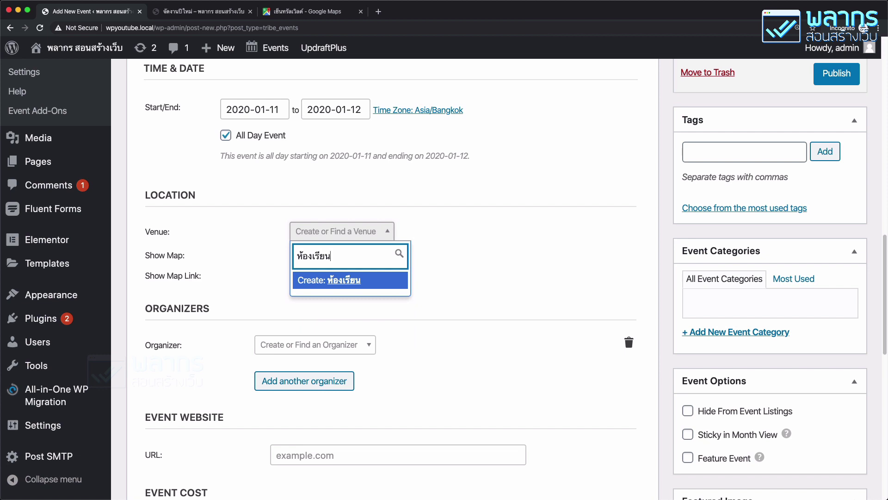
left_click(347, 280)
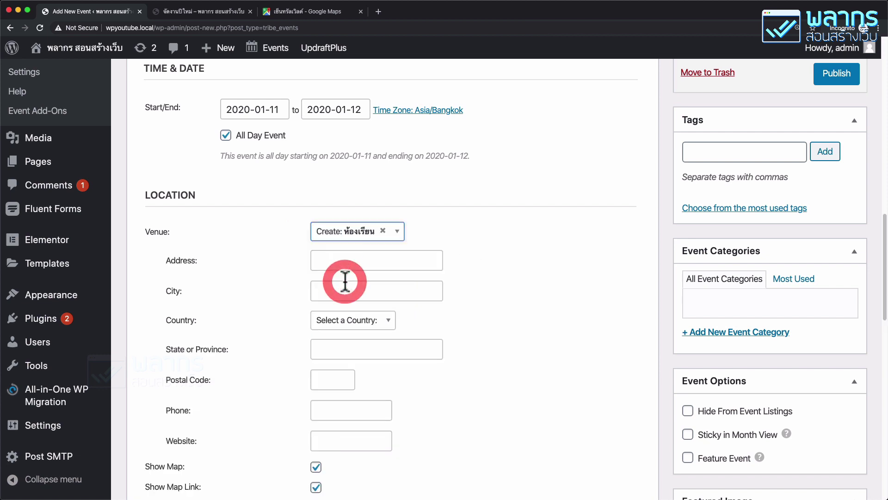
left_click(358, 260)
scroll(401, 263, "down", 1)
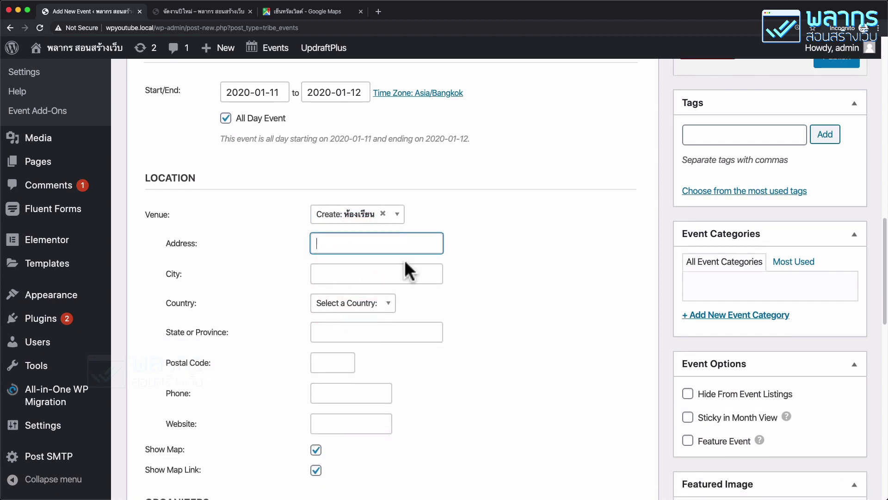
Step: Search Google Maps for MBK, open MBK Center and copy its street address
left_click(320, 10)
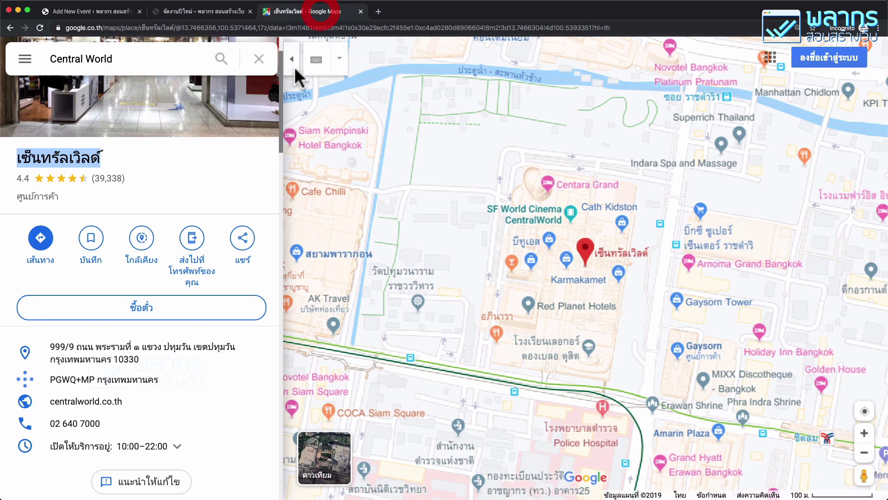
left_click(127, 59)
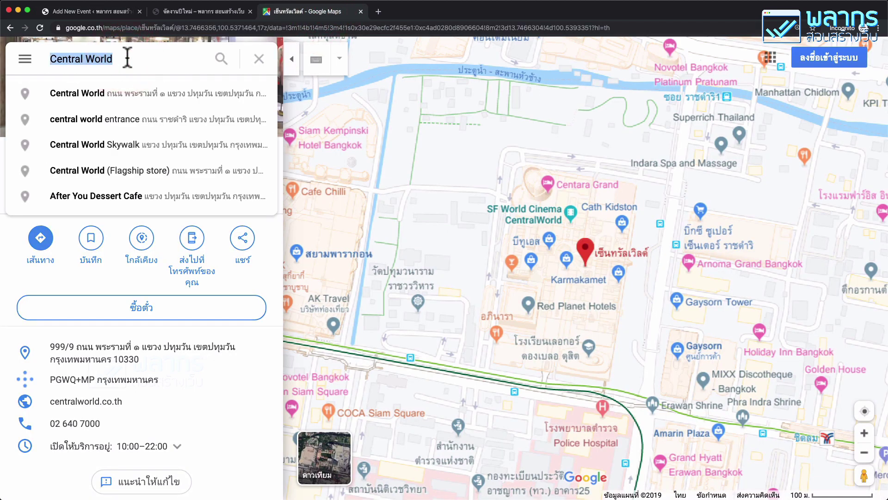
type("MBK")
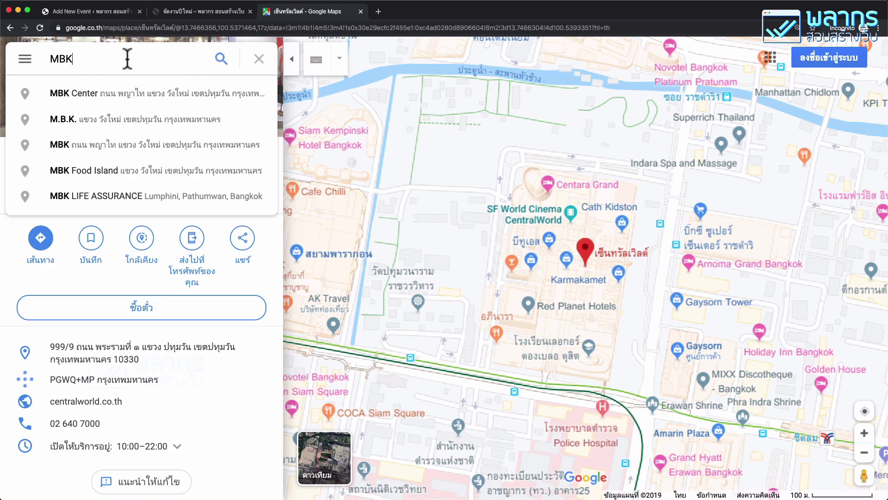
left_click(122, 92)
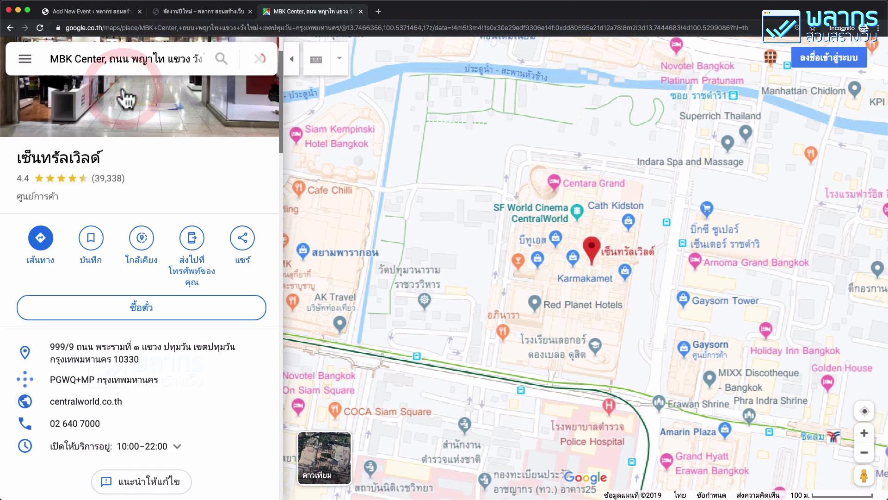
left_click(109, 59)
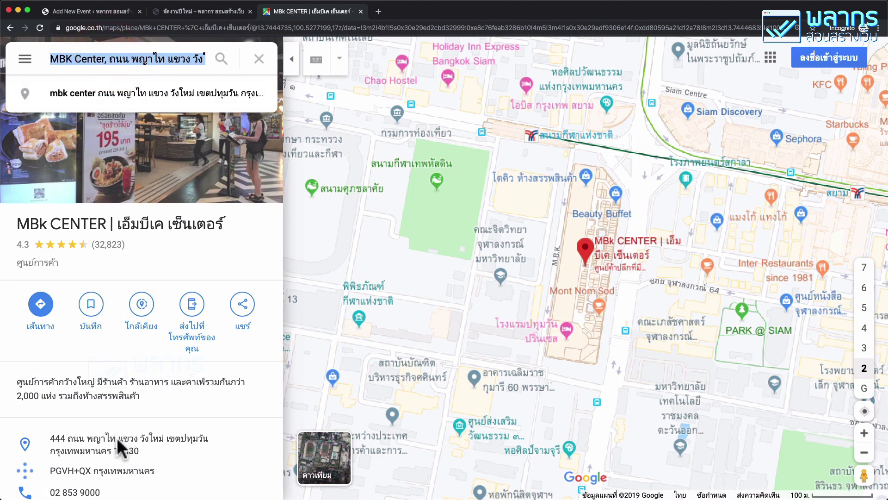
left_click(134, 58)
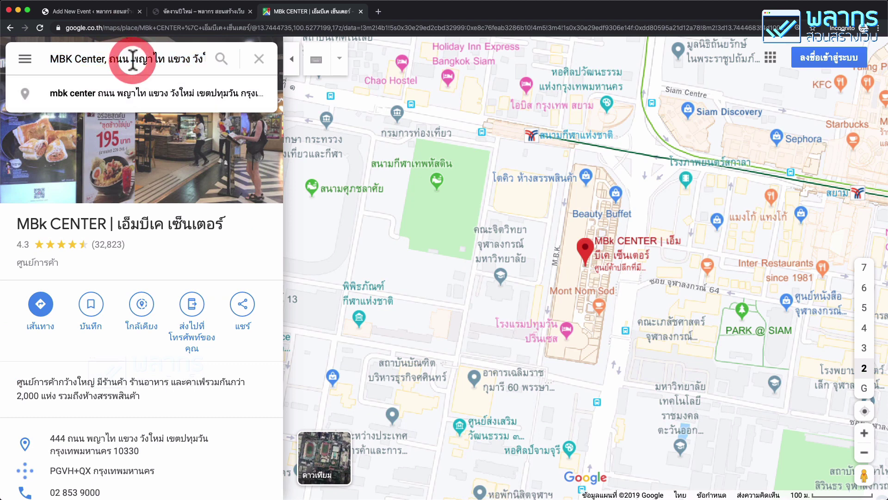
triple_click(133, 59)
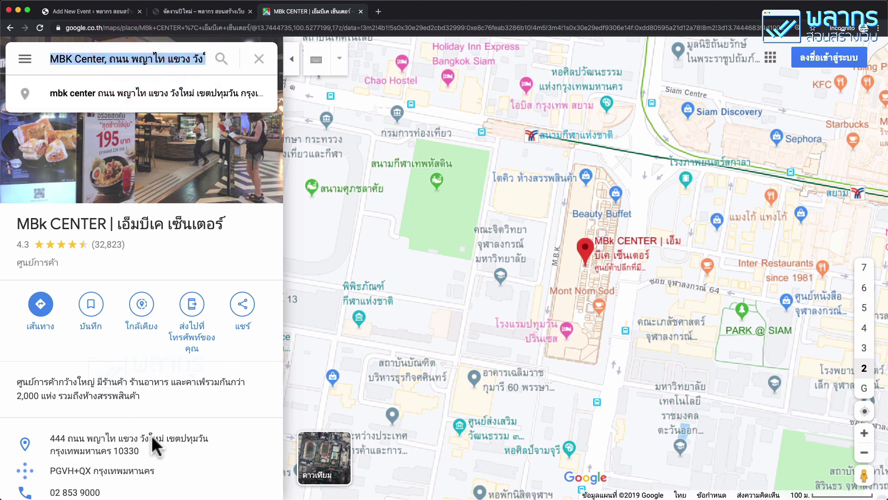
left_click(207, 420)
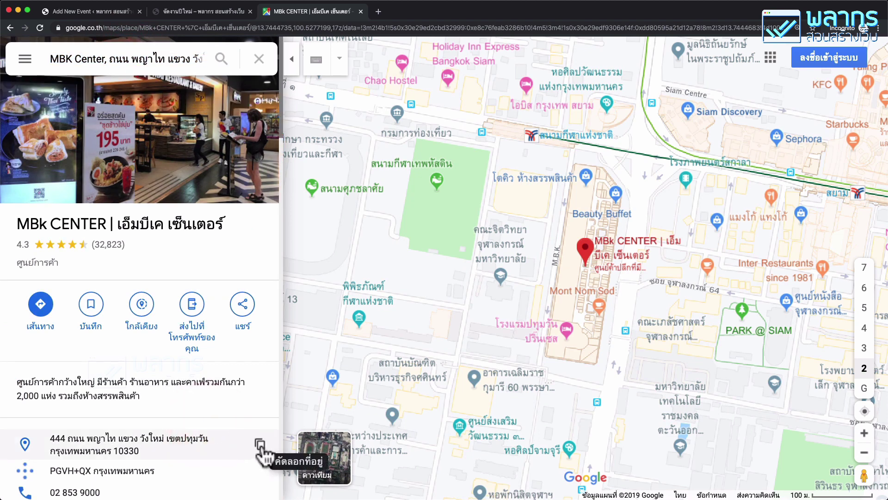
left_click(262, 445)
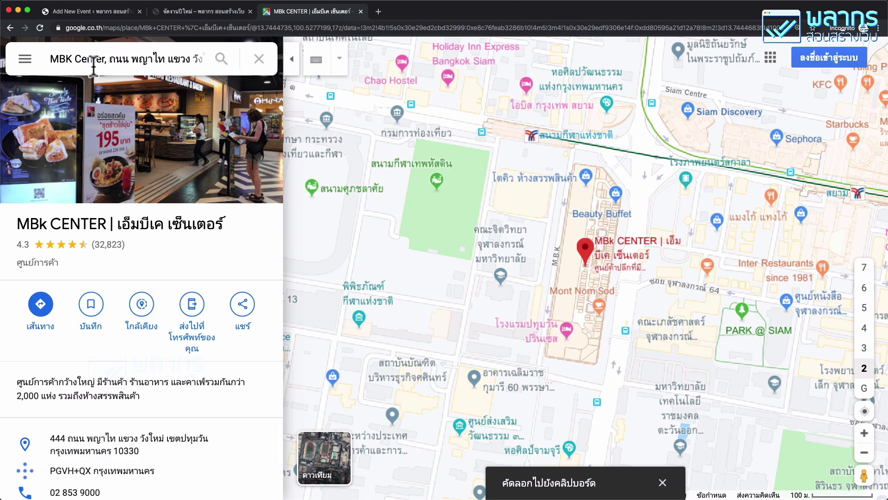
left_click(90, 10)
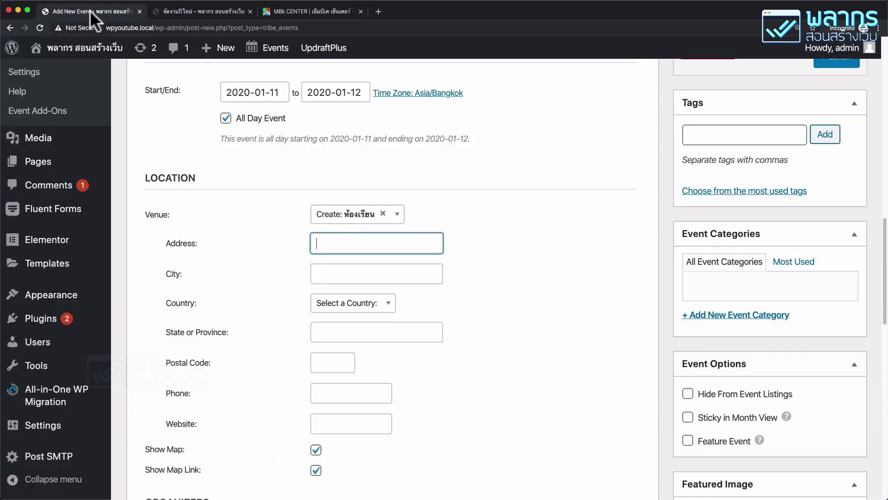
Step: Paste the copied address into Address, prefix it with 'MBK Center' and trim district, city and postcode
right_click(345, 239)
left_click(362, 297)
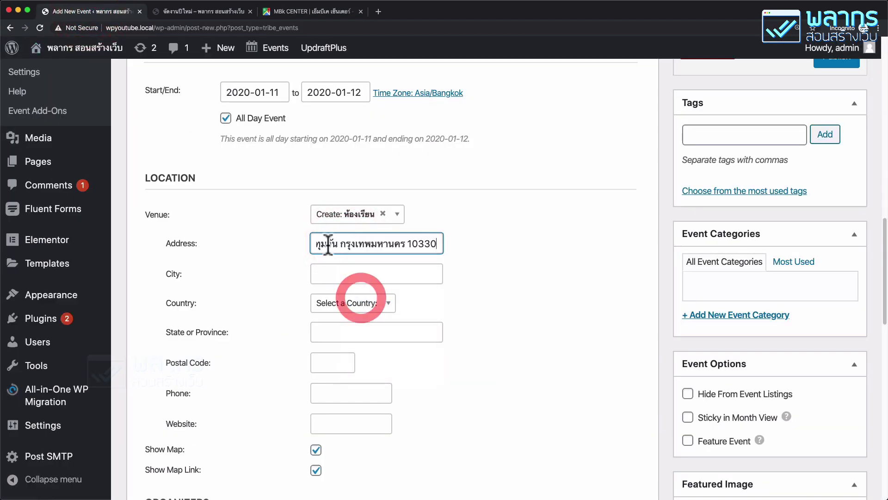
left_click(328, 243)
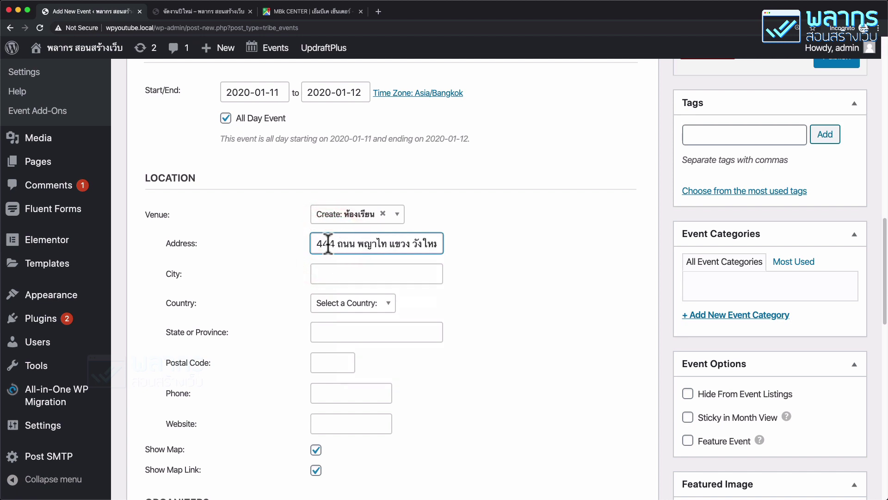
type("MBK Cent")
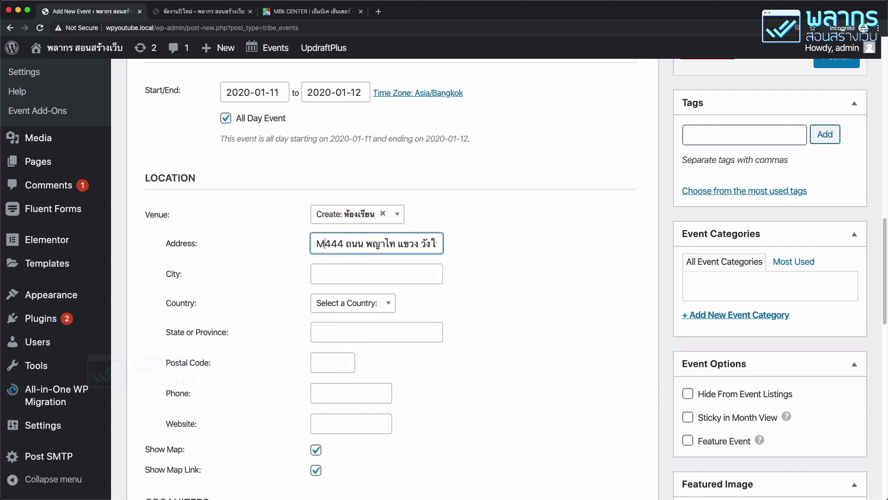
type("er")
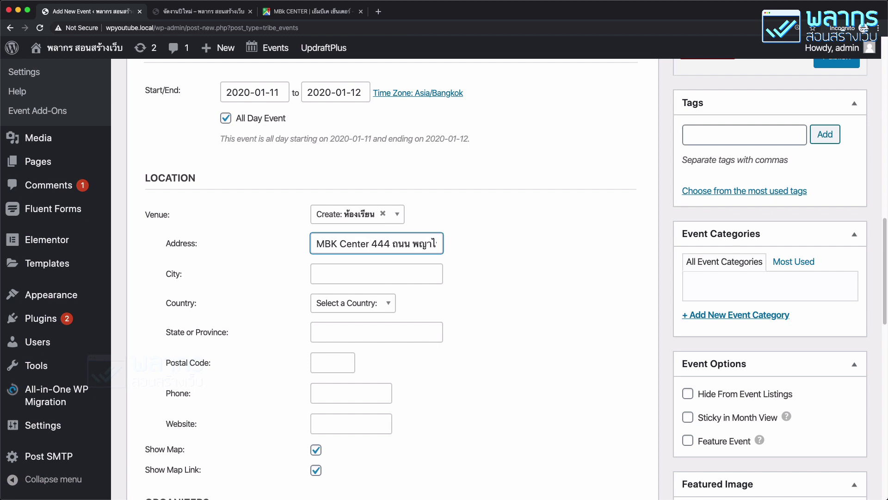
key("super+Right")
key("alt+shift+Left")
key("alt+shift+Left")
key("alt+shift+Left")
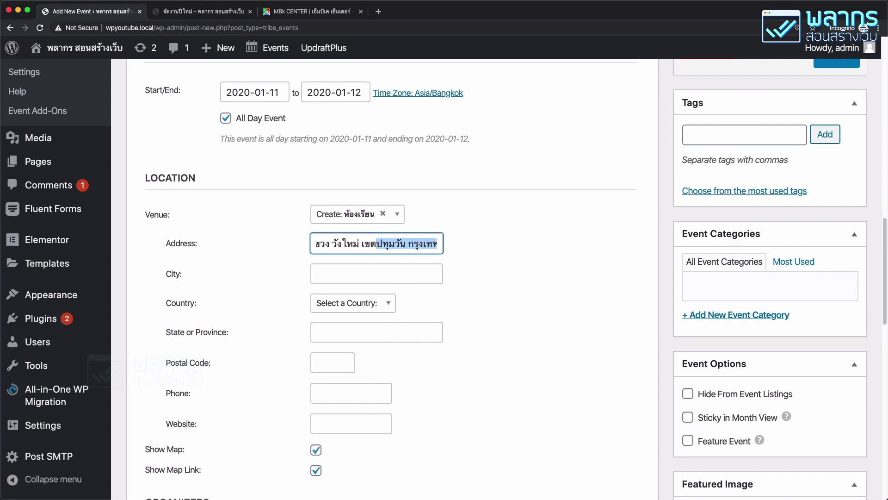
key("alt+shift+Left")
key("BackSpace")
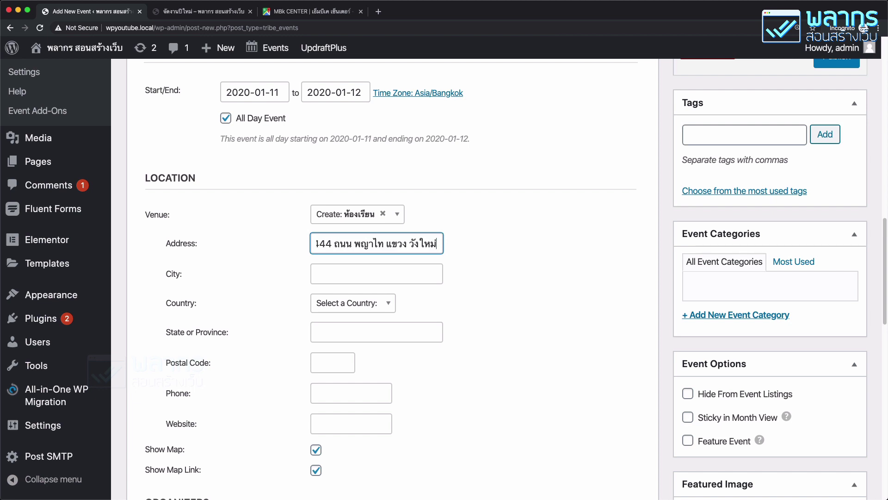
Step: Paste the address into City and trim it down to the district เขตปทุมวัน
right_click(329, 270)
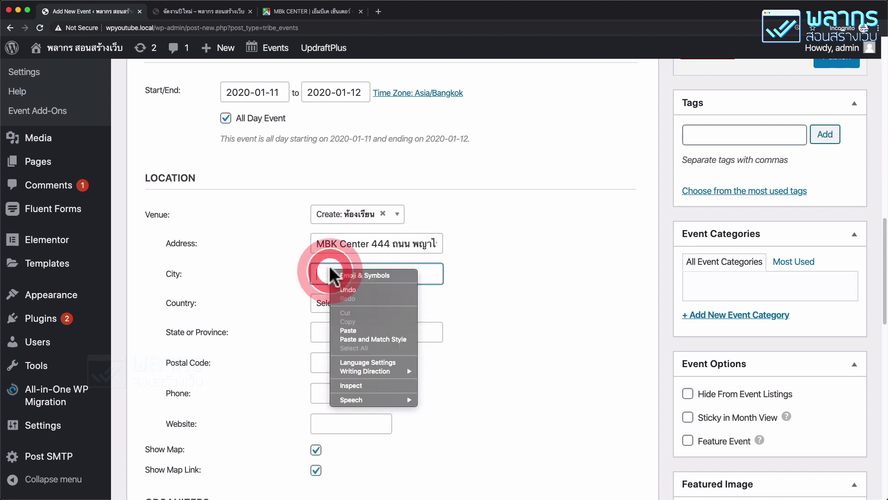
left_click(350, 330)
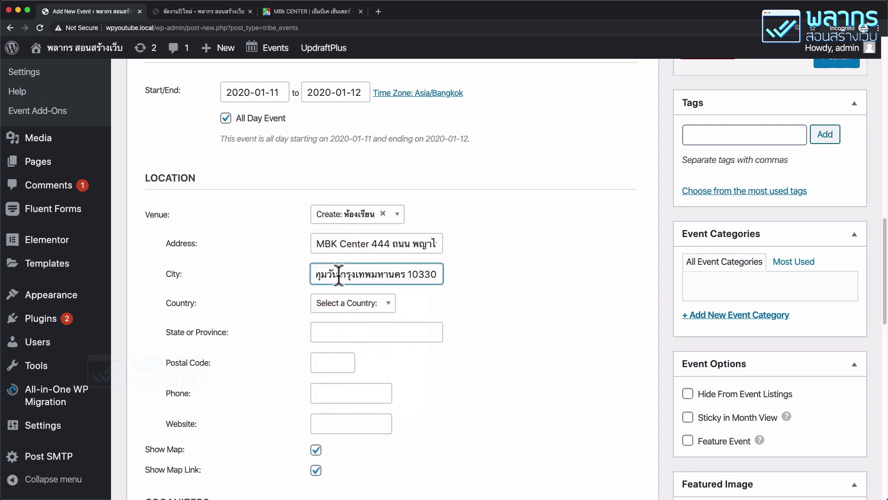
key("alt+shift+Left")
key("alt+shift+Left")
key("BackSpace")
Step: Fill State or Province with กรุงเทพมหานคร and move 10330 into Postal Code
left_click(349, 333)
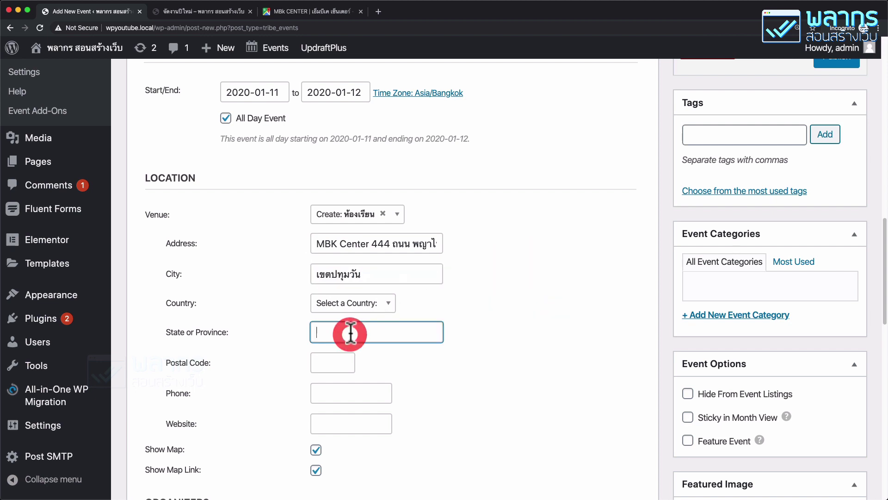
right_click(351, 332)
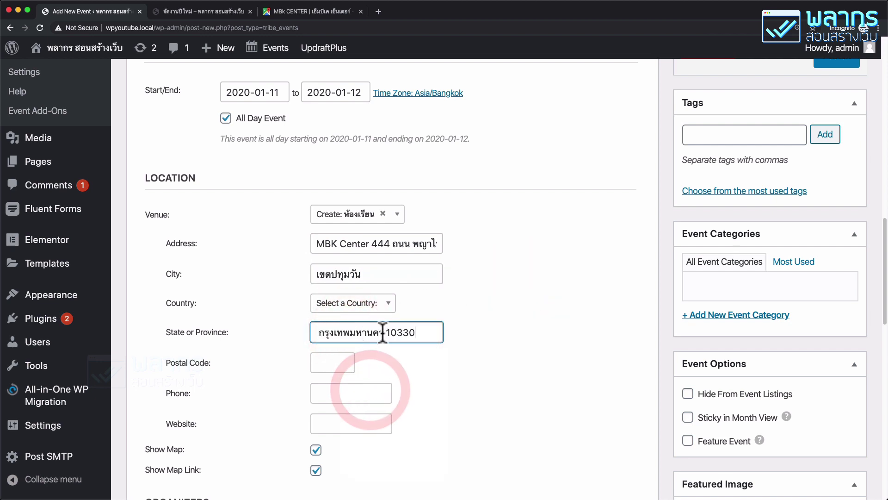
left_click_drag(389, 334, 453, 342)
key("super+c")
key("BackSpace")
key("BackSpace")
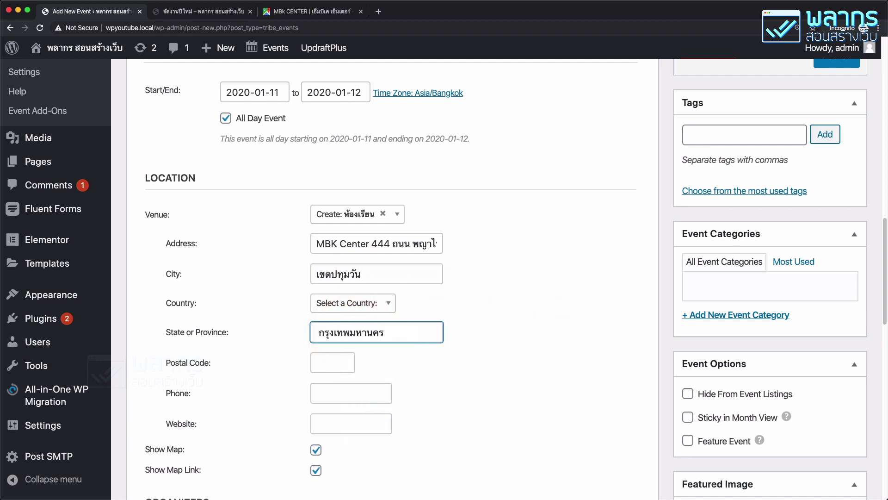
left_click(315, 358)
right_click(316, 357)
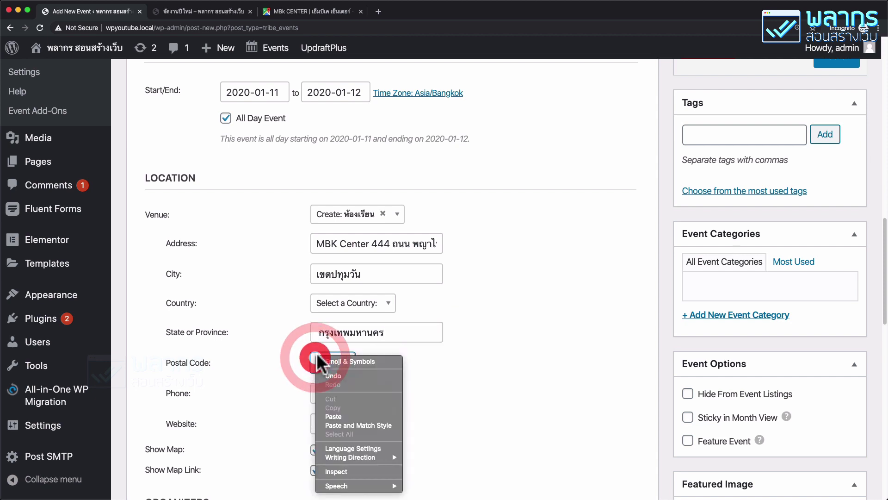
left_click(340, 416)
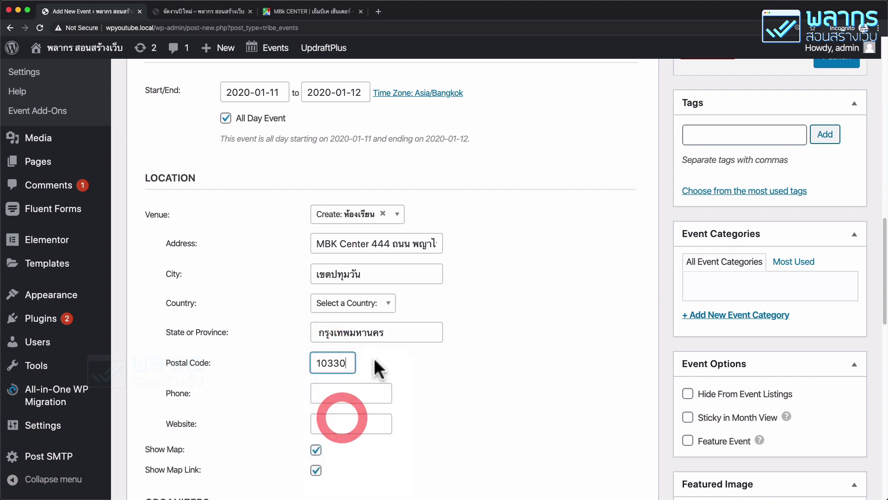
Step: Choose Thailand as the venue's country
left_click(357, 303)
type("thai")
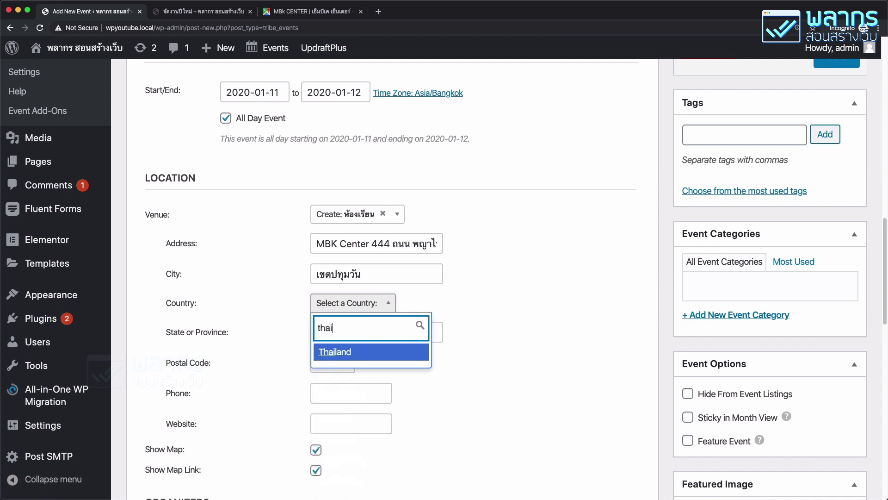
left_click(367, 352)
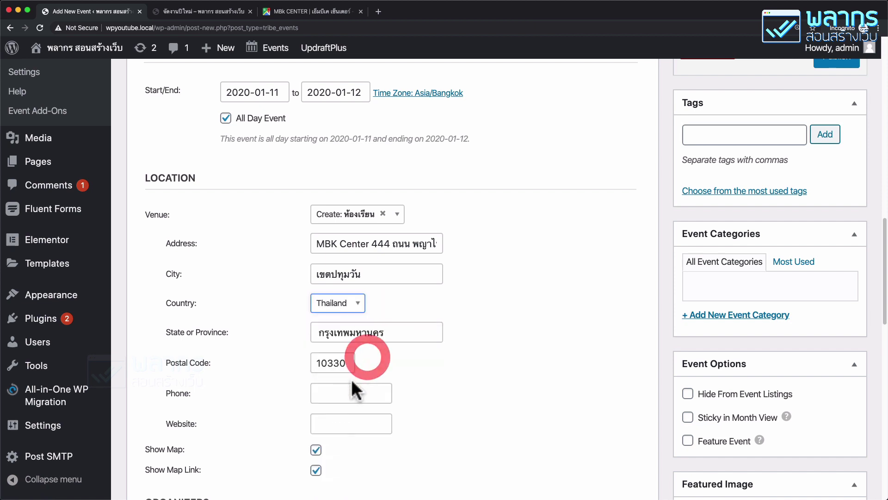
left_click(352, 393)
type("0999999999")
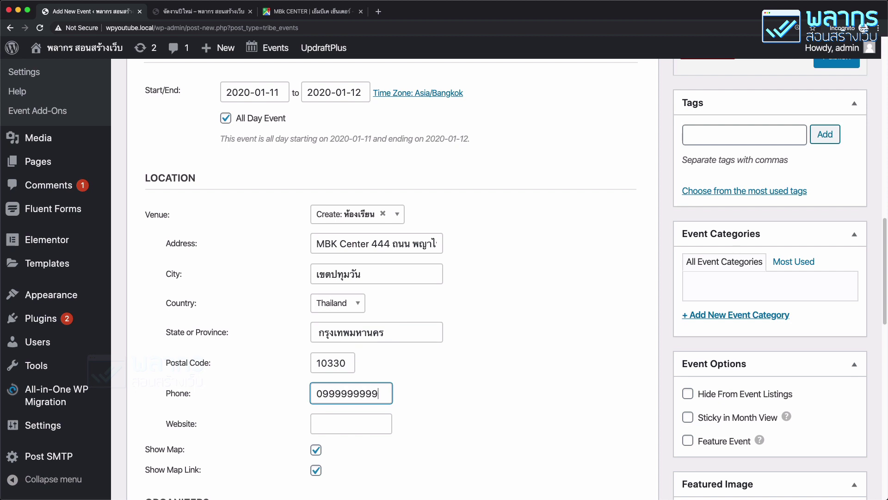
scroll(351, 337, "down", 3)
left_click(339, 325)
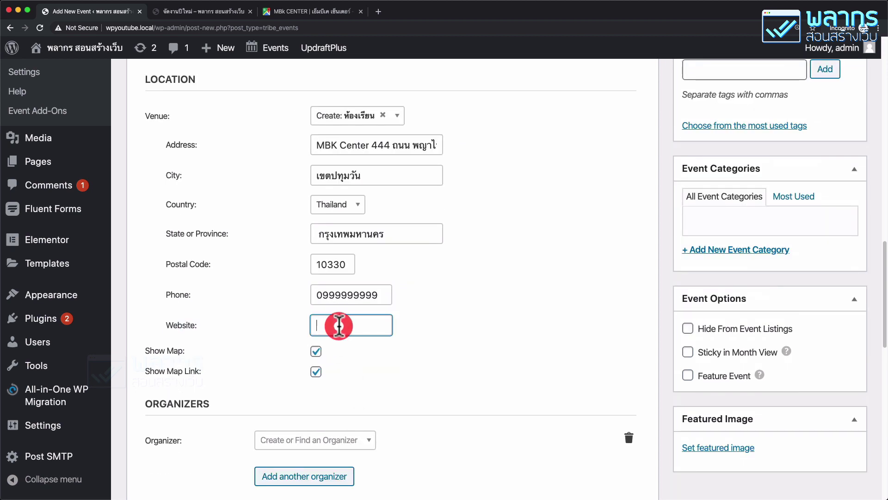
type("ht")
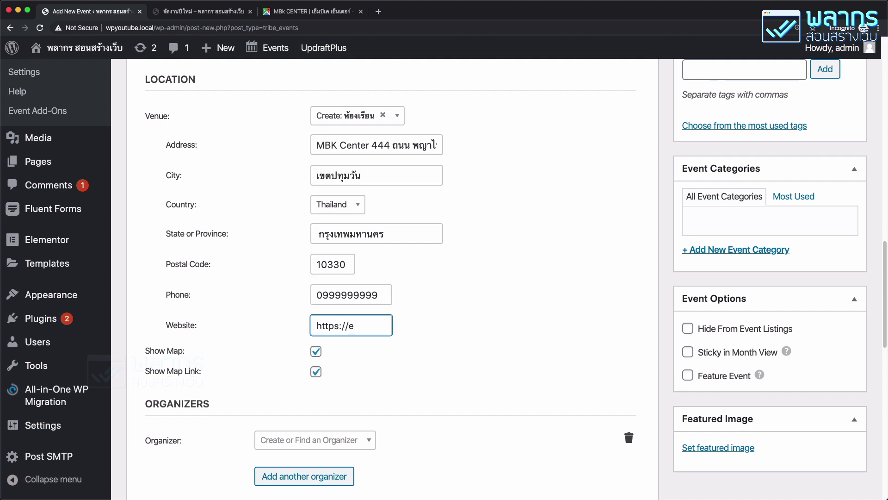
type("tps://learn.test")
scroll(340, 326, "down", 6)
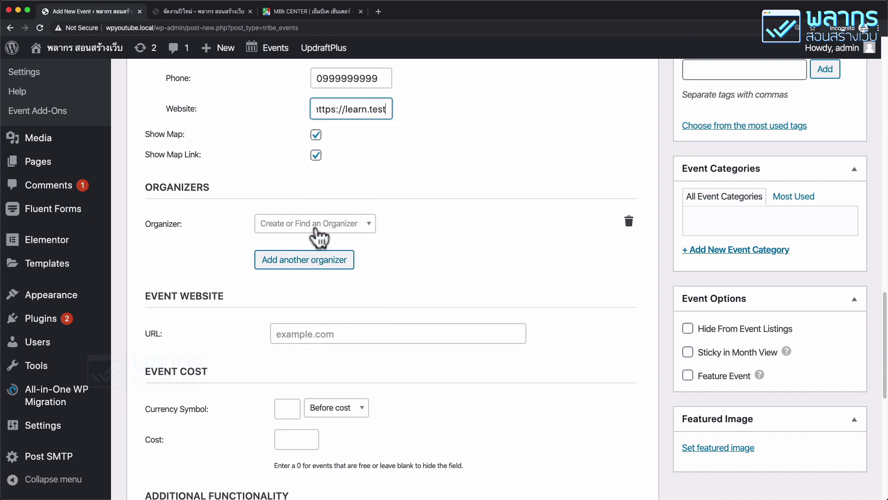
Step: Create a new organizer named ผมเอง from the Organizer dropdown
left_click(316, 224)
type("z,gv")
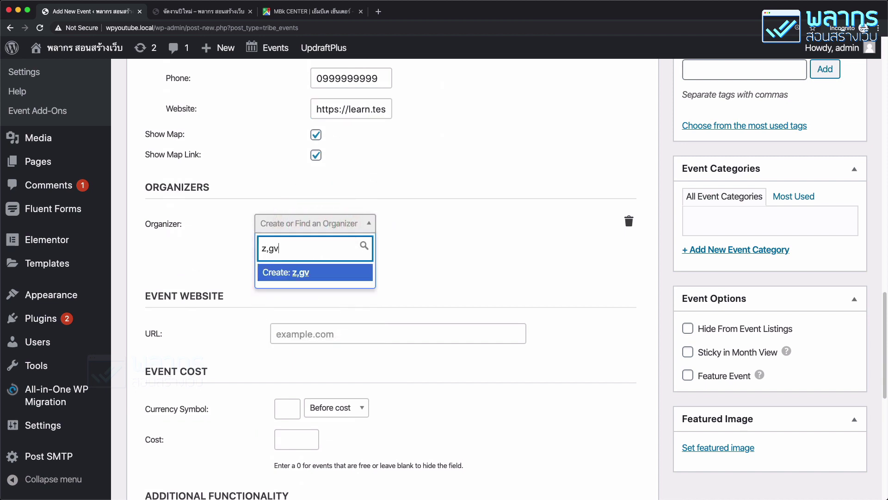
key("BackSpace")
key("BackSpace")
type("ผมเ")
left_click(296, 273)
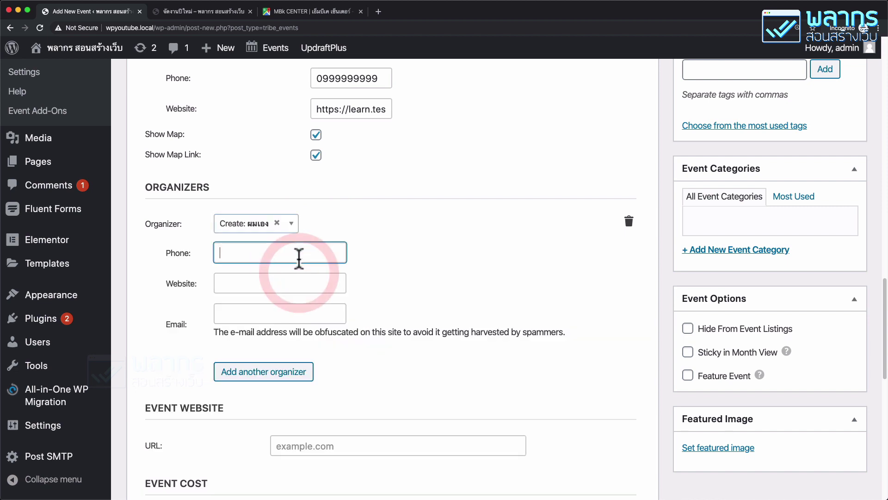
left_click(299, 257)
key("Tab")
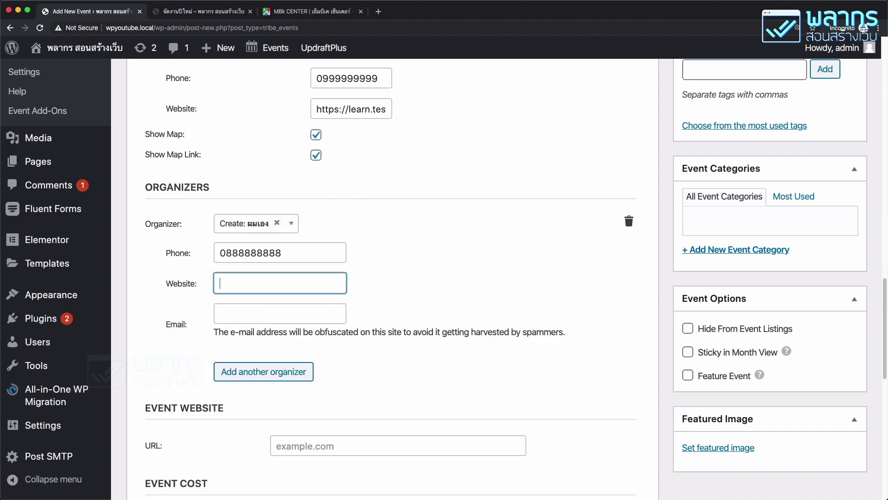
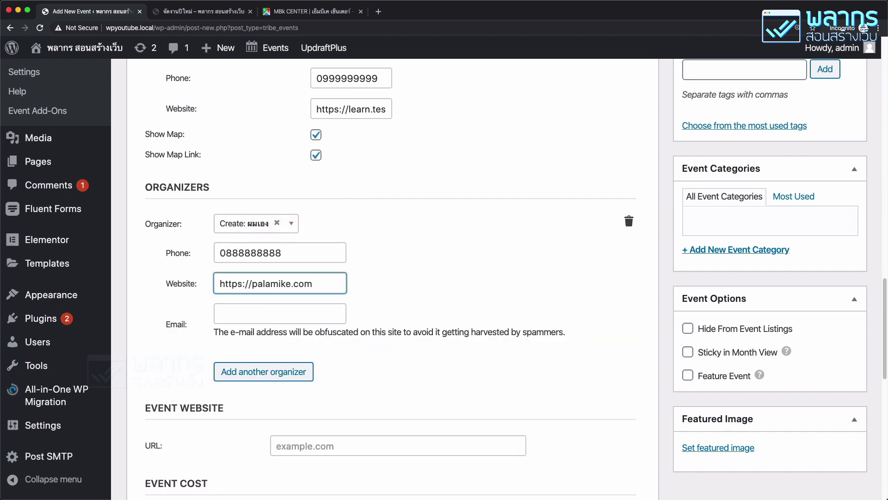
key("Tab")
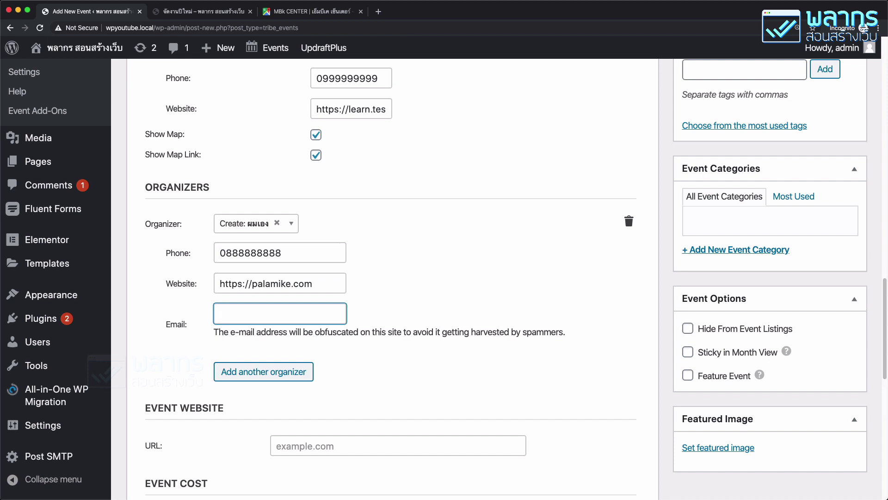
scroll(325, 252, "down", 5)
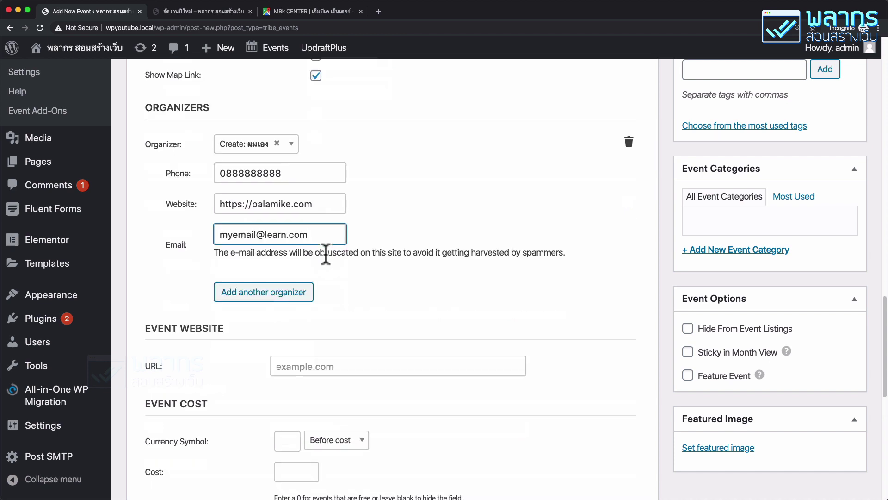
left_click(328, 233)
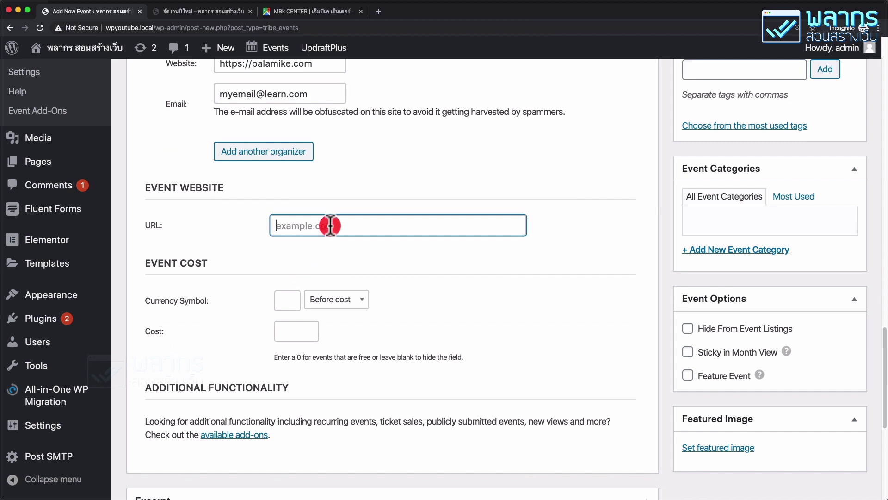
type("https://palamike.com")
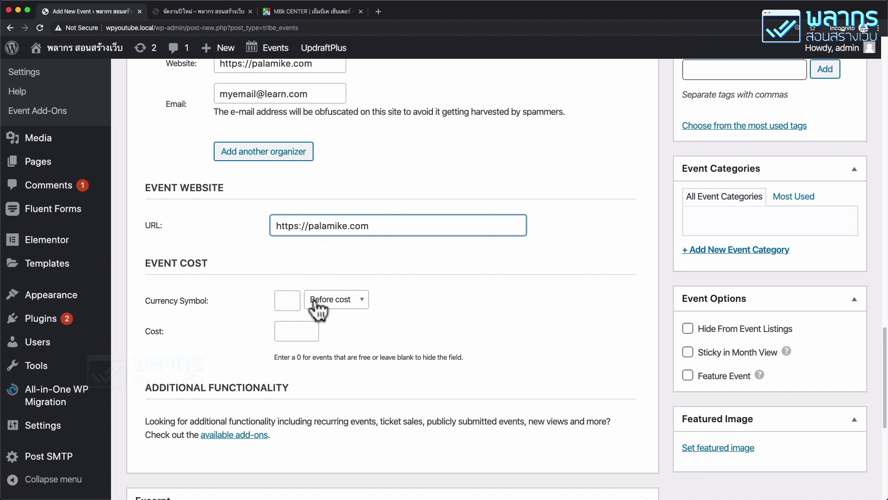
left_click(332, 300)
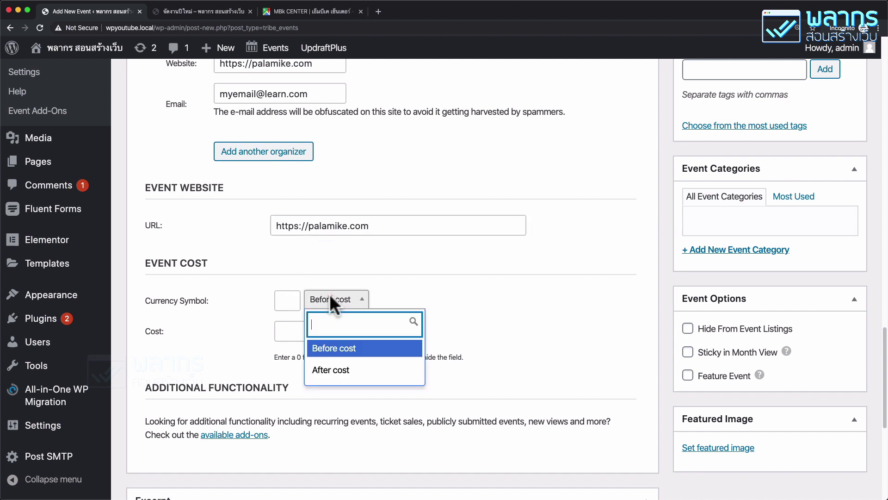
left_click(340, 370)
left_click(287, 300)
type("T")
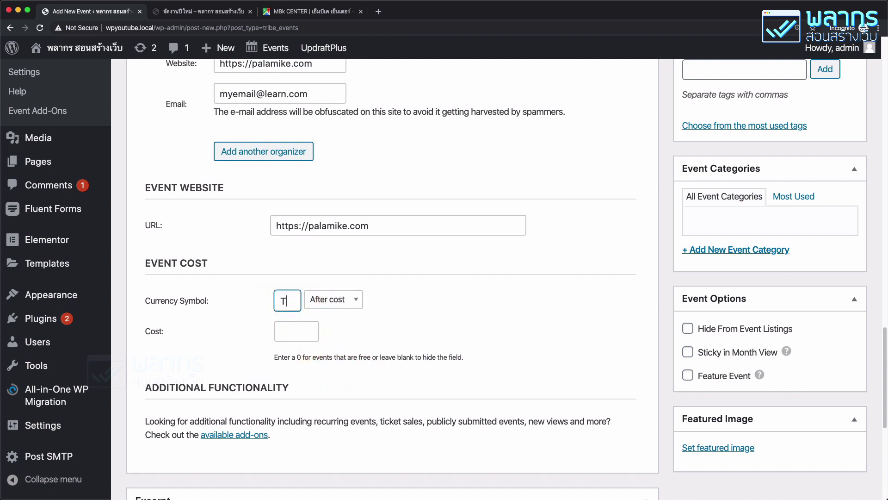
type("HB")
left_click(293, 331)
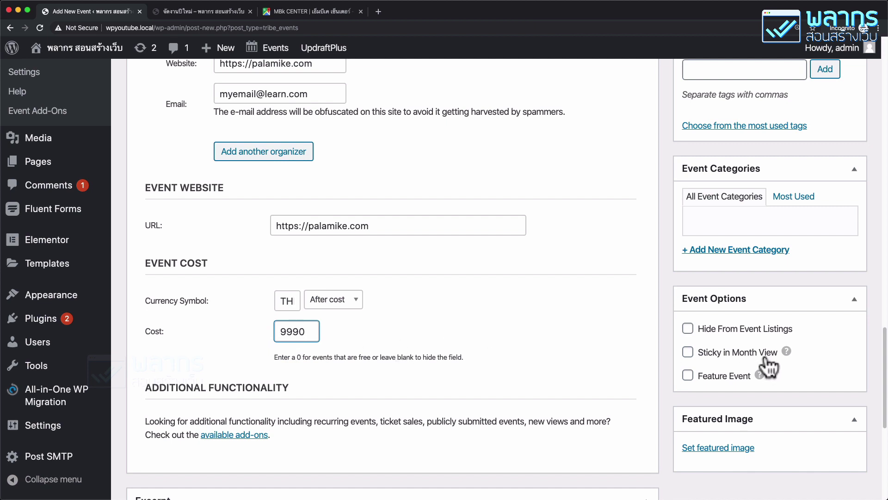
scroll(765, 367, "up", 5)
Step: Publish the event and scroll down the Edit Event screen to the Featured Image box
left_click(838, 221)
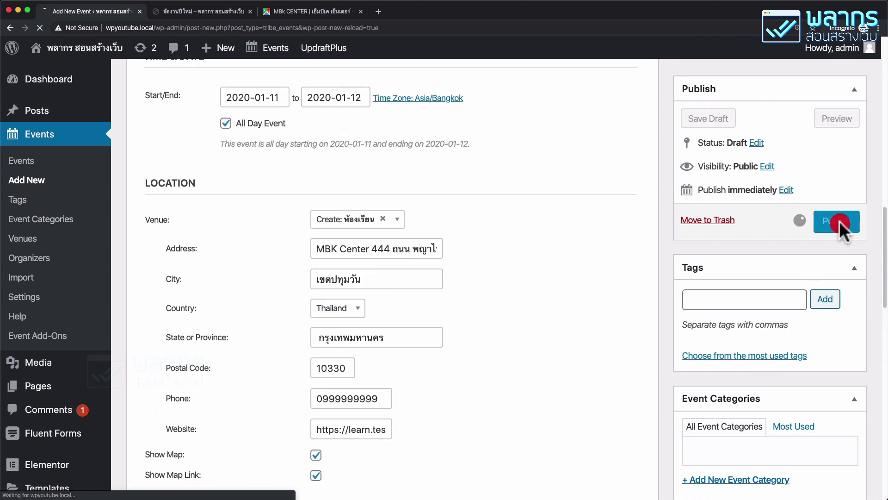
scroll(602, 299, "down", 2)
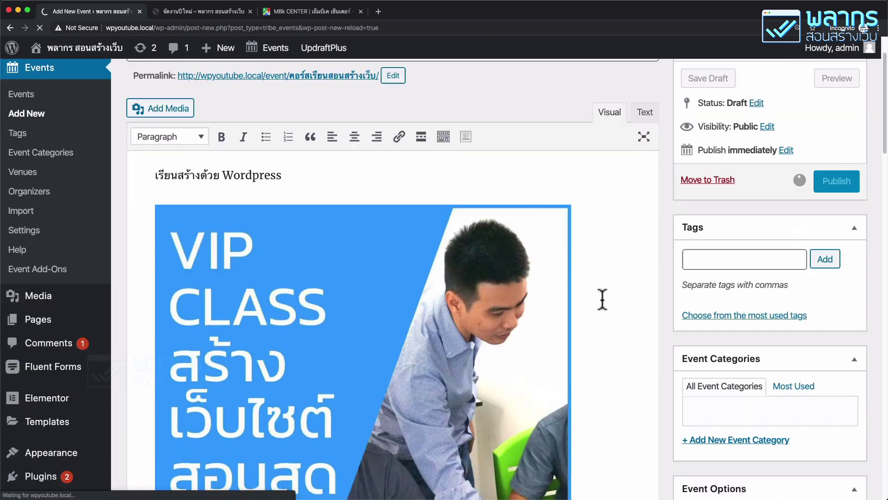
scroll(602, 299, "down", 2)
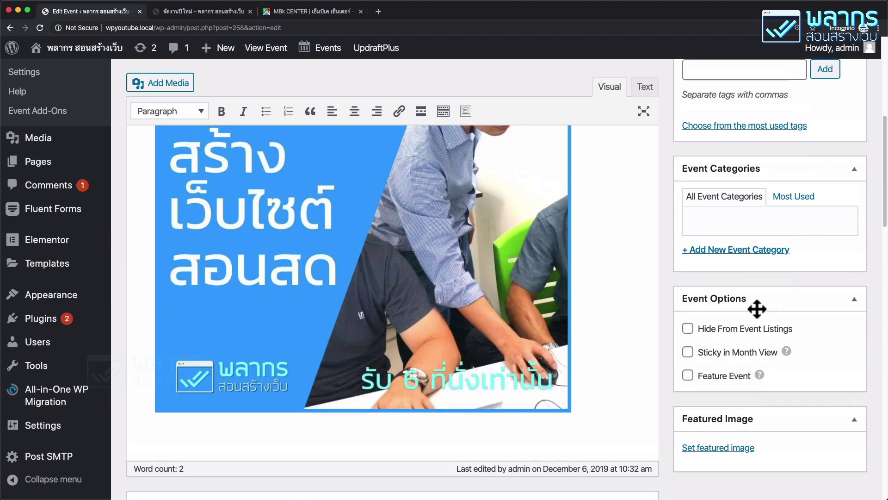
scroll(757, 308, "down", 2)
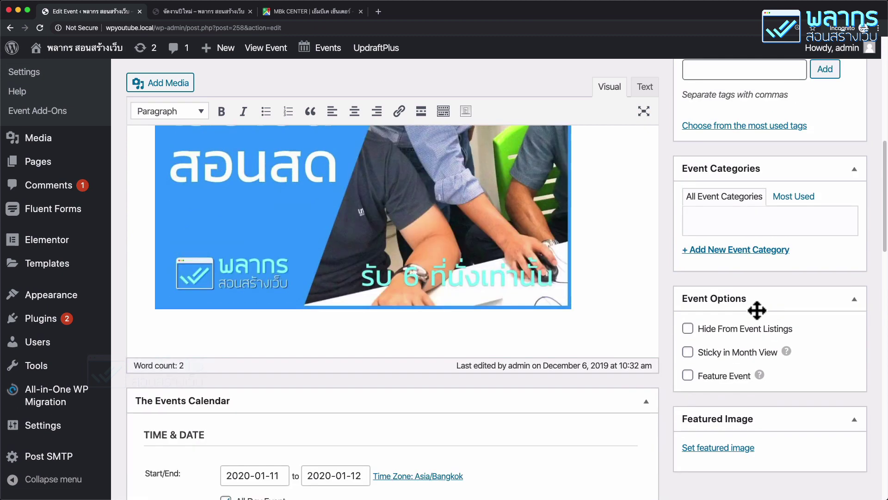
Step: Choose bg.jpg from the Media Library as the event's featured image
left_click(730, 449)
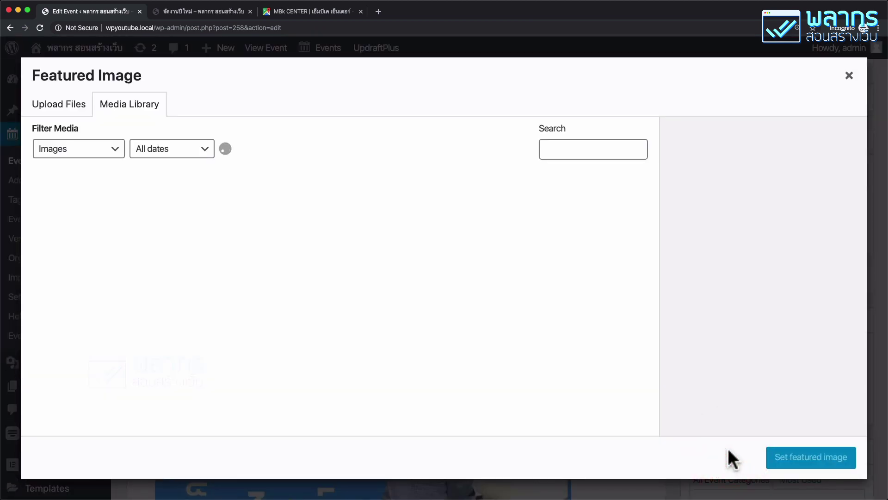
scroll(518, 284, "down", 3)
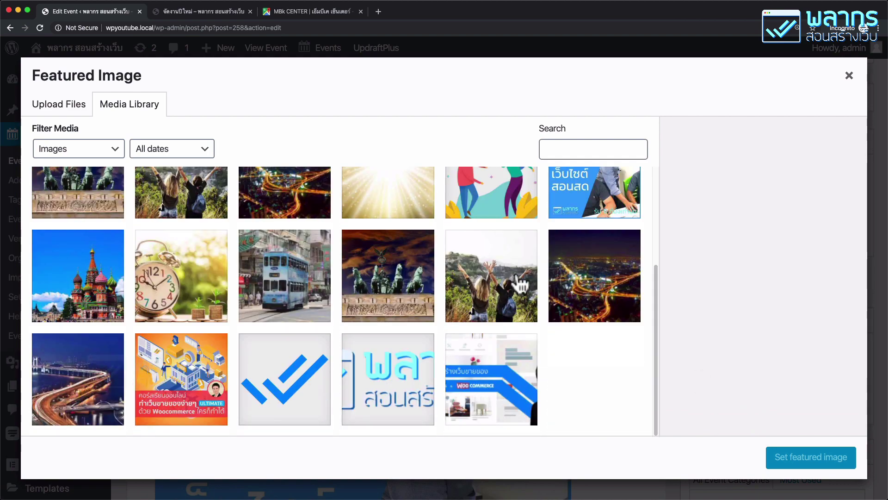
left_click(460, 355)
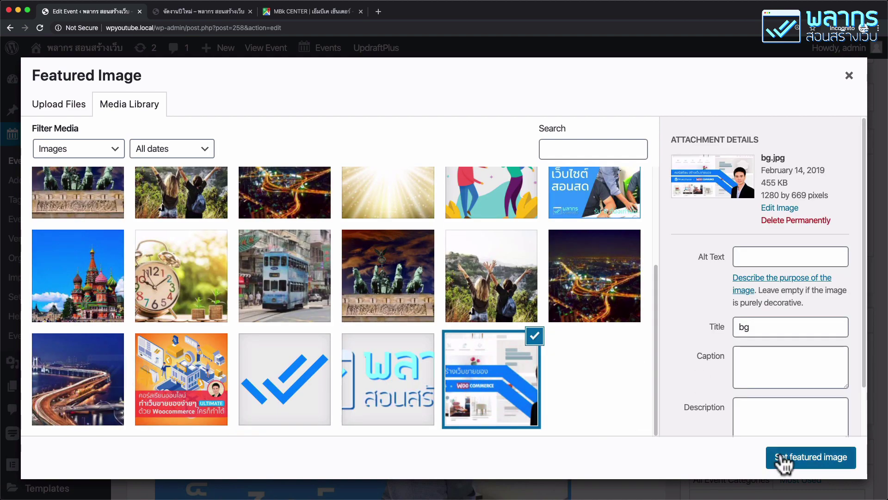
left_click(782, 457)
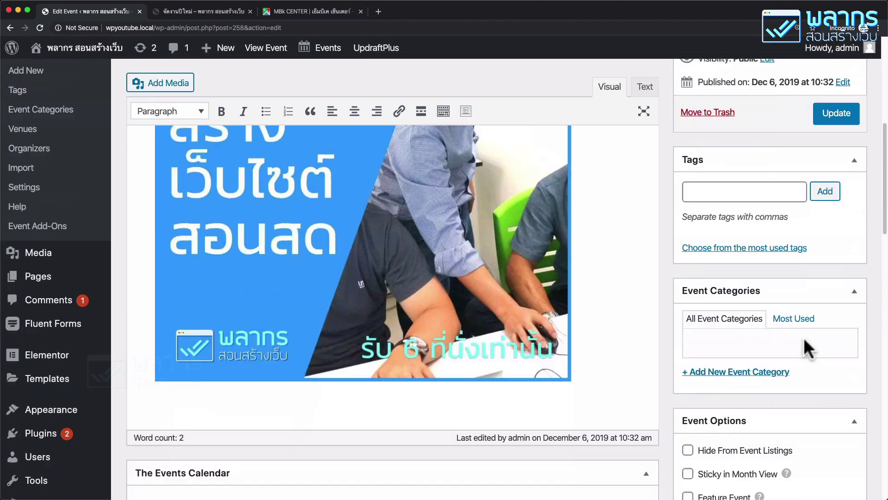
Step: Turn on Feature Event and update the event to save its options
scroll(803, 337, "down", 1)
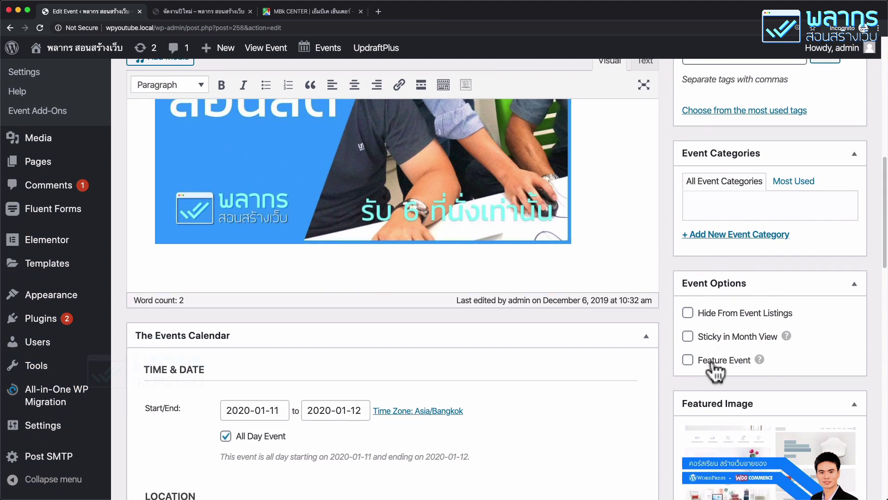
left_click(688, 361)
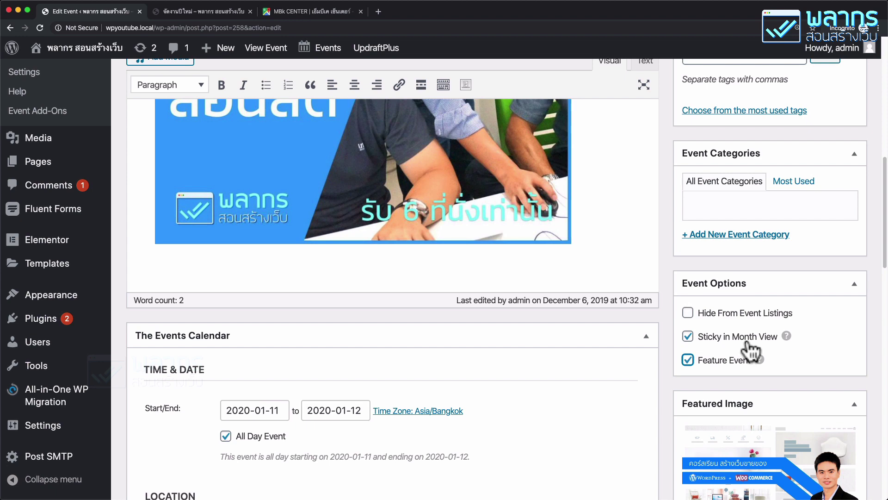
scroll(749, 346, "up", 5)
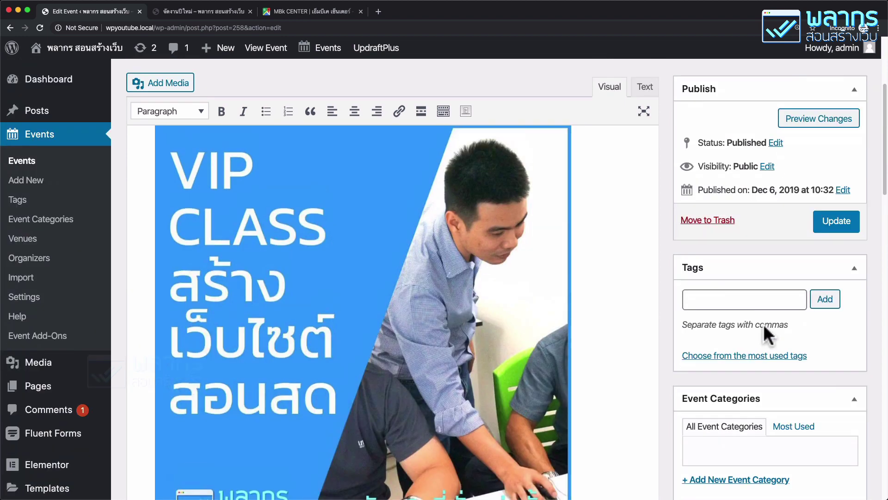
left_click(842, 221)
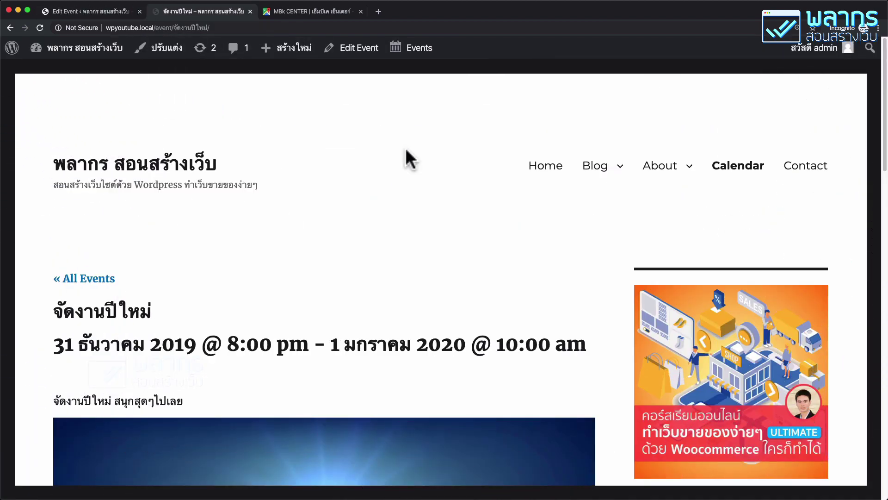
Step: Open the site's Calendar, go to January 2020 and preview the course on 11–12 January
left_click(755, 173)
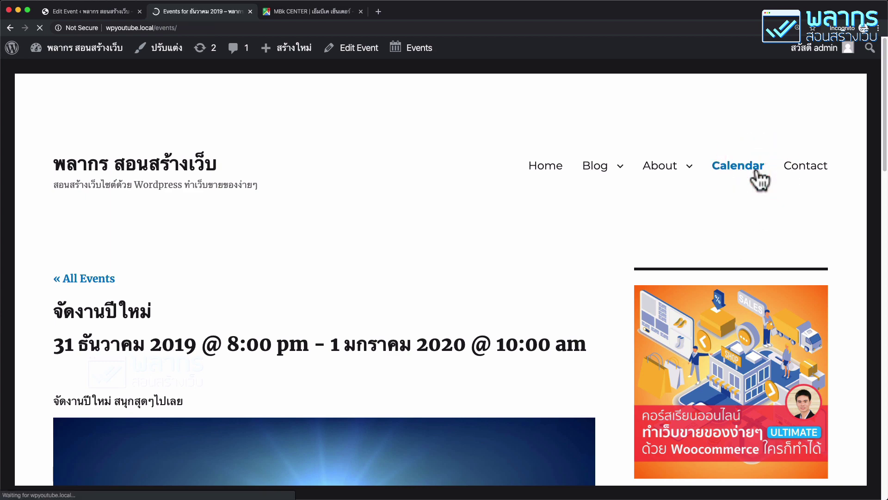
scroll(403, 217, "down", 15)
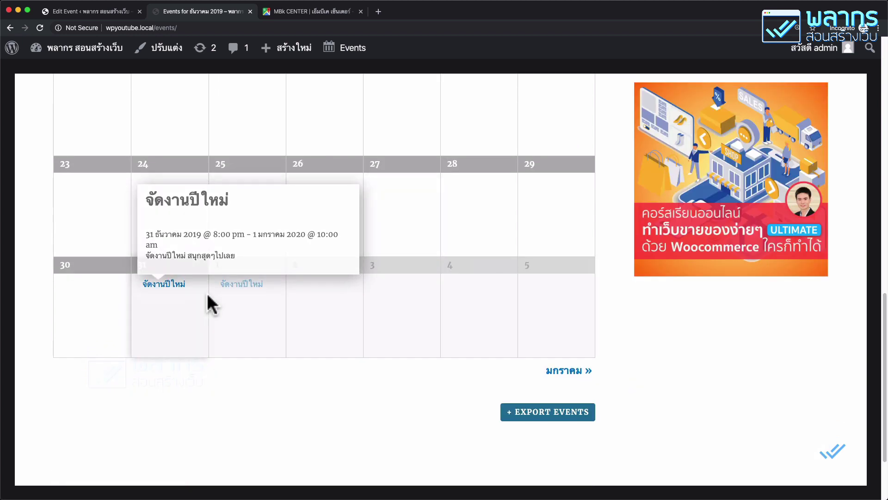
mouse_move(251, 282)
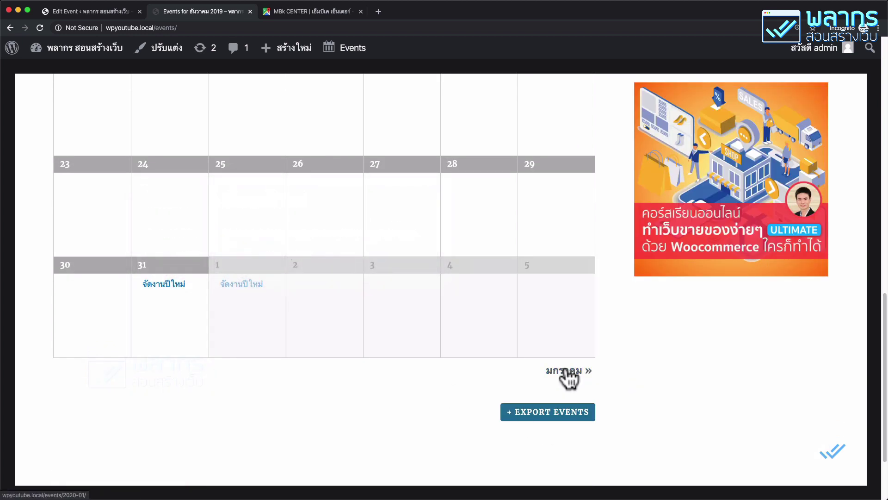
left_click(567, 370)
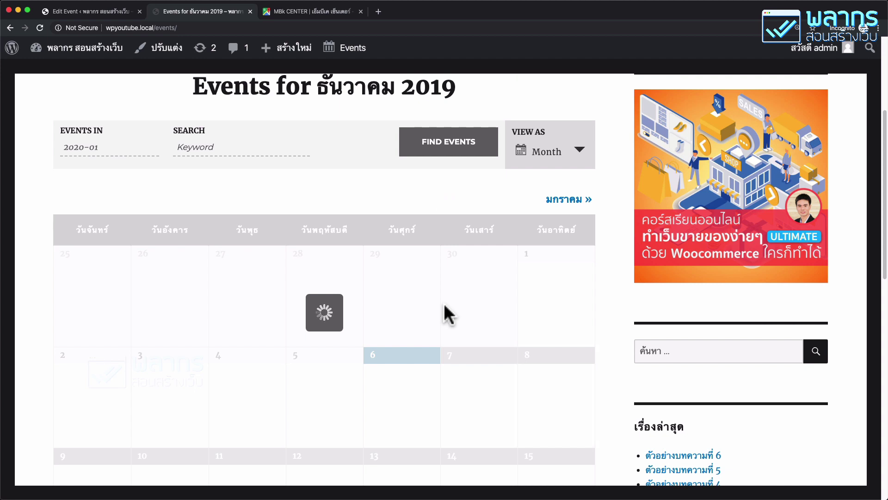
left_click(111, 147)
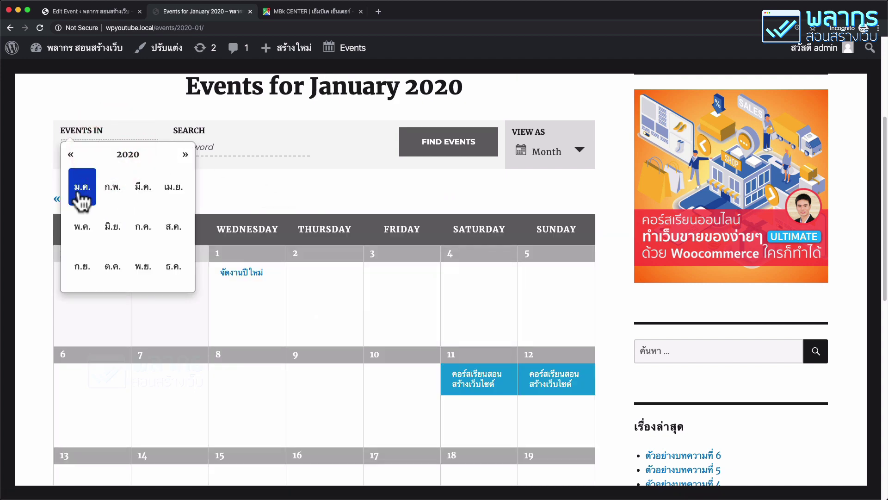
left_click(322, 180)
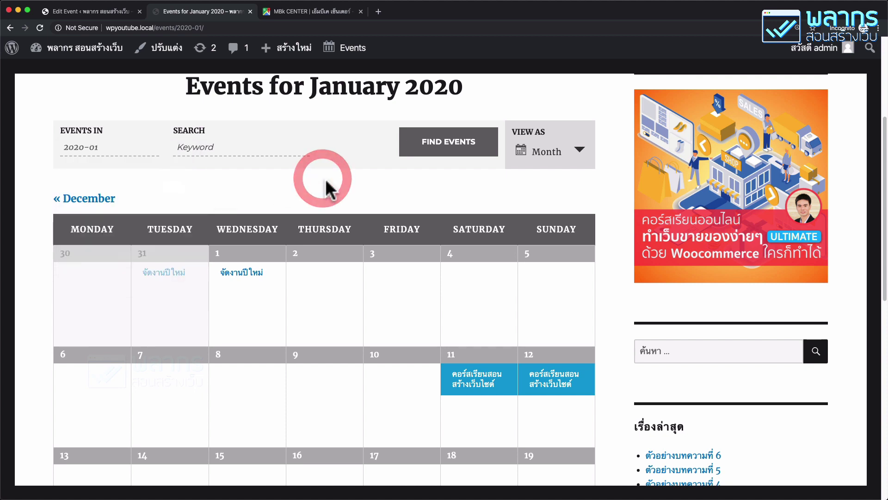
scroll(330, 188, "down", 1)
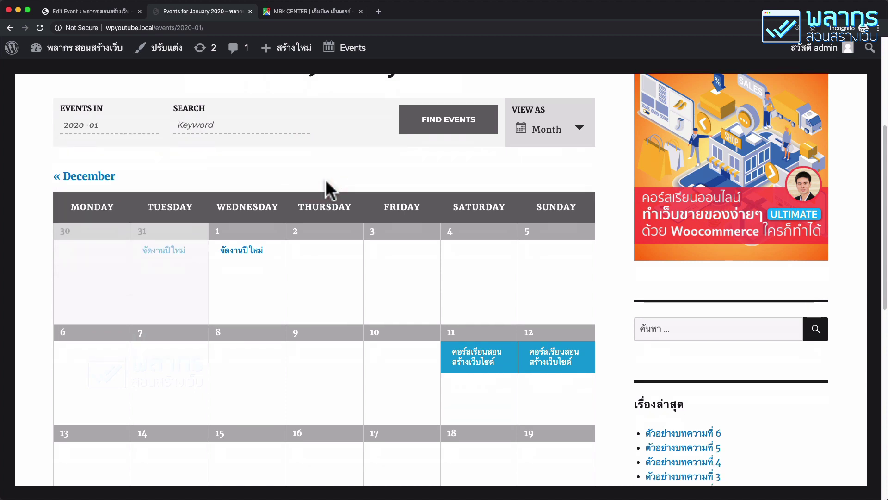
mouse_move(458, 365)
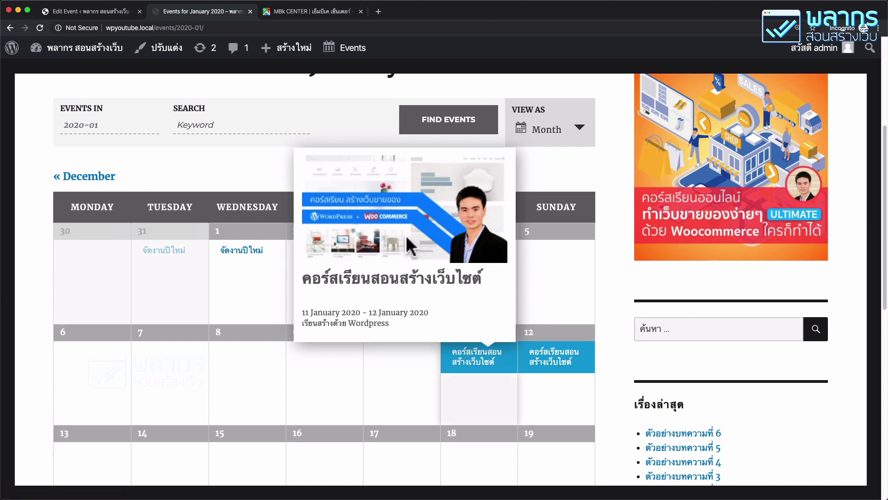
mouse_move(549, 361)
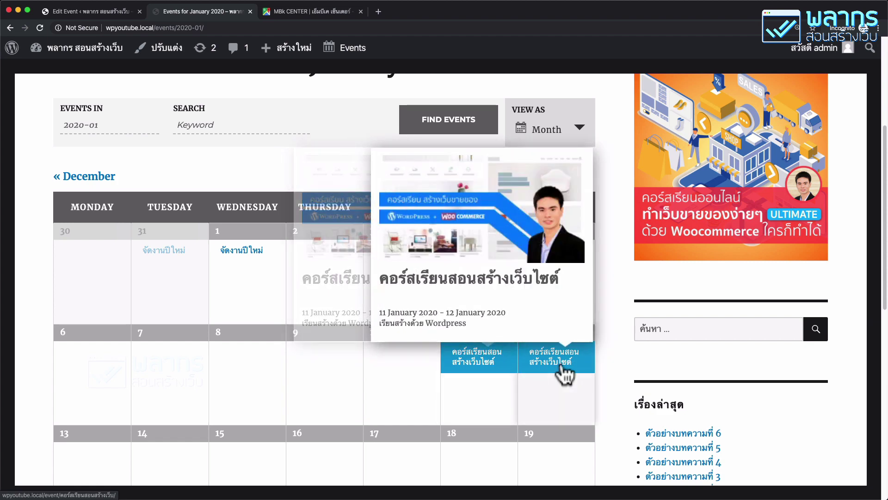
mouse_move(490, 370)
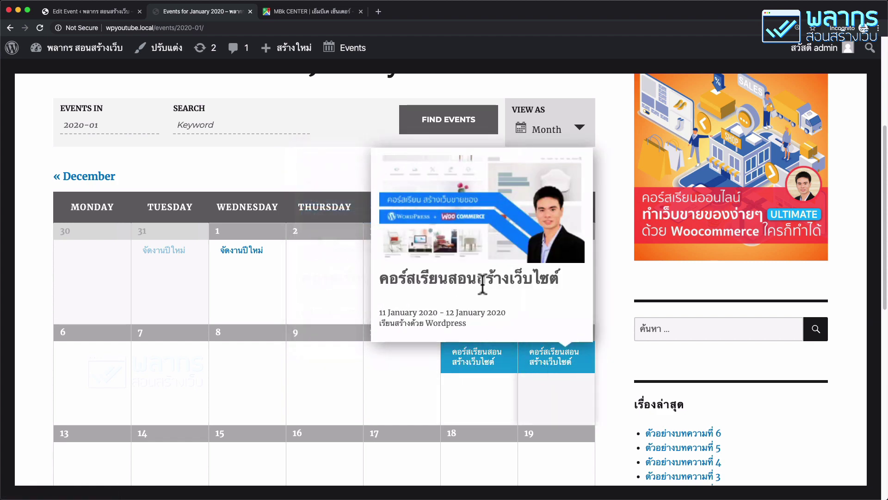
Step: Open the Jan 11 website course event page, dated 11–12 January 2020, from the calendar
left_click(500, 361)
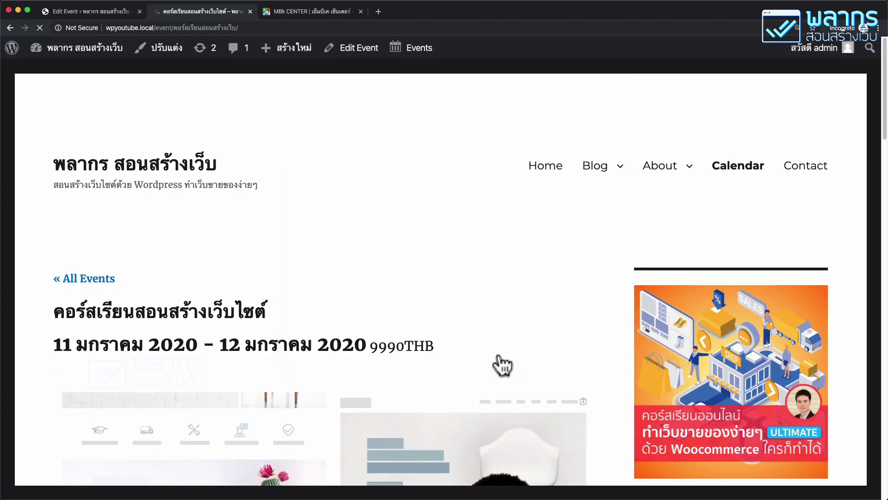
scroll(463, 330, "down", 3)
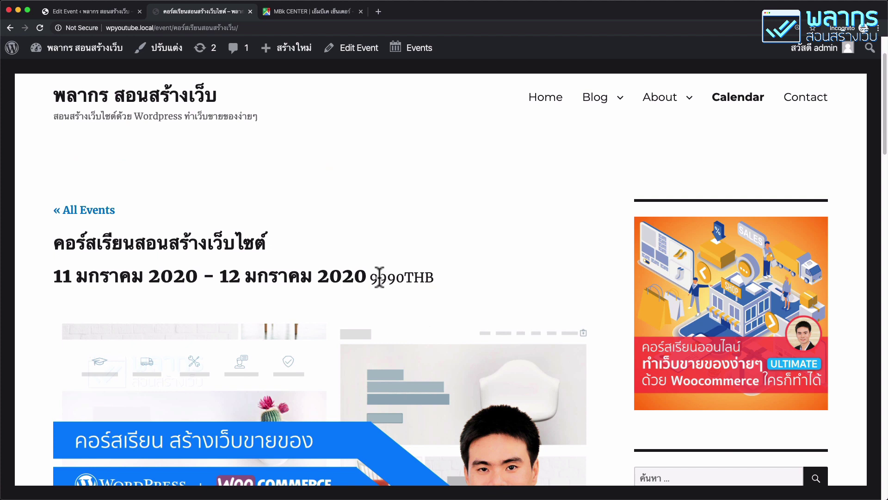
left_click_drag(370, 278, 426, 279)
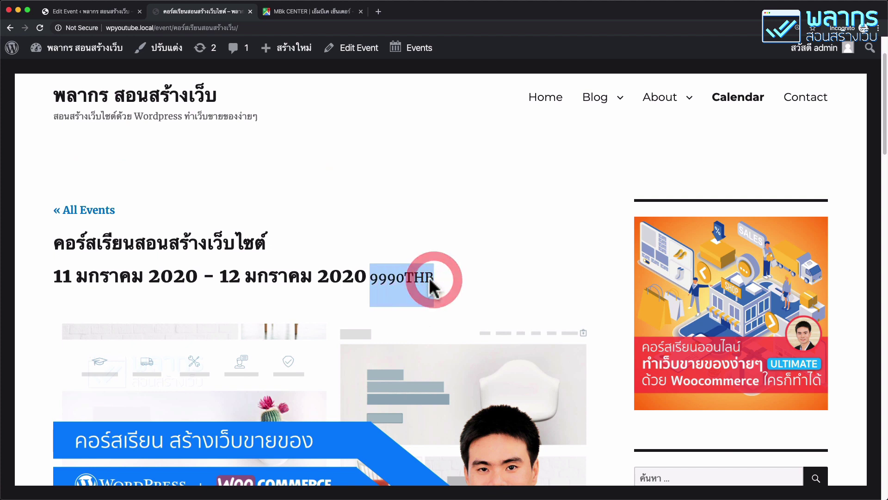
left_click_drag(54, 279, 481, 284)
scroll(479, 285, "down", 5)
scroll(317, 258, "down", 2)
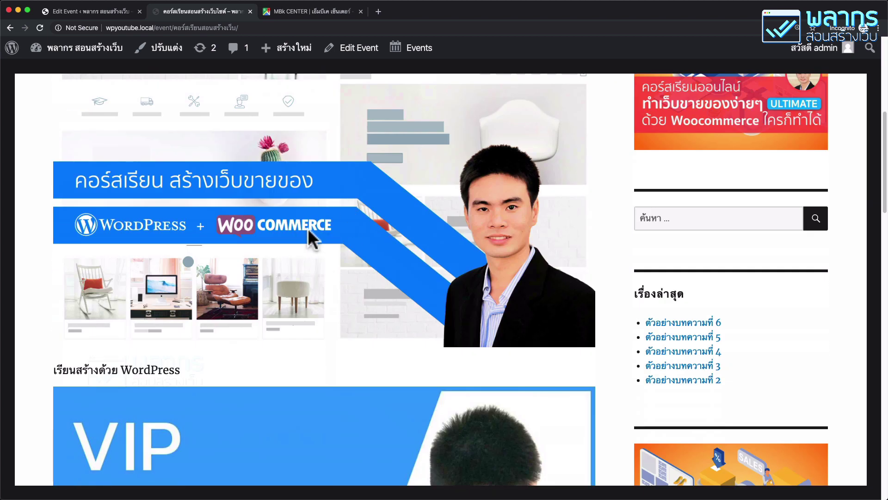
Step: Review the event's 9990THB cost, organizer details and ห้องเรียน venue map at MBK Center
scroll(307, 228, "down", 5)
scroll(308, 228, "down", 15)
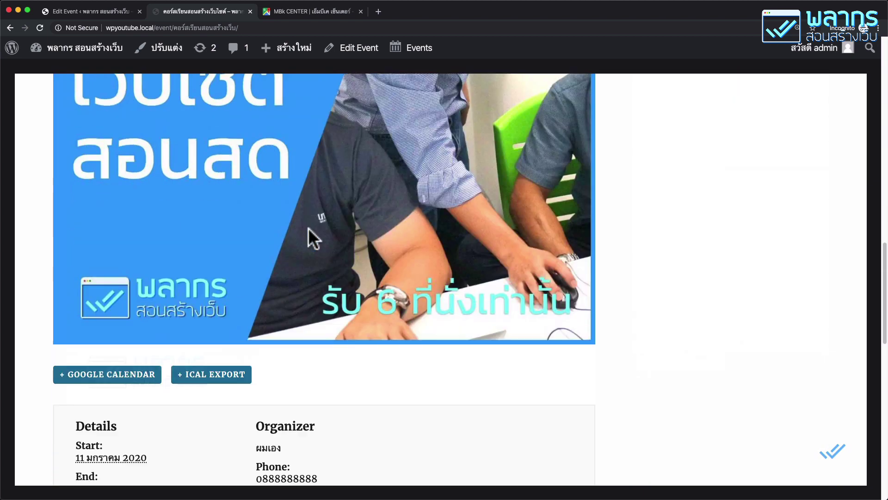
scroll(295, 213, "down", 5)
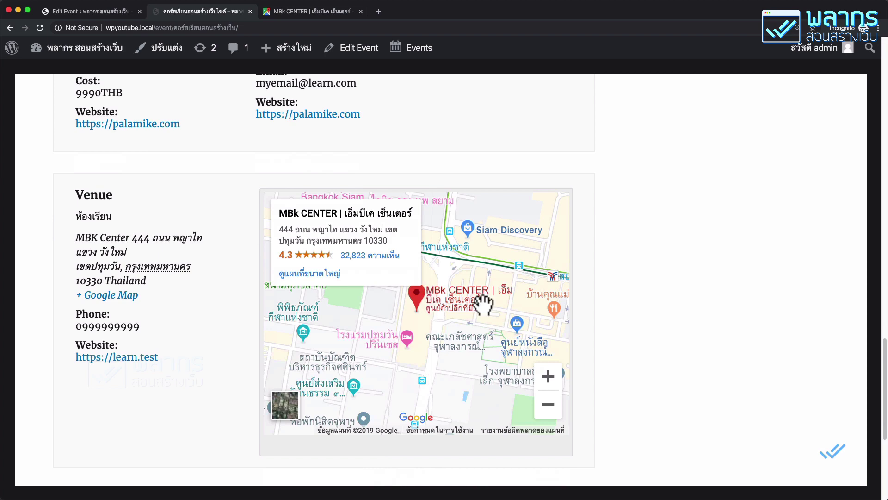
scroll(174, 239, "up", 3)
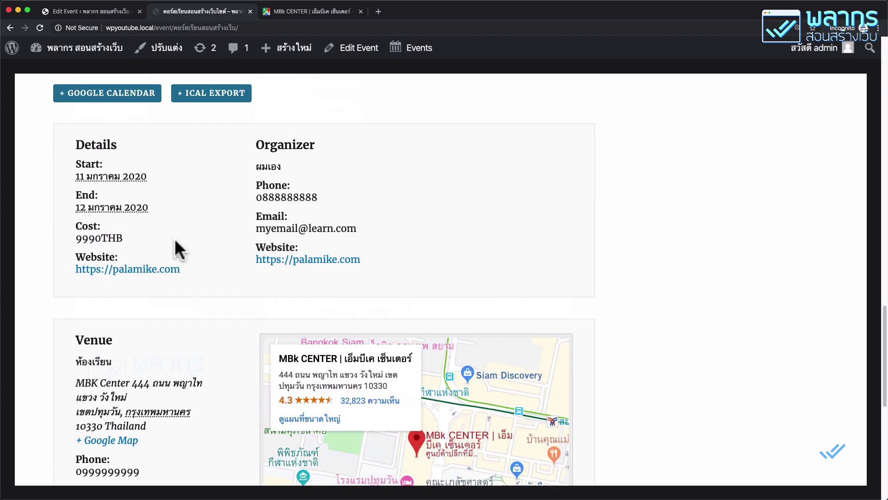
scroll(174, 243, "down", 5)
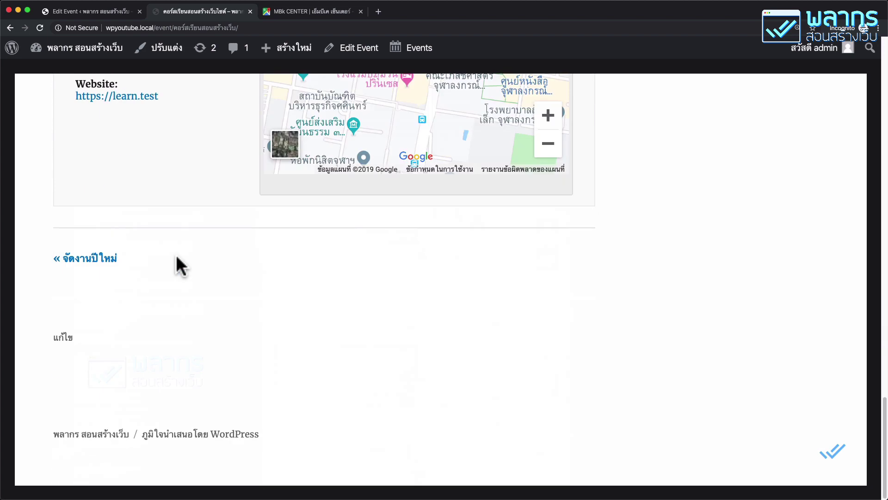
scroll(175, 255, "up", 6)
scroll(176, 255, "up", 2)
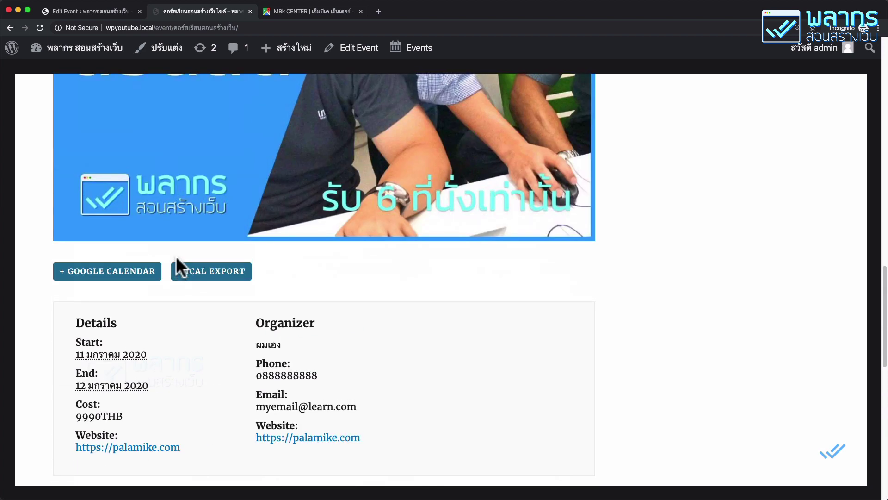